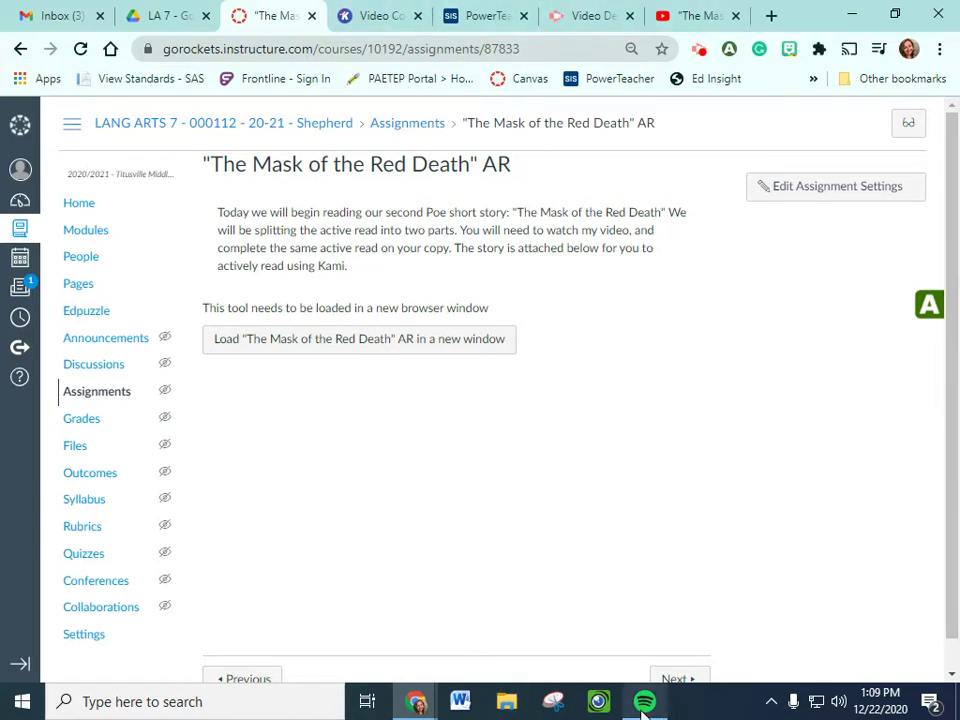
Switch to the Video Copy of The Mask of the Red Death.pdf in Kami and select the annotation key on page 1.
{"action": "mouse_move", "coordinate": [645, 708]}
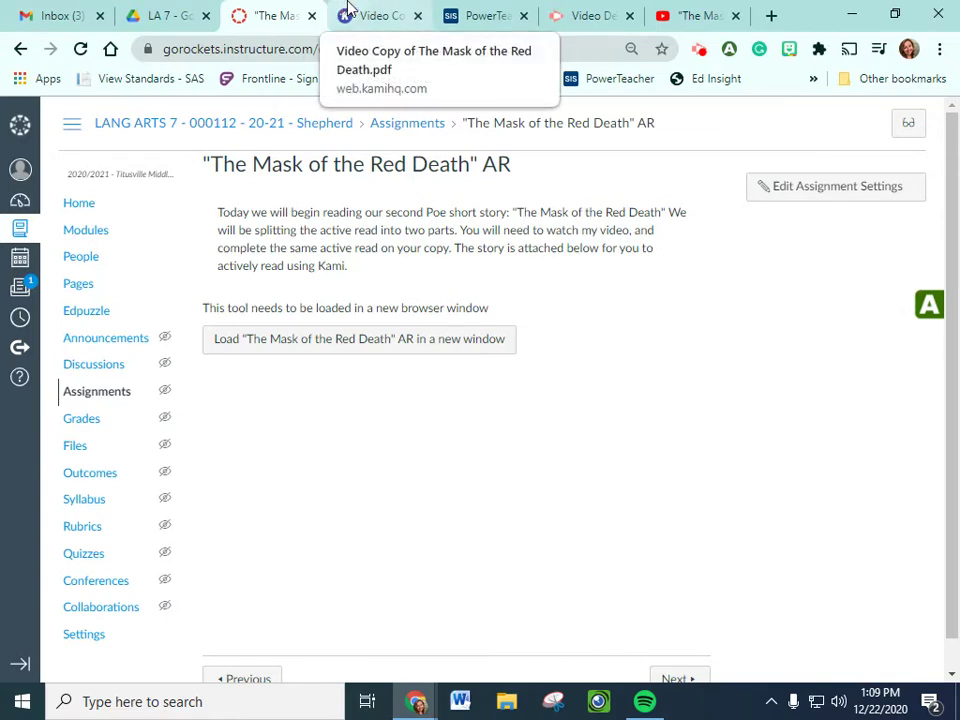
{"action": "left_click", "coordinate": [349, 12]}
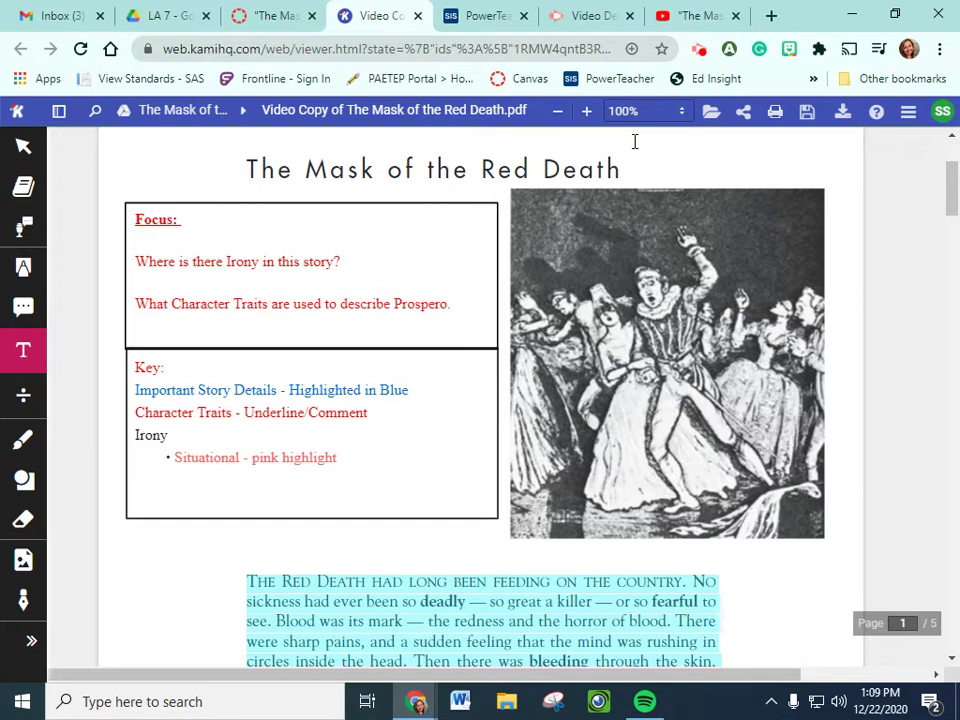
{"action": "left_click", "coordinate": [182, 396]}
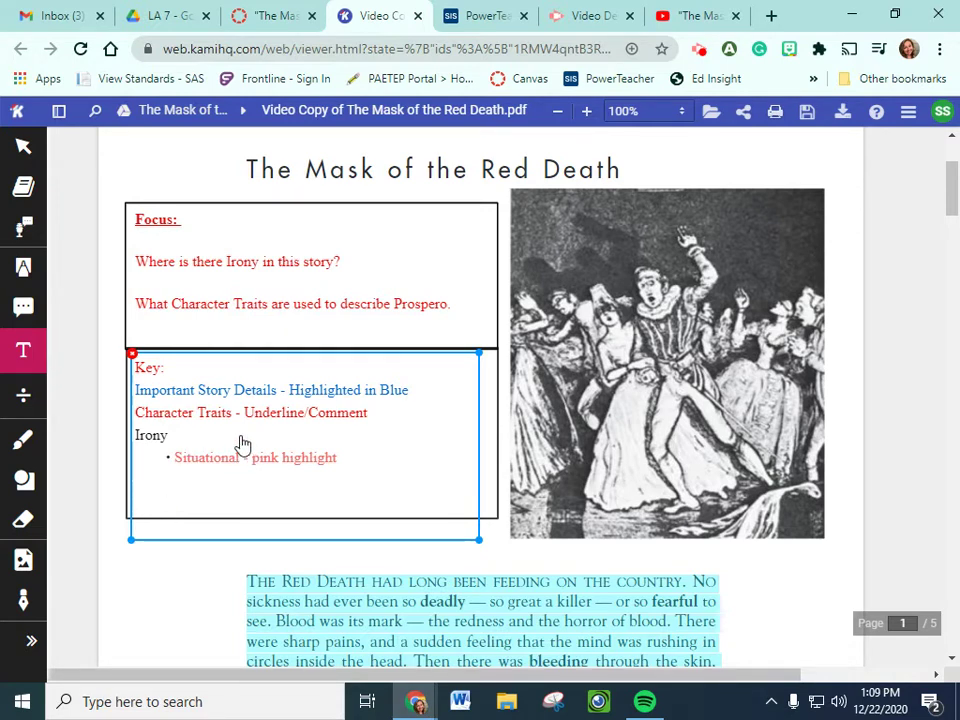
Set the Underline markup to red and bring up the Comment tool for marking character traits.
{"action": "left_click", "coordinate": [23, 268]}
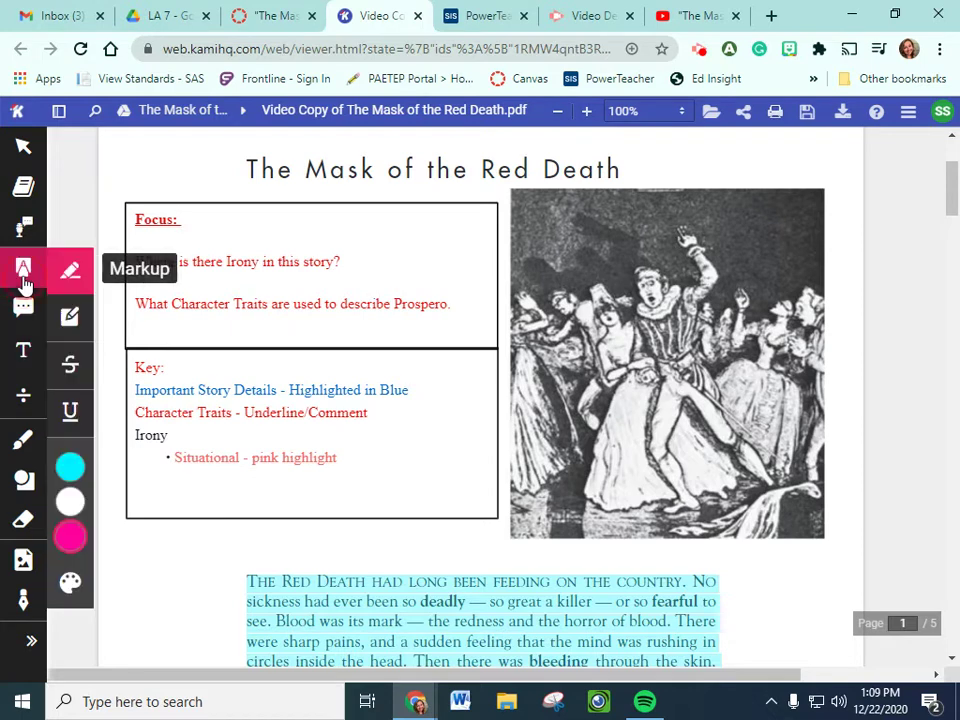
{"action": "left_click", "coordinate": [70, 411]}
{"action": "left_click", "coordinate": [117, 503]}
{"action": "left_click", "coordinate": [229, 422]}
{"action": "left_click", "coordinate": [189, 379]}
{"action": "left_click", "coordinate": [243, 408]}
{"action": "left_click", "coordinate": [358, 435]}
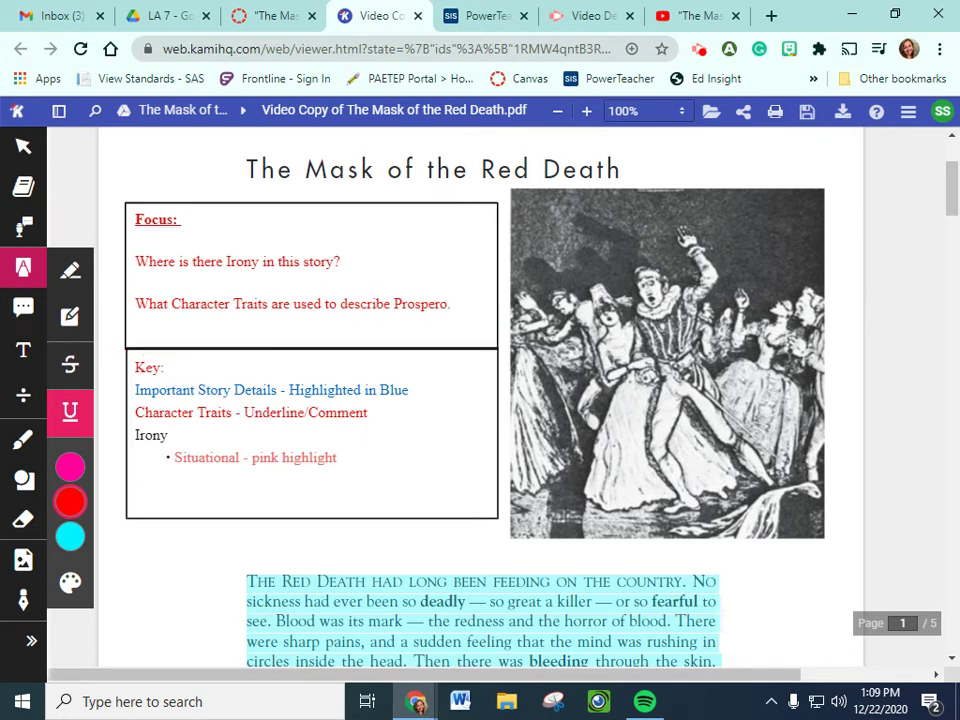
{"action": "left_click", "coordinate": [29, 320]}
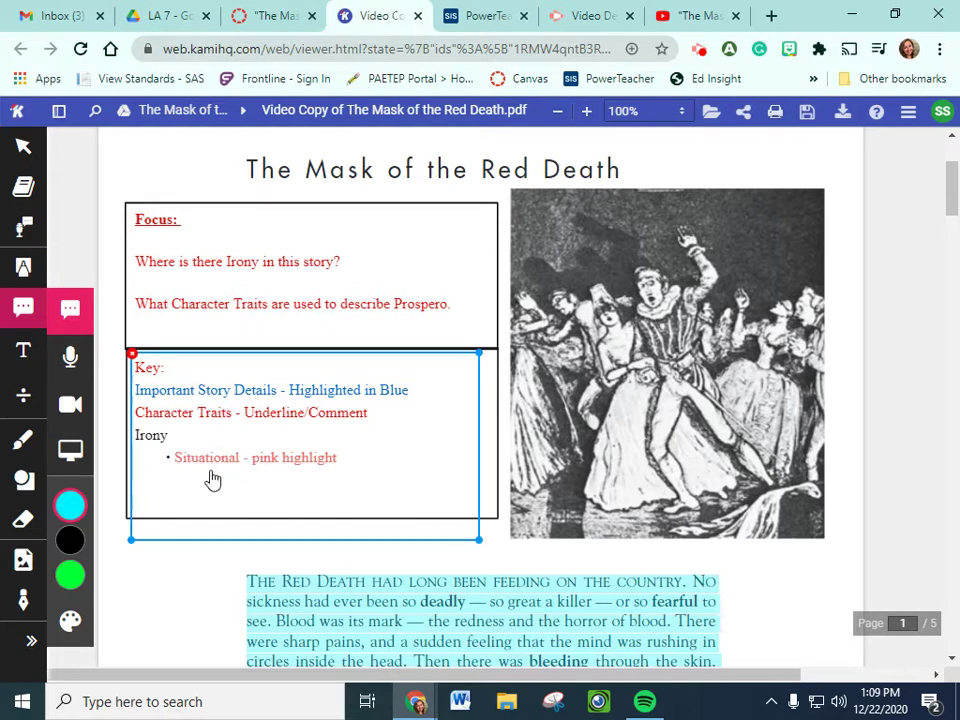
Return to the Markup highlighter and set it to pink for situational irony.
{"action": "left_click", "coordinate": [22, 262]}
{"action": "left_click", "coordinate": [69, 470]}
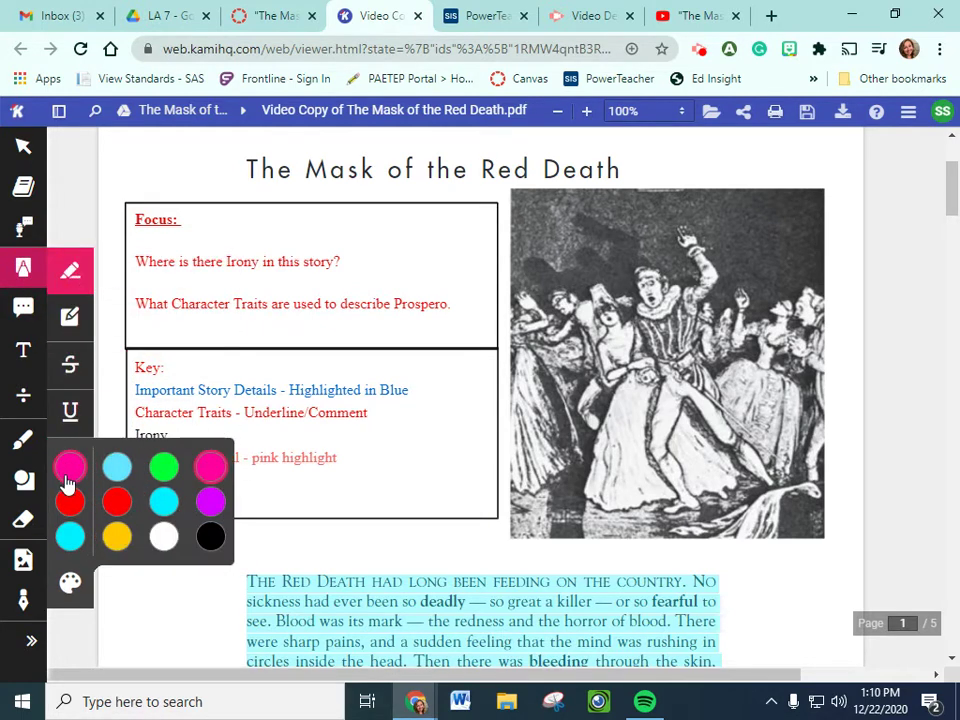
{"action": "left_click", "coordinate": [489, 626]}
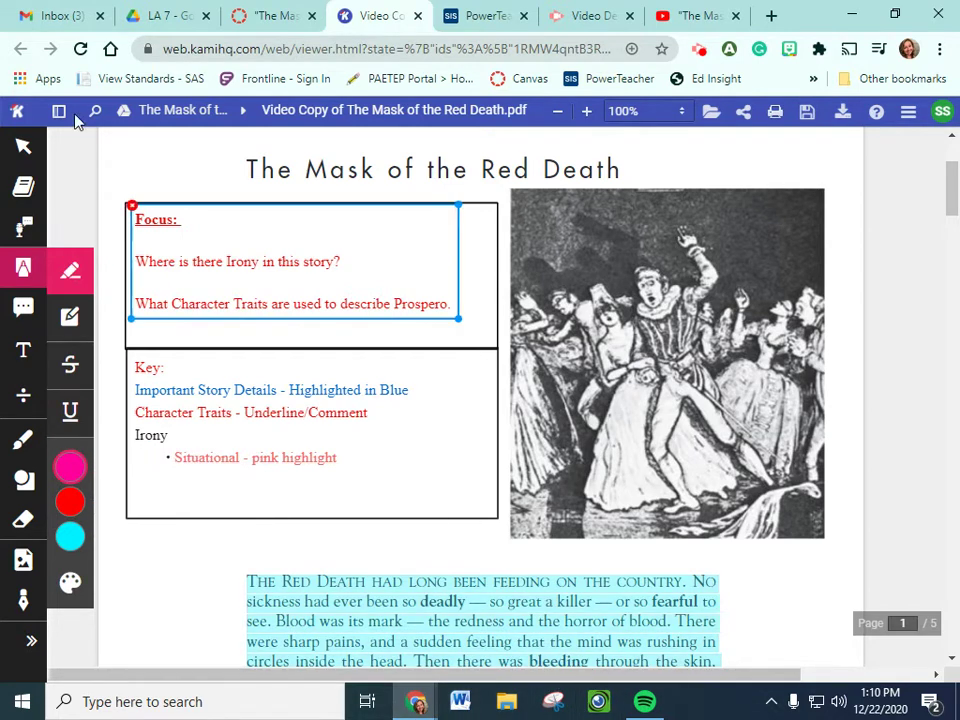
{"action": "left_click", "coordinate": [22, 267]}
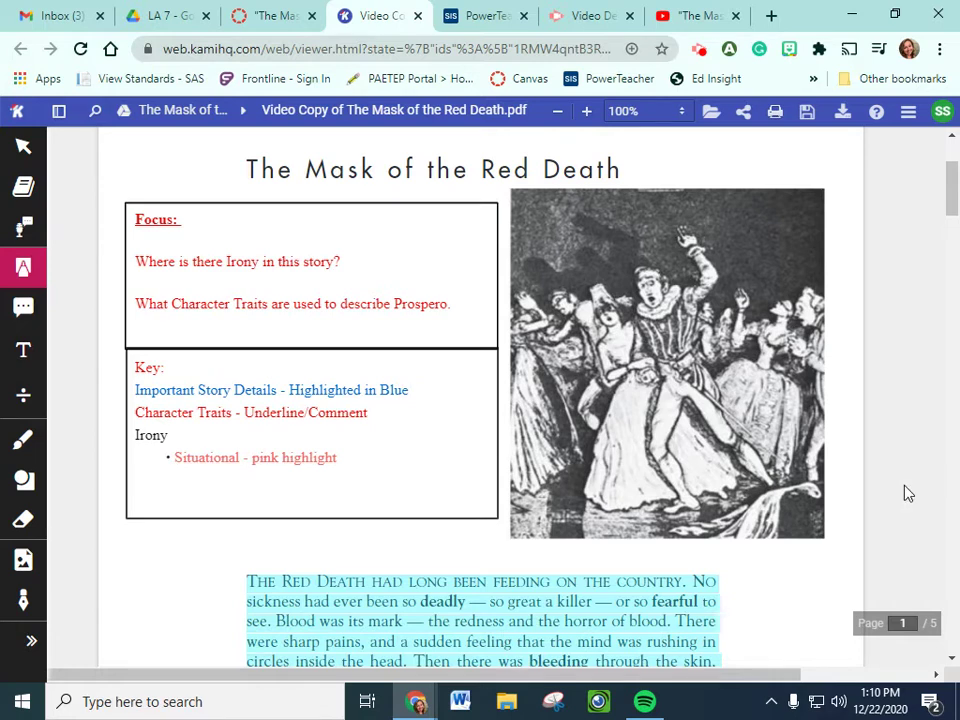
Review the blue-highlighted opening paragraph on page 1 against the annotation key.
{"action": "scroll", "coordinate": [524, 357], "scroll_direction": "down", "scroll_amount": 3}
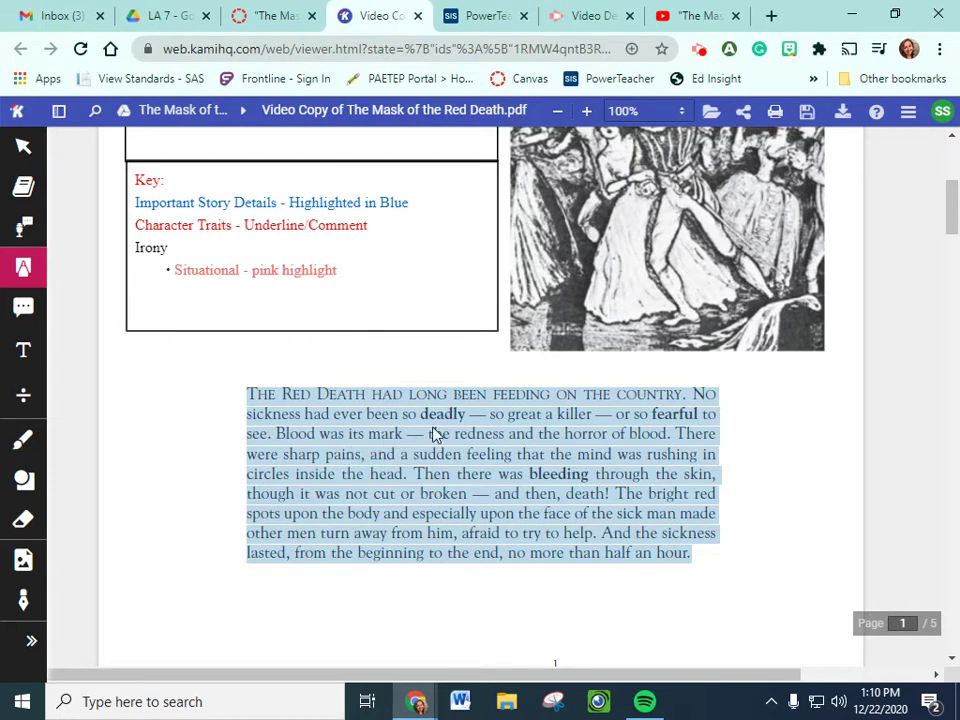
{"action": "left_click", "coordinate": [540, 462]}
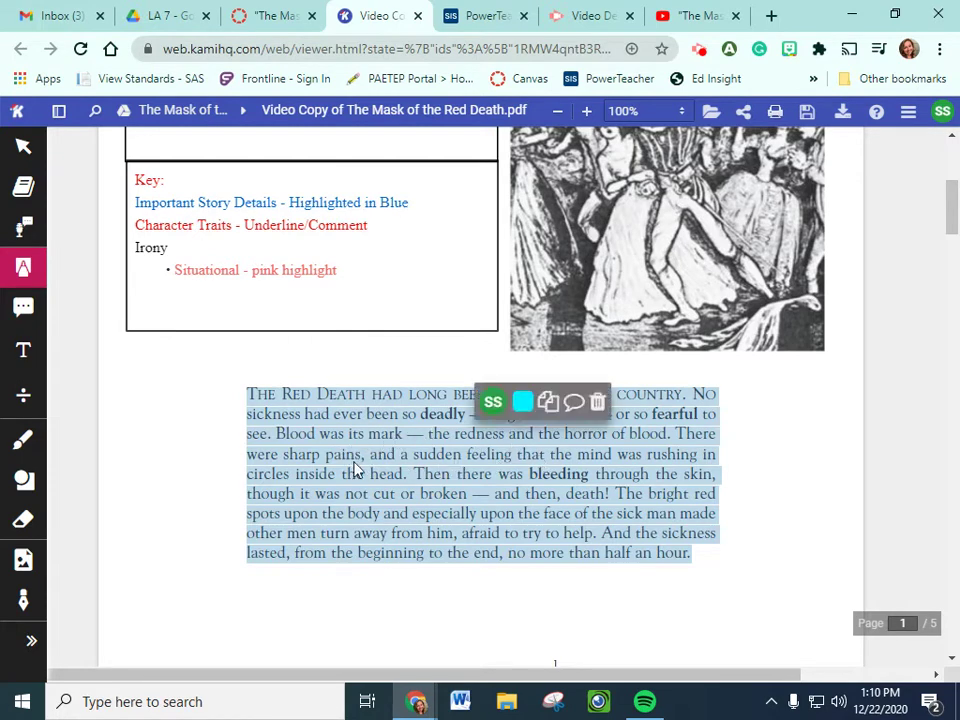
{"action": "scroll", "coordinate": [579, 540], "scroll_direction": "up", "scroll_amount": 3}
{"action": "left_click", "coordinate": [569, 539]}
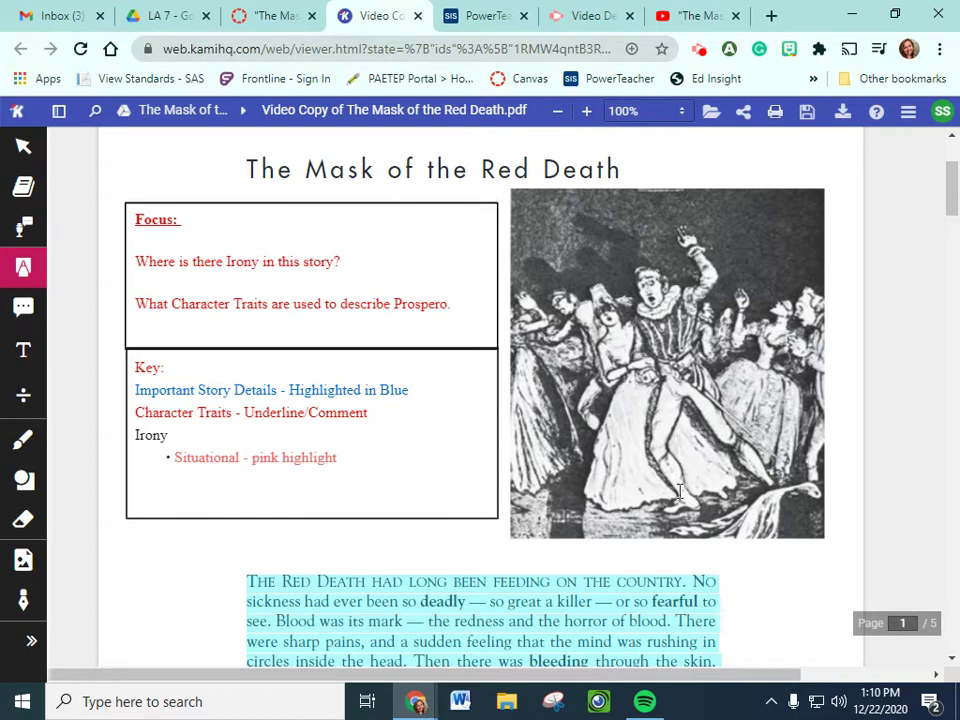
{"action": "scroll", "coordinate": [759, 499], "scroll_direction": "down", "scroll_amount": 2}
{"action": "triple_click", "coordinate": [676, 628]}
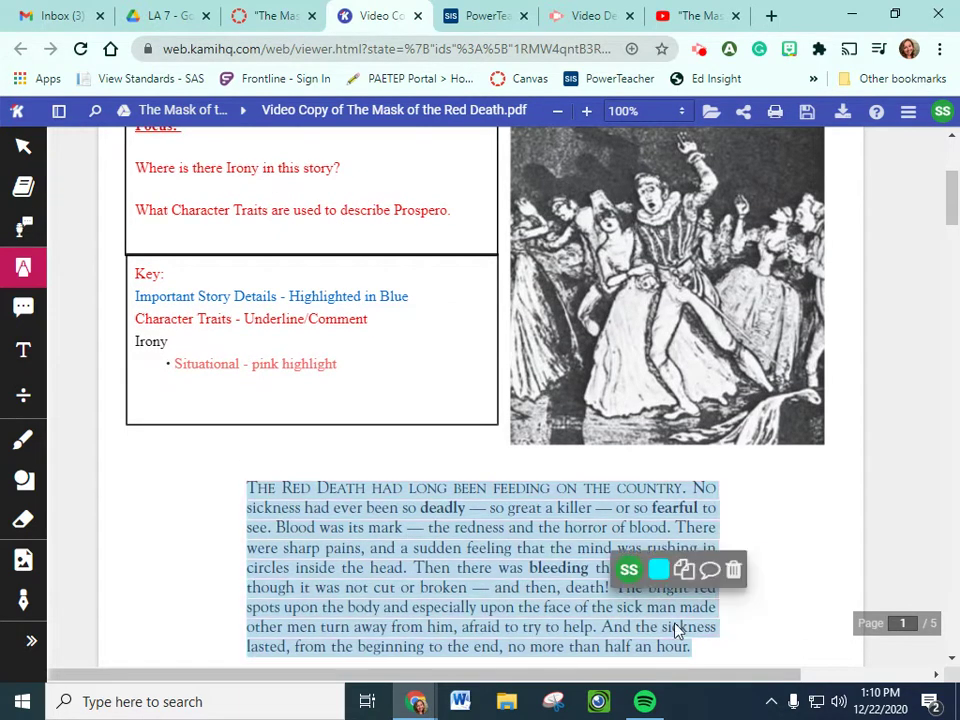
{"action": "scroll", "coordinate": [676, 628], "scroll_direction": "down", "scroll_amount": 3}
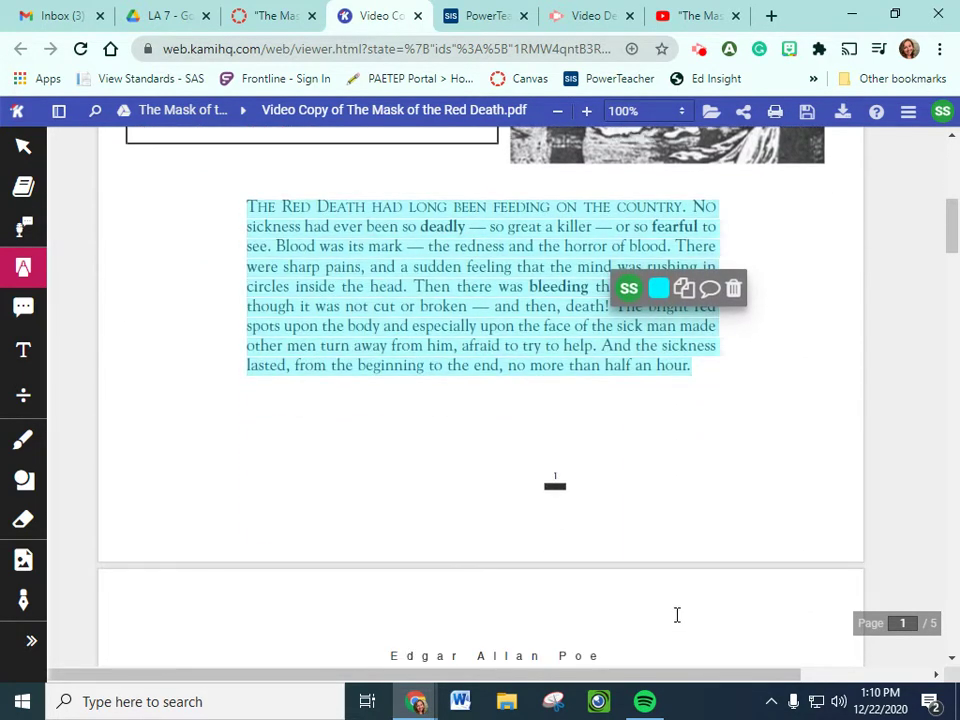
Examine the highlights, underlines and margin notes about Prospero and the masquerade on page 2.
{"action": "left_click", "coordinate": [737, 634]}
{"action": "scroll", "coordinate": [737, 634], "scroll_direction": "down", "scroll_amount": 2}
{"action": "scroll", "coordinate": [838, 559], "scroll_direction": "down", "scroll_amount": 1}
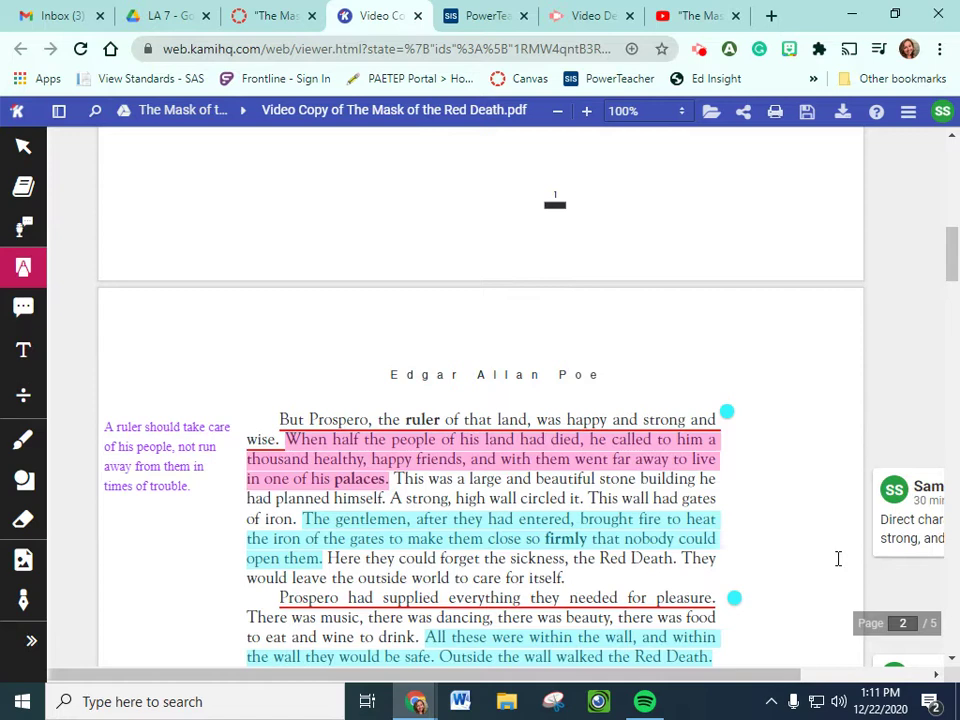
{"action": "scroll", "coordinate": [838, 558], "scroll_direction": "down", "scroll_amount": 3}
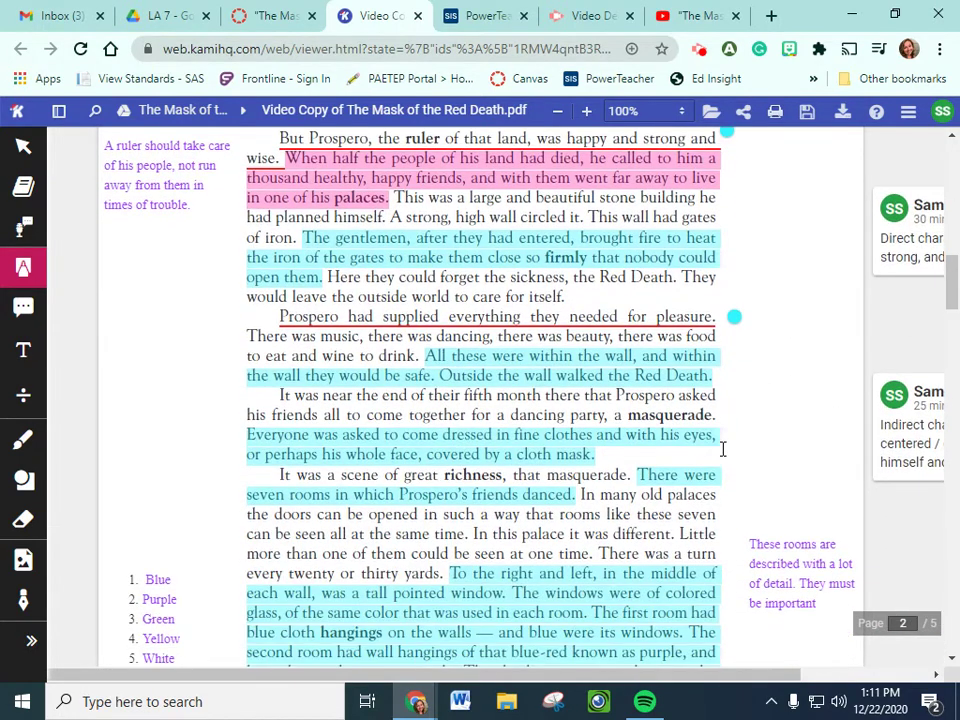
{"action": "left_click", "coordinate": [759, 533]}
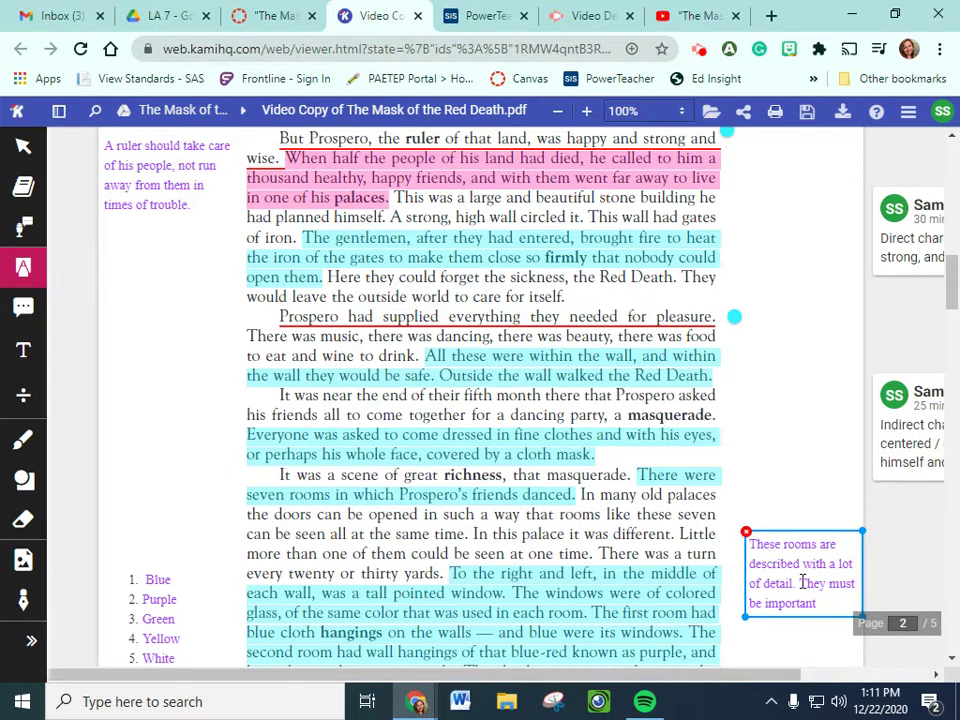
{"action": "left_click", "coordinate": [936, 585]}
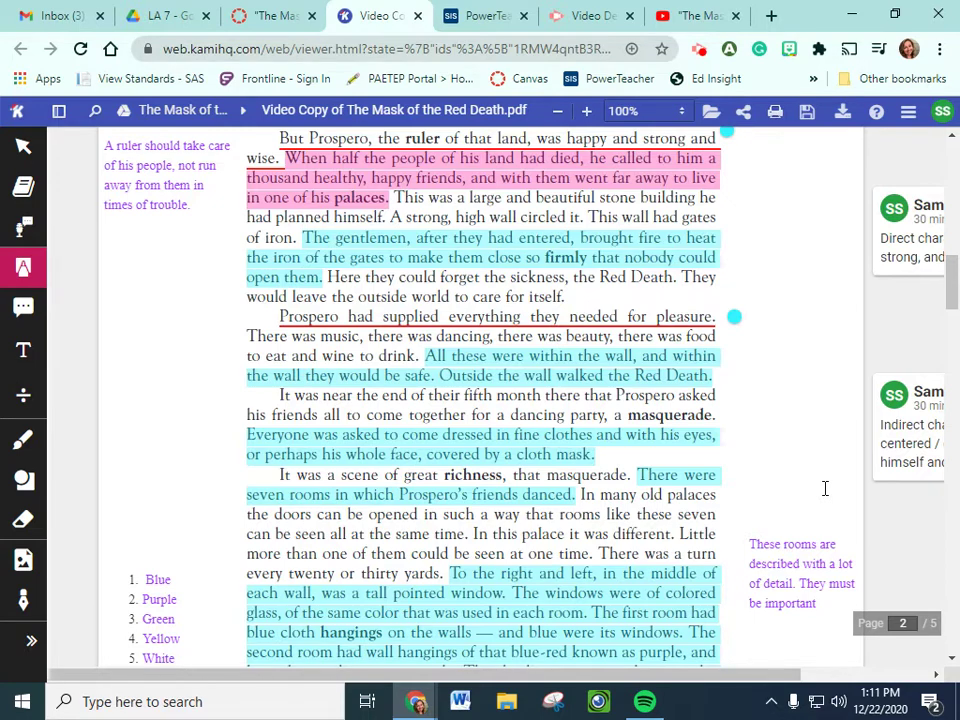
Read the highlighted description of the seven rooms on page 2 through to the start of page 3.
{"action": "scroll", "coordinate": [800, 590], "scroll_direction": "down", "scroll_amount": 3}
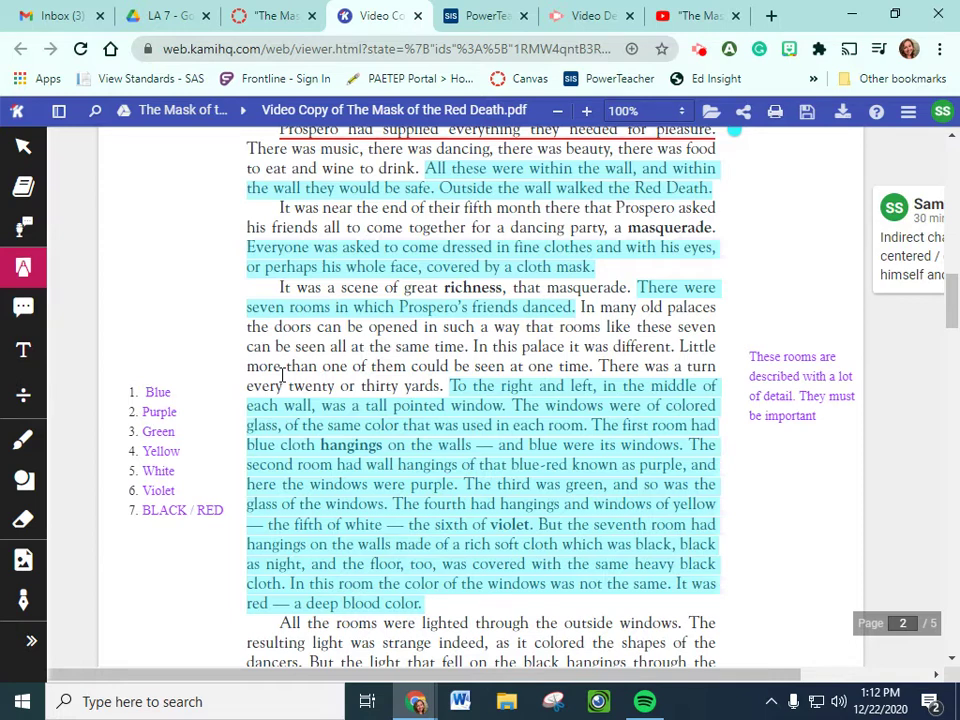
{"action": "scroll", "coordinate": [278, 430], "scroll_direction": "down", "scroll_amount": 1}
{"action": "left_click", "coordinate": [316, 514]}
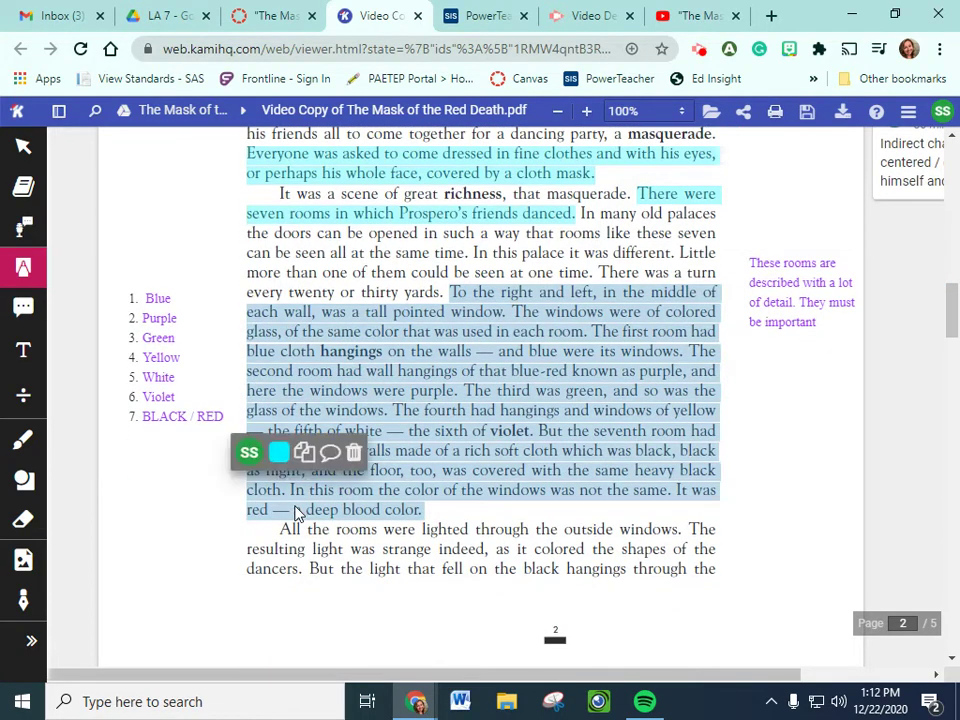
{"action": "left_click", "coordinate": [514, 527]}
{"action": "scroll", "coordinate": [514, 527], "scroll_direction": "down", "scroll_amount": 1}
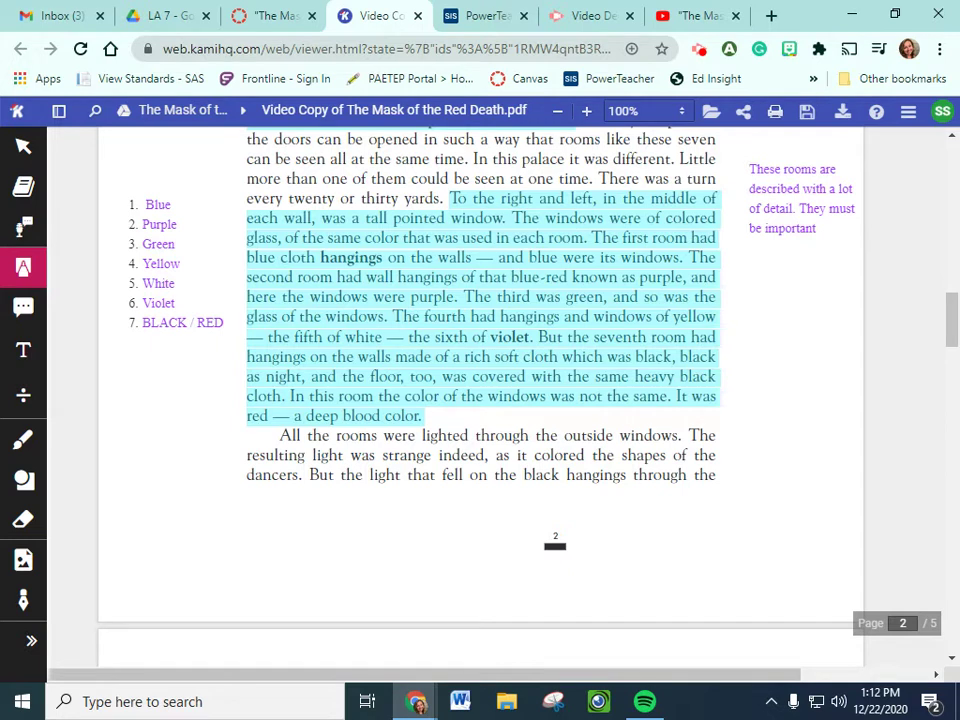
{"action": "scroll", "coordinate": [388, 448], "scroll_direction": "down", "scroll_amount": 2}
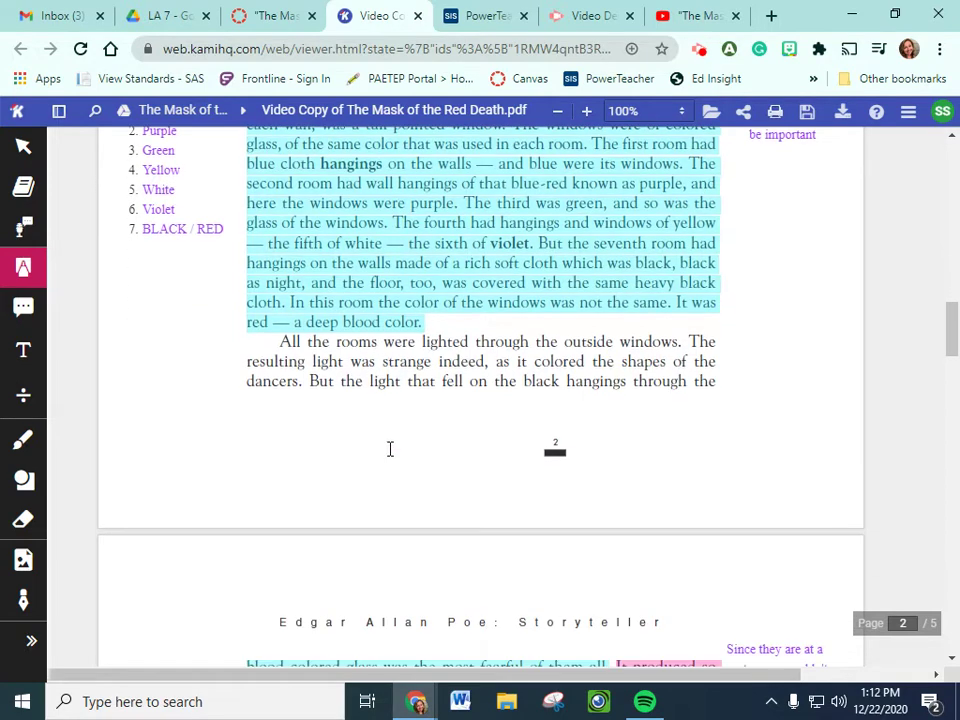
{"action": "scroll", "coordinate": [390, 446], "scroll_direction": "down", "scroll_amount": 1}
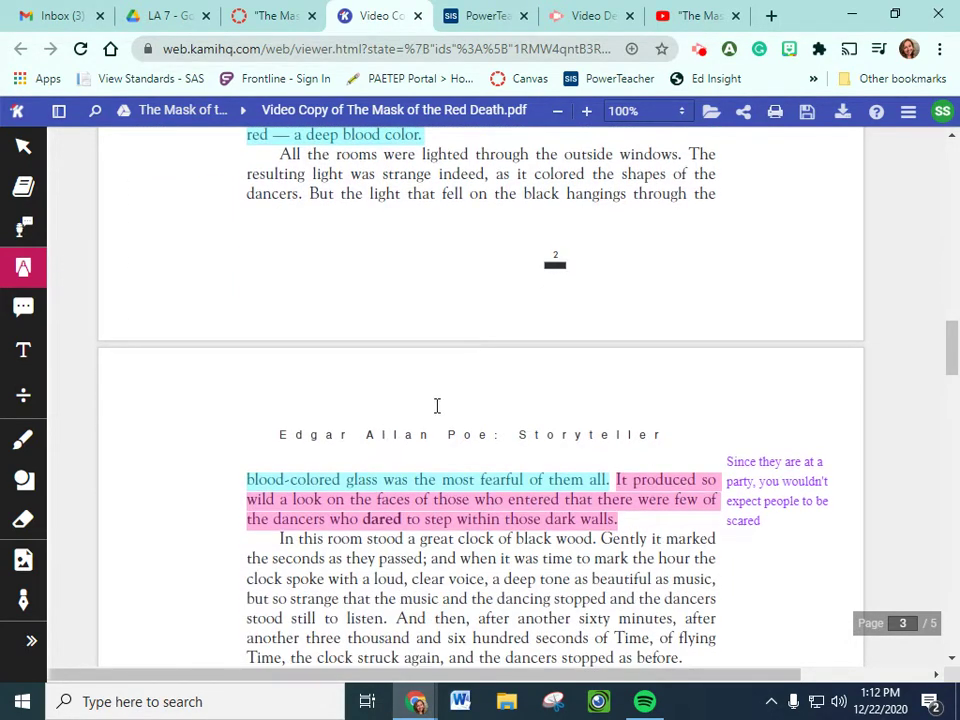
{"action": "scroll", "coordinate": [546, 345], "scroll_direction": "up", "scroll_amount": 2}
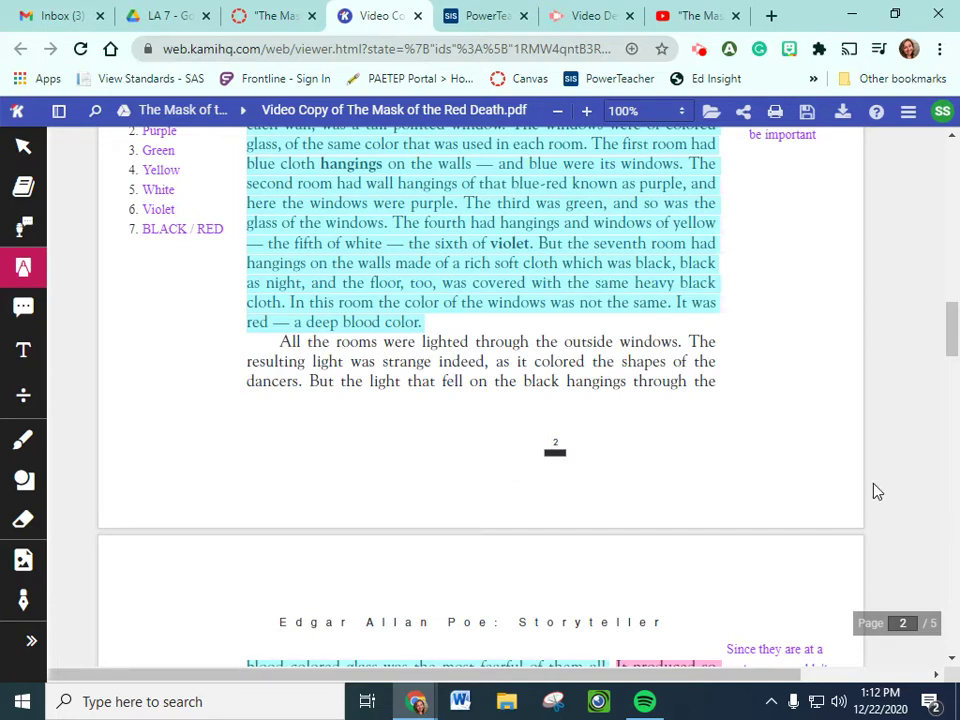
{"action": "scroll", "coordinate": [774, 408], "scroll_direction": "down", "scroll_amount": 3}
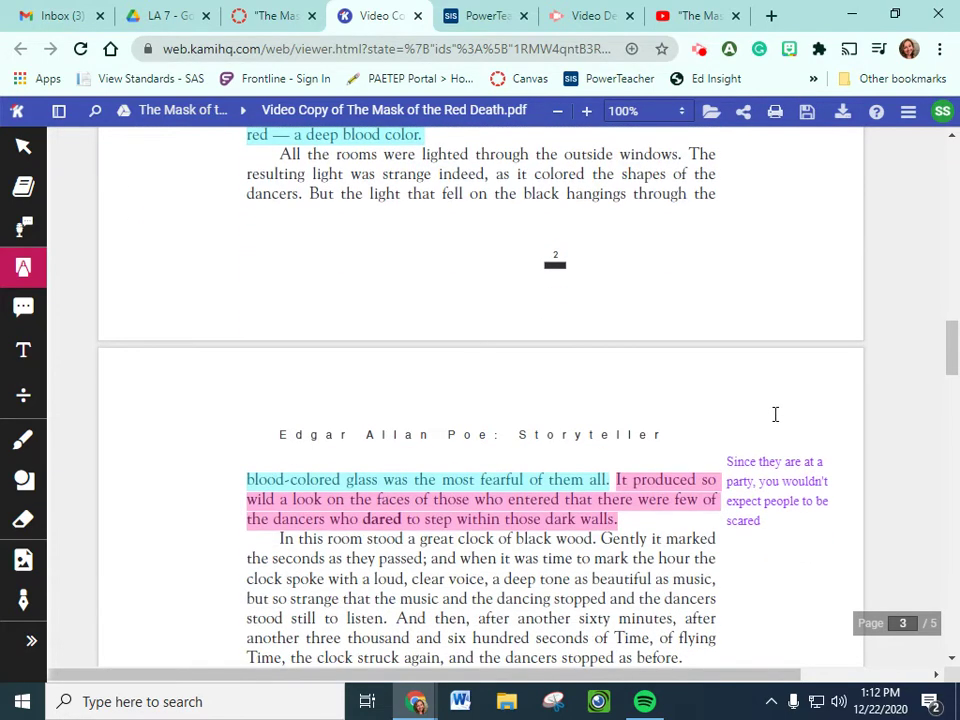
{"action": "scroll", "coordinate": [772, 418], "scroll_direction": "down", "scroll_amount": 1}
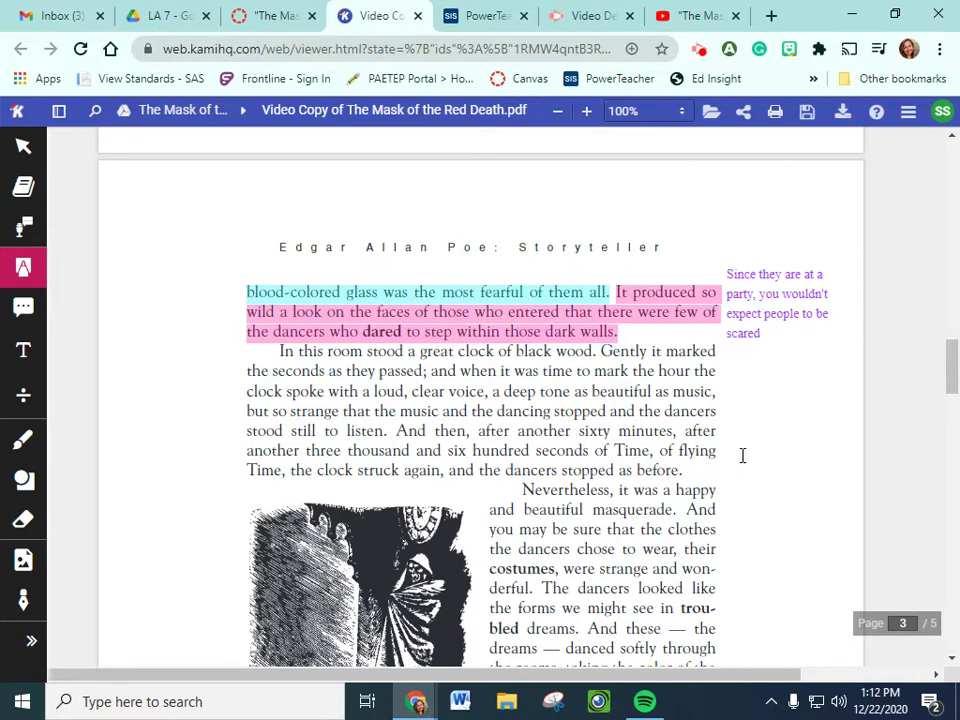
Check the numbered list of room colors beside the seven-rooms passage on page 2.
{"action": "scroll", "coordinate": [700, 415], "scroll_direction": "up", "scroll_amount": 3}
{"action": "scroll", "coordinate": [623, 360], "scroll_direction": "up", "scroll_amount": 2}
{"action": "left_click", "coordinate": [171, 189]}
{"action": "left_click", "coordinate": [279, 261]}
{"action": "left_click", "coordinate": [228, 282]}
{"action": "left_click", "coordinate": [167, 204]}
{"action": "key", "text": "Escape"}
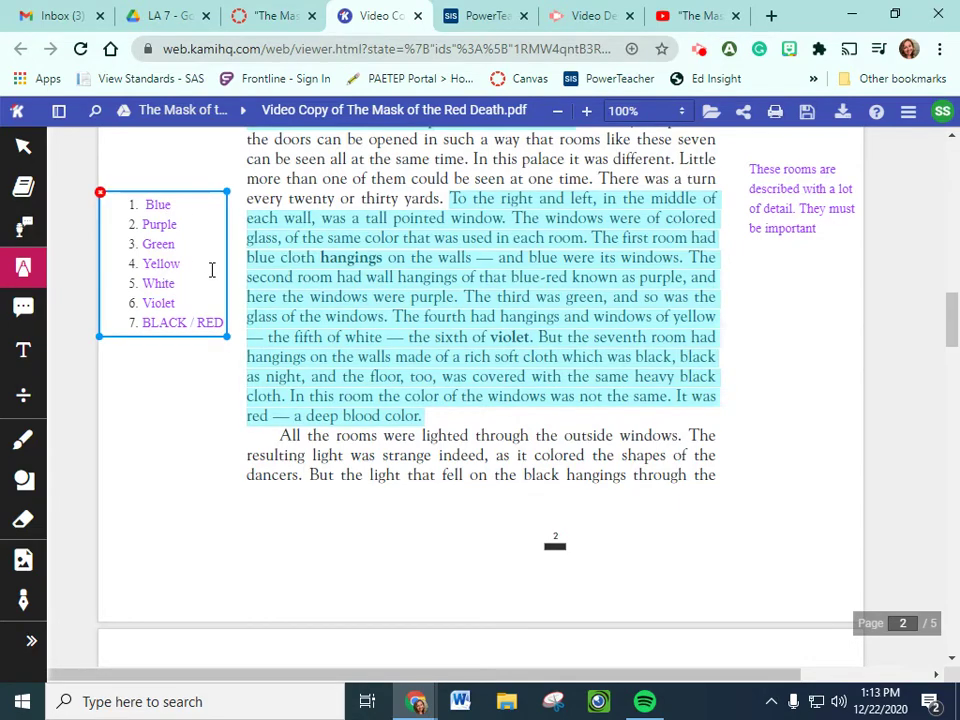
Highlight the page 3 paragraph about the great clock of black wood in light blue as an important story detail.
{"action": "scroll", "coordinate": [317, 349], "scroll_direction": "down", "scroll_amount": 4}
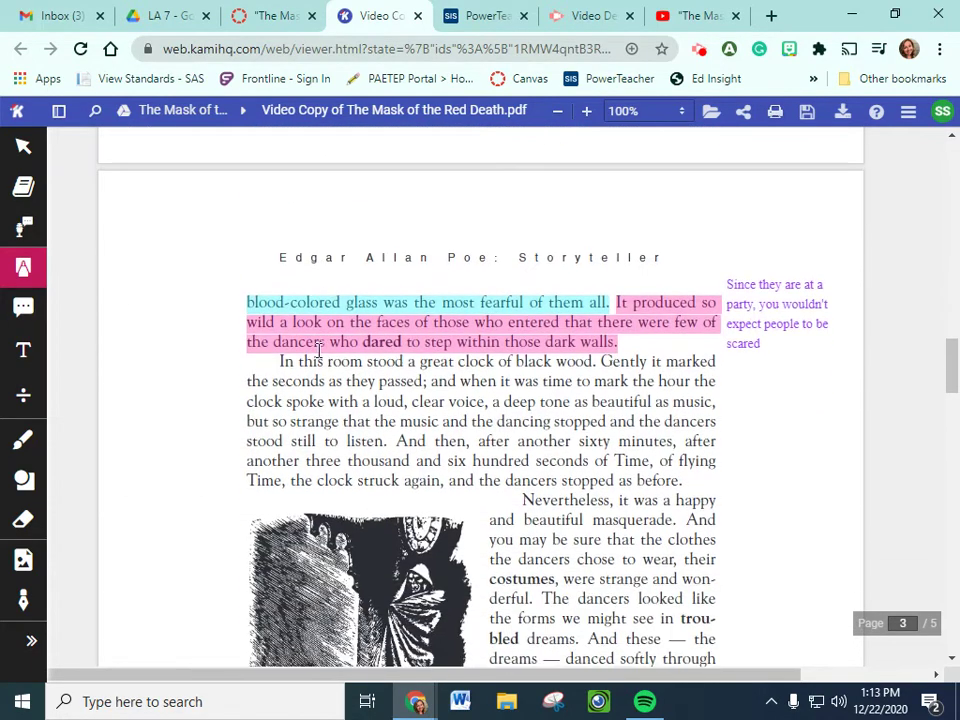
{"action": "scroll", "coordinate": [330, 318], "scroll_direction": "down", "scroll_amount": 1}
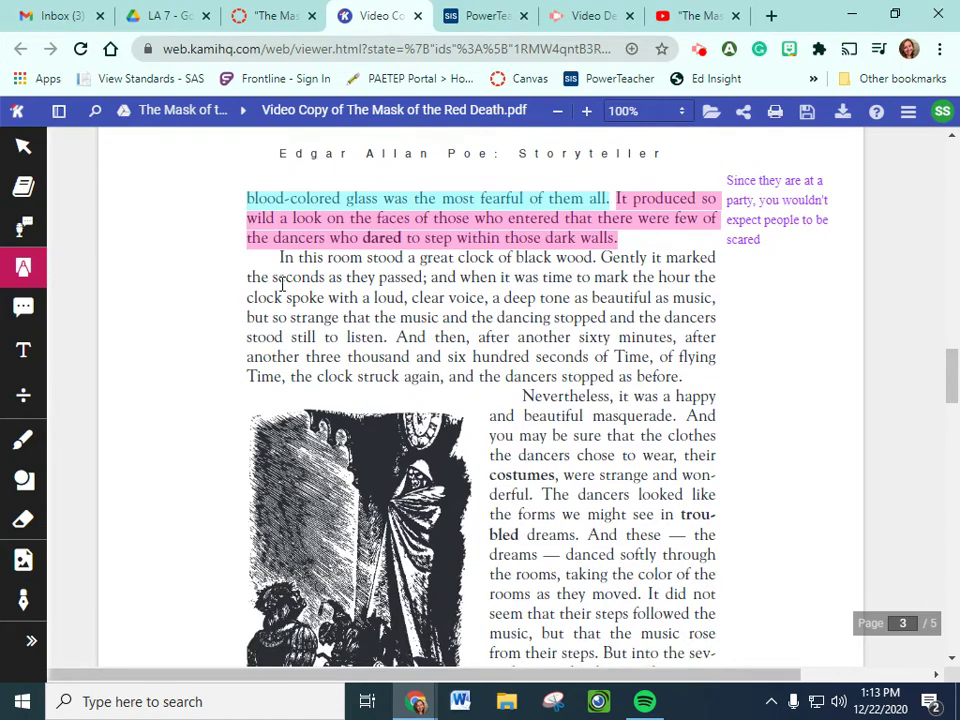
{"action": "scroll", "coordinate": [282, 285], "scroll_direction": "down", "scroll_amount": 5}
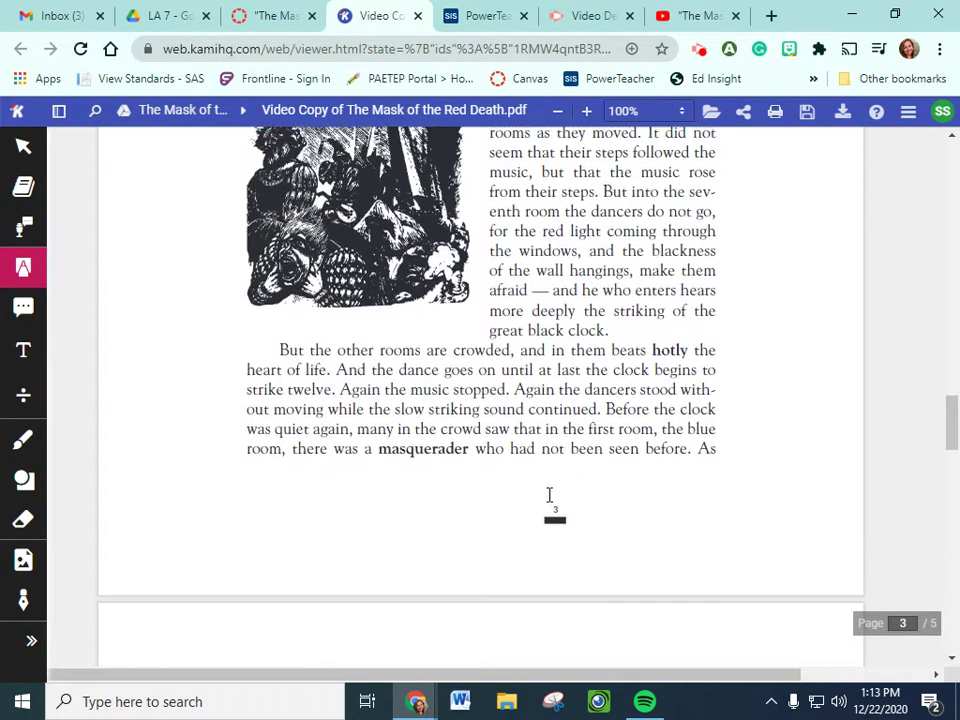
{"action": "scroll", "coordinate": [549, 494], "scroll_direction": "up", "scroll_amount": 5}
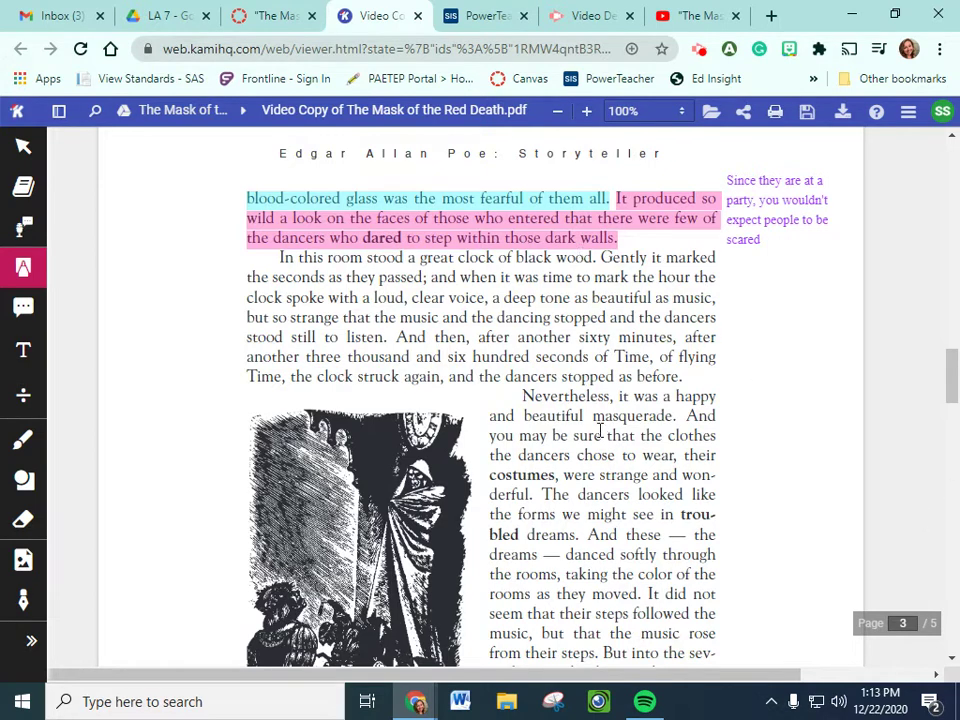
{"action": "left_click", "coordinate": [23, 268]}
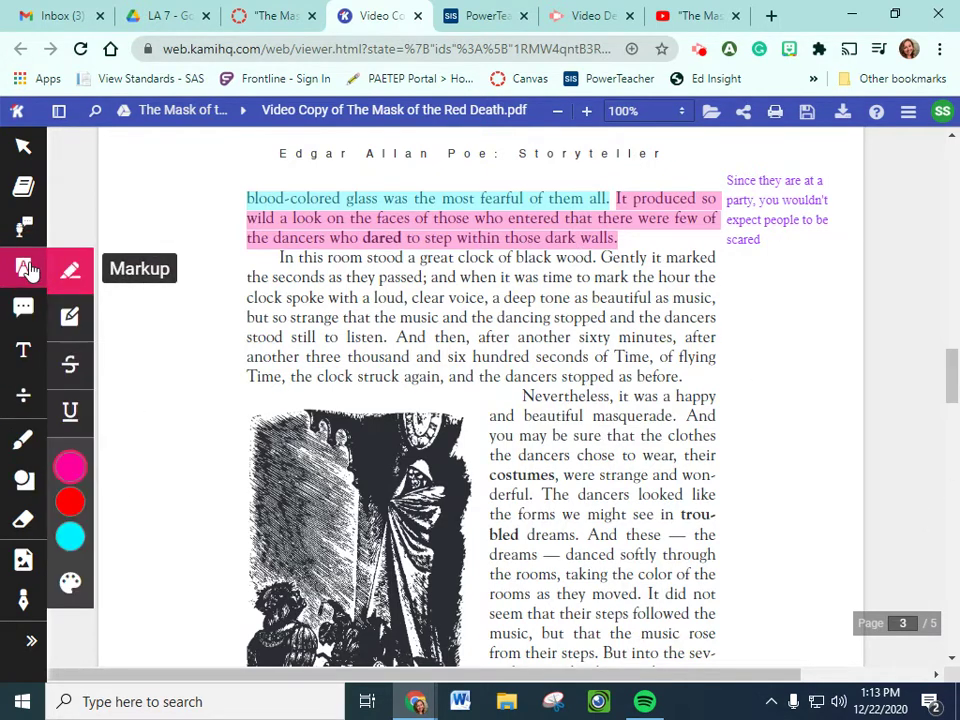
{"action": "left_click", "coordinate": [70, 582]}
{"action": "left_click", "coordinate": [69, 536]}
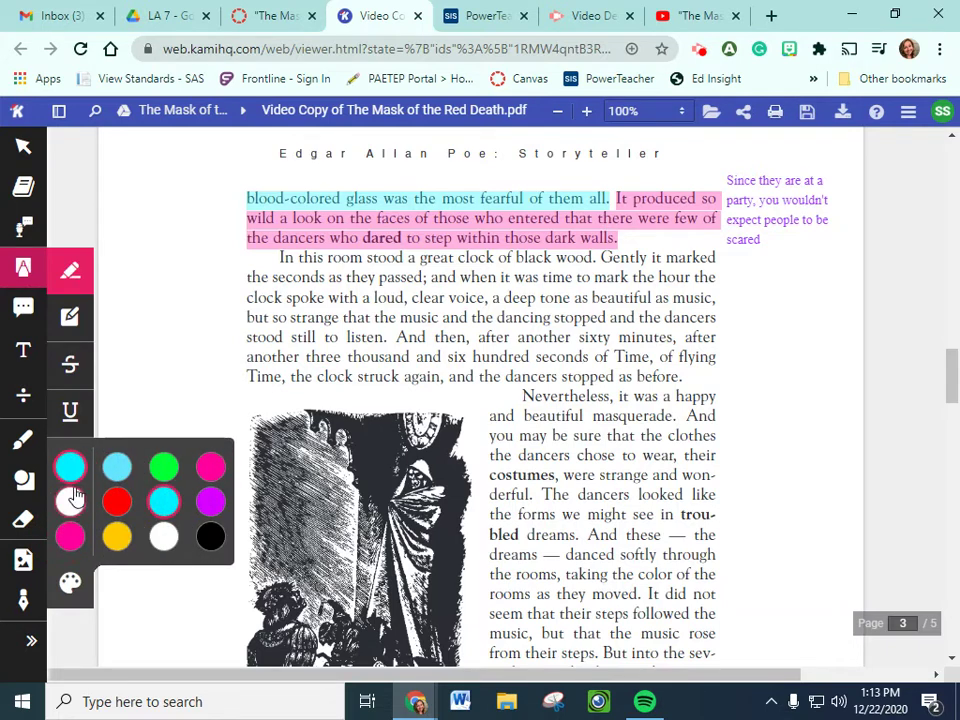
{"action": "left_click", "coordinate": [273, 259]}
{"action": "left_click_drag", "start_coordinate": [273, 259], "coordinate": [711, 381]}
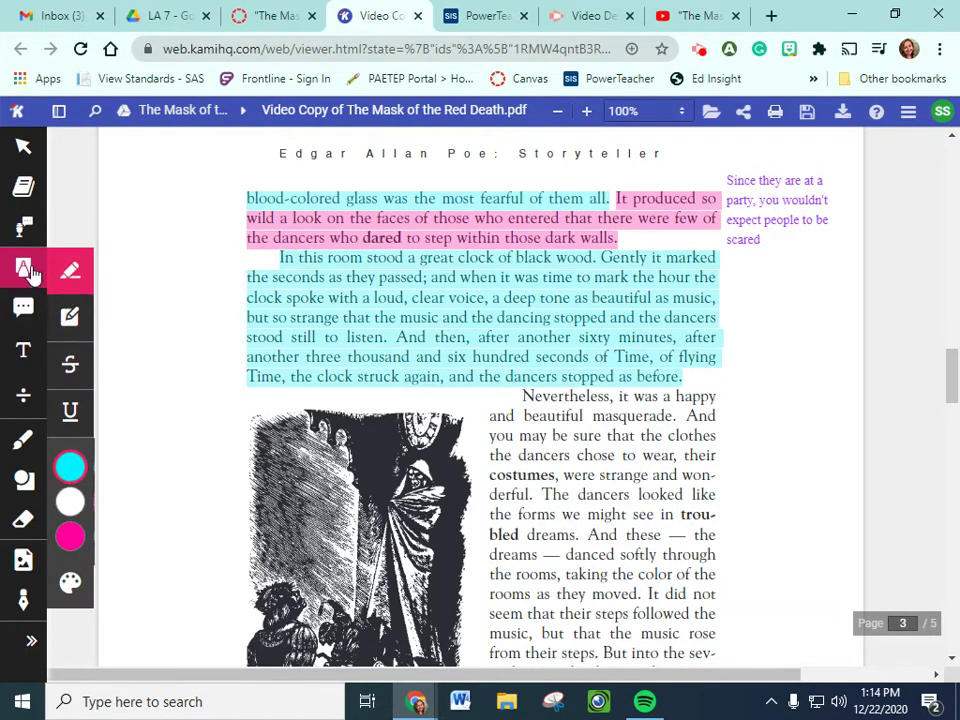
Add a purple margin note beside the page 3 clock paragraph, fitted to the margin: "This clock seems important! Everyone is bothered by the passing of time.".
{"action": "left_click", "coordinate": [33, 355]}
{"action": "left_click", "coordinate": [70, 440]}
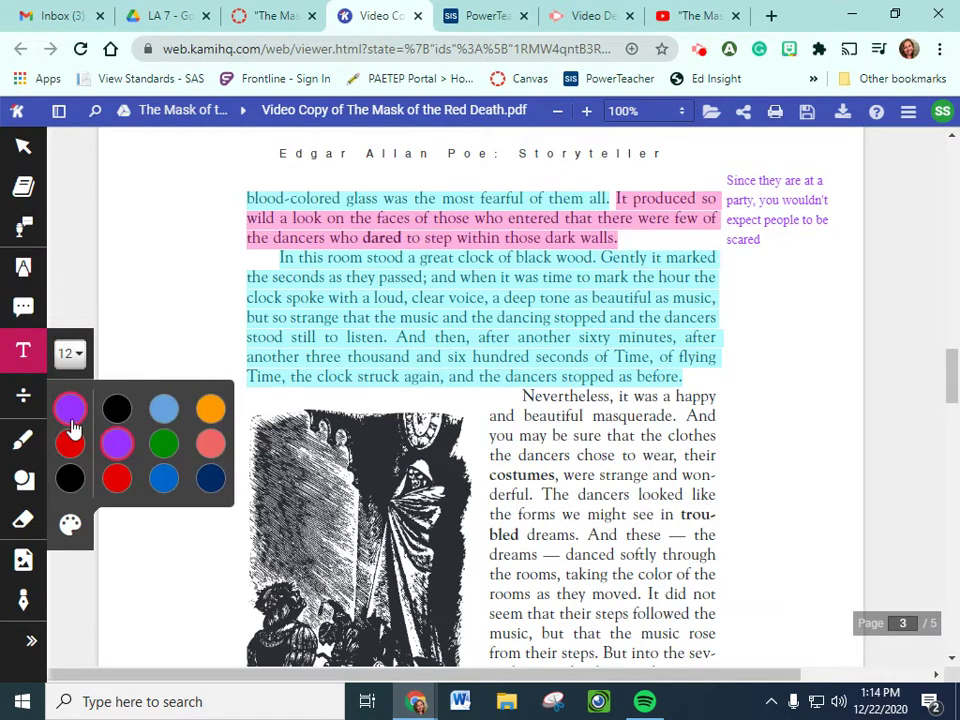
{"action": "left_click", "coordinate": [68, 407]}
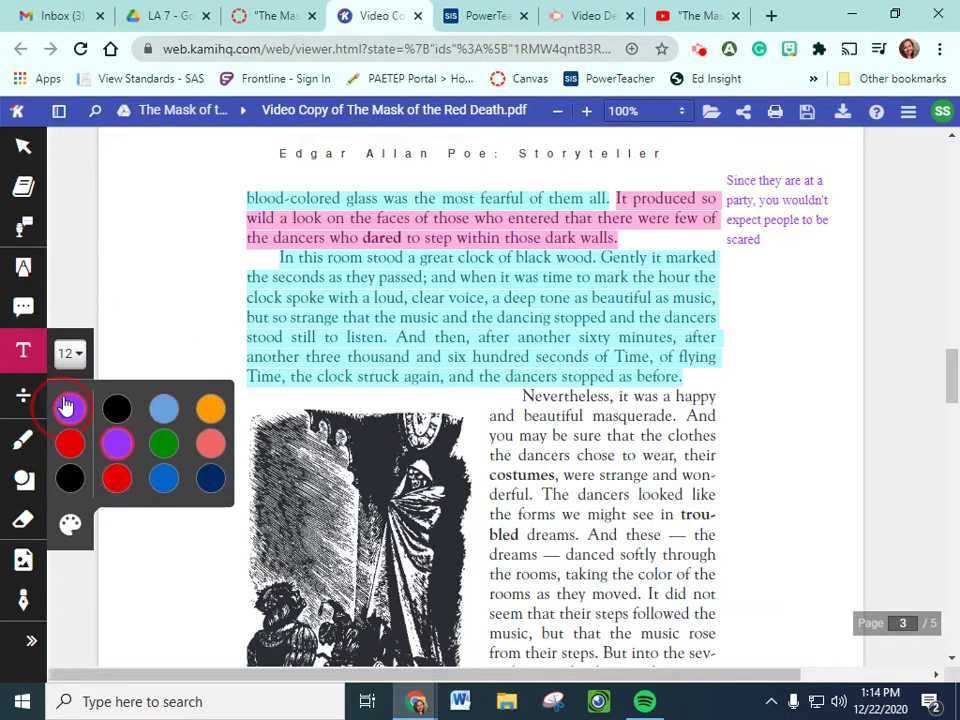
{"action": "left_click", "coordinate": [113, 281]}
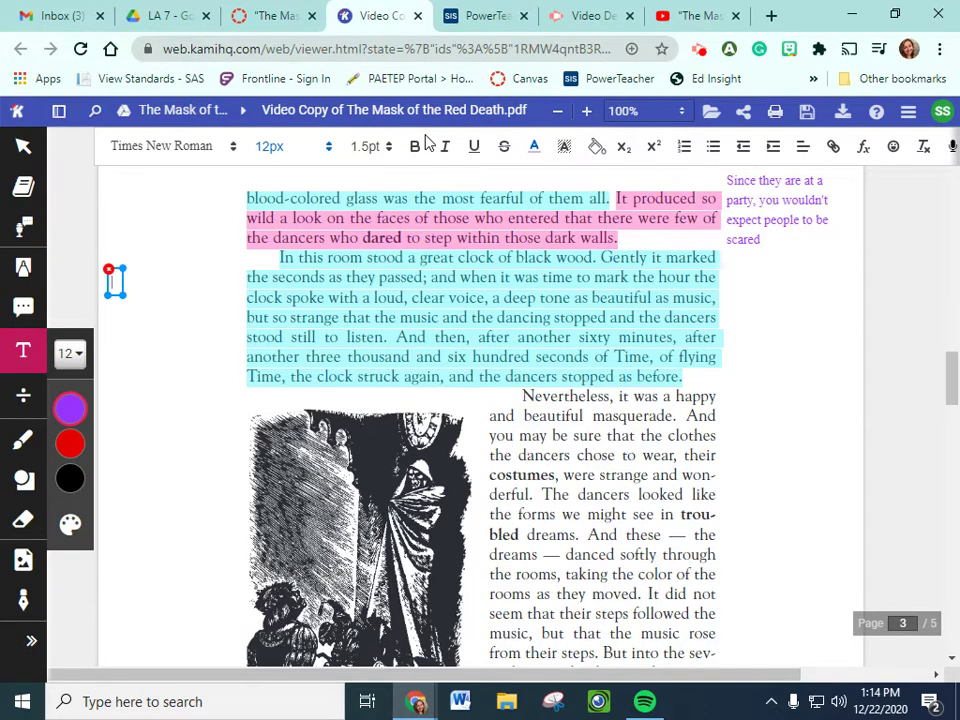
{"action": "type", "text": "This cloc"}
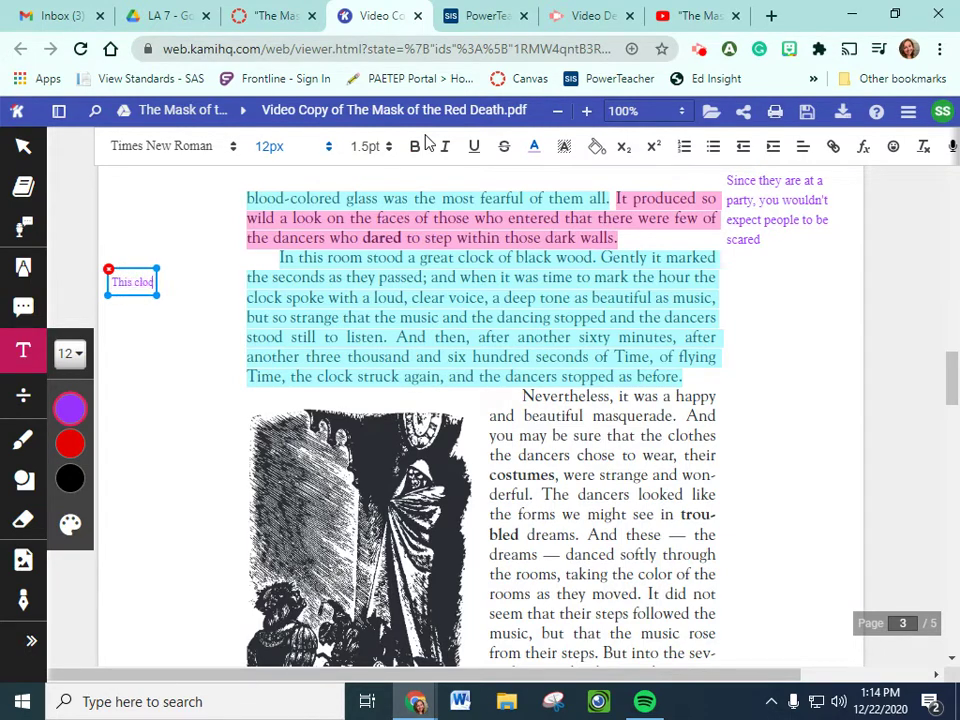
{"action": "type", "text": "k seems import"}
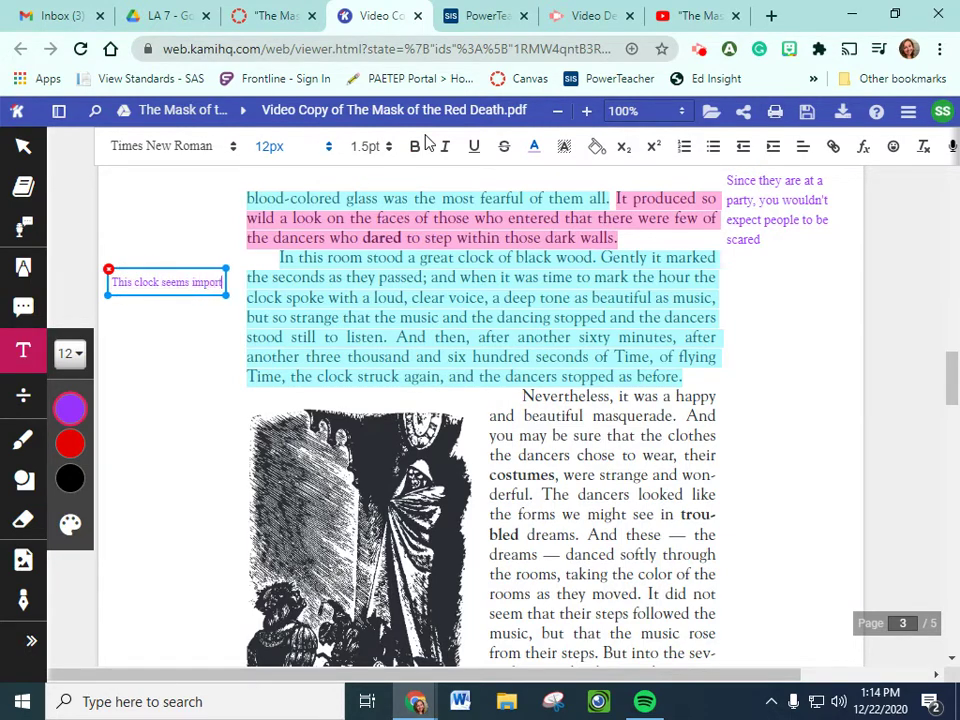
{"action": "type", "text": "ant! Ev"}
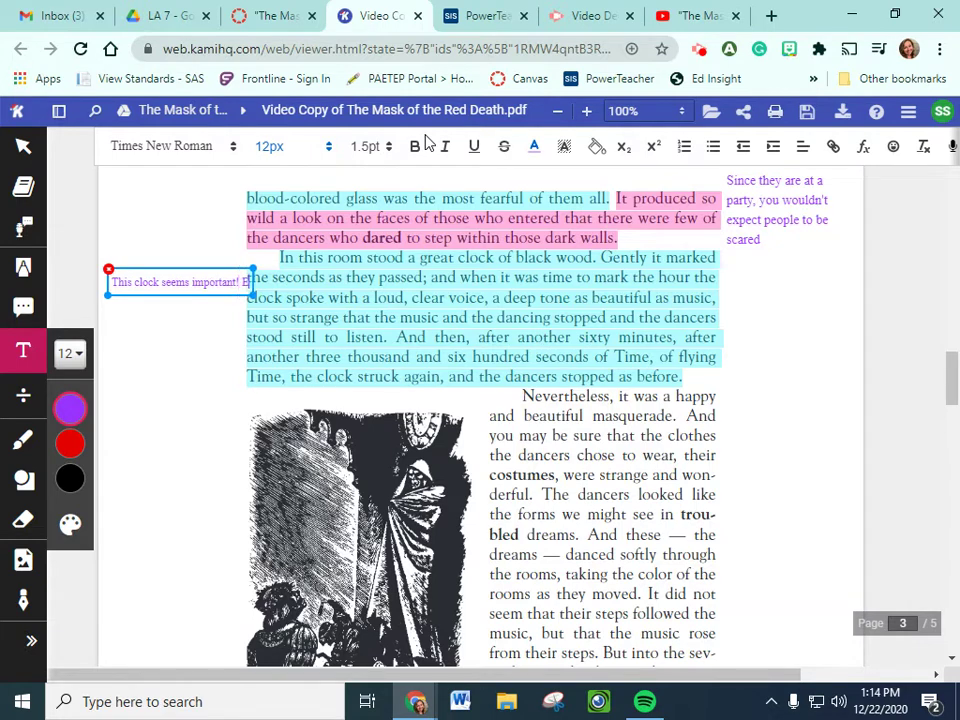
{"action": "type", "text": "eryone's"}
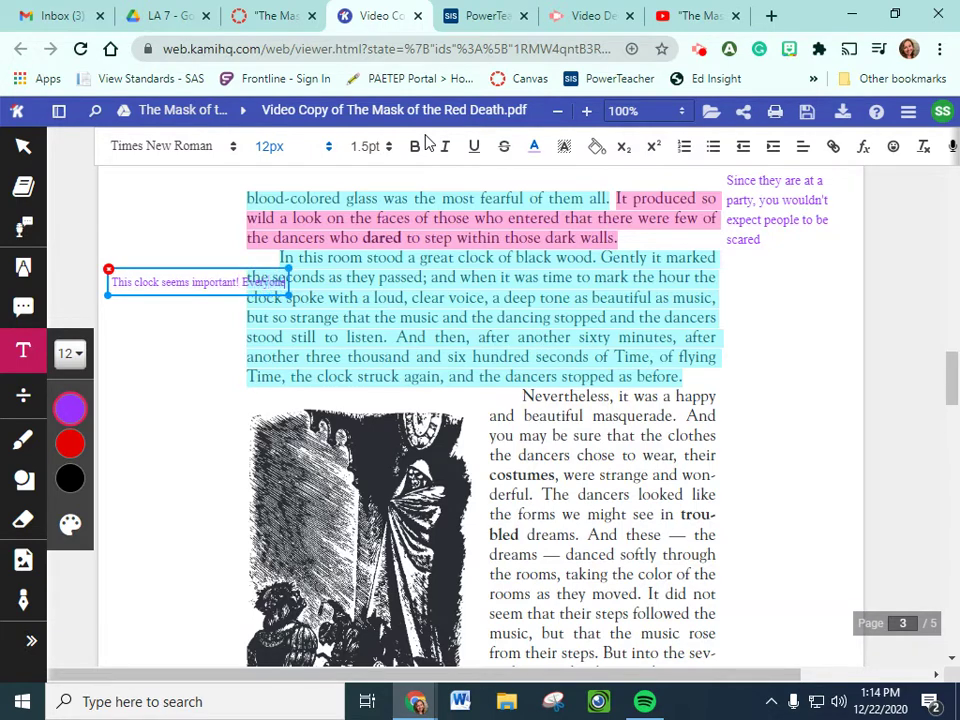
{"action": "left_click_drag", "start_coordinate": [295, 294], "coordinate": [240, 318]}
{"action": "type", "text": "s"}
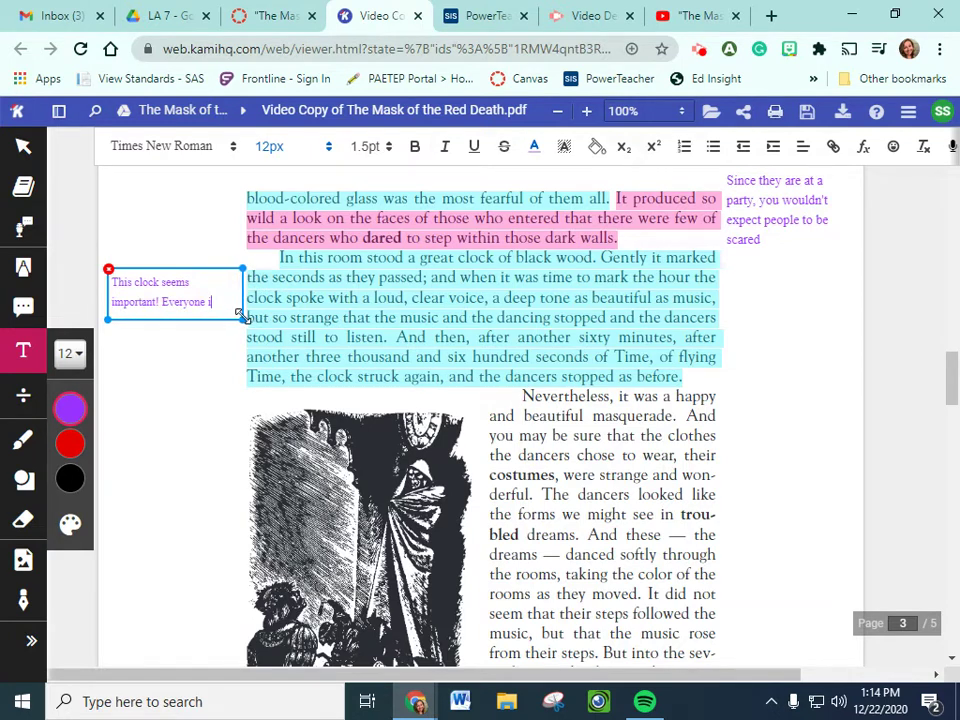
{"action": "left_click", "coordinate": [504, 343]}
{"action": "type", "text": "bothered"}
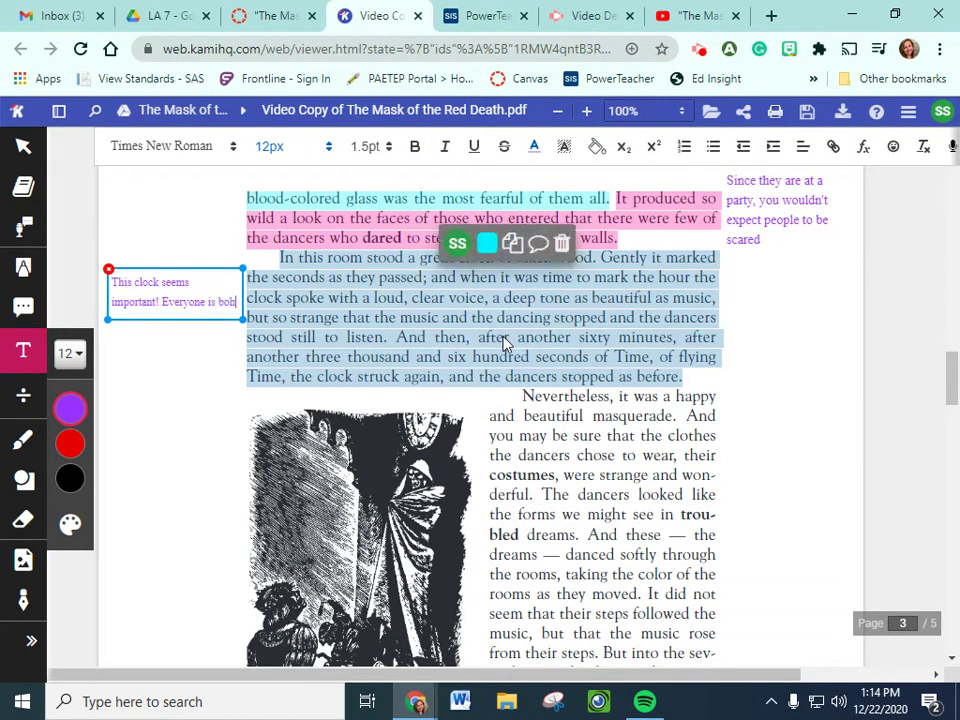
{"action": "type", "text": " by the "}
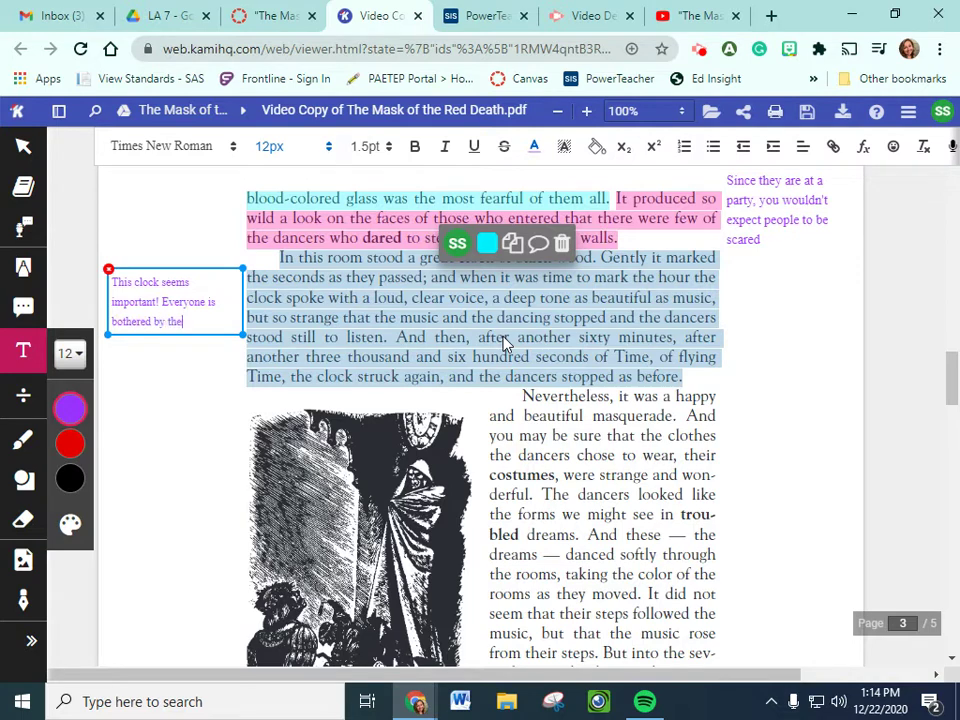
{"action": "type", "text": "passing of time."}
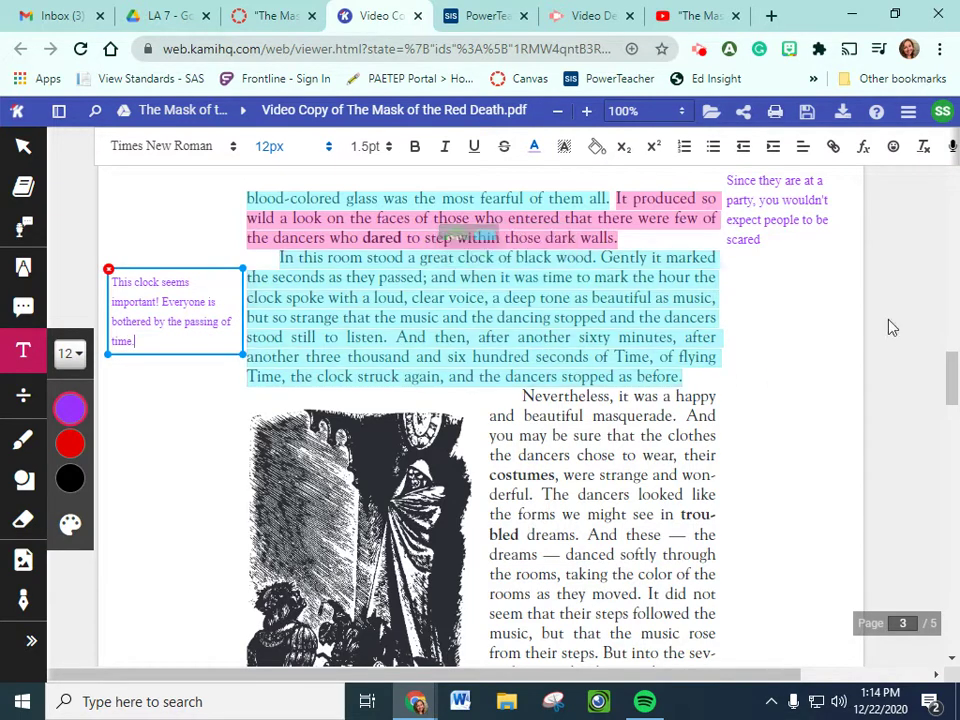
{"action": "left_click", "coordinate": [895, 437]}
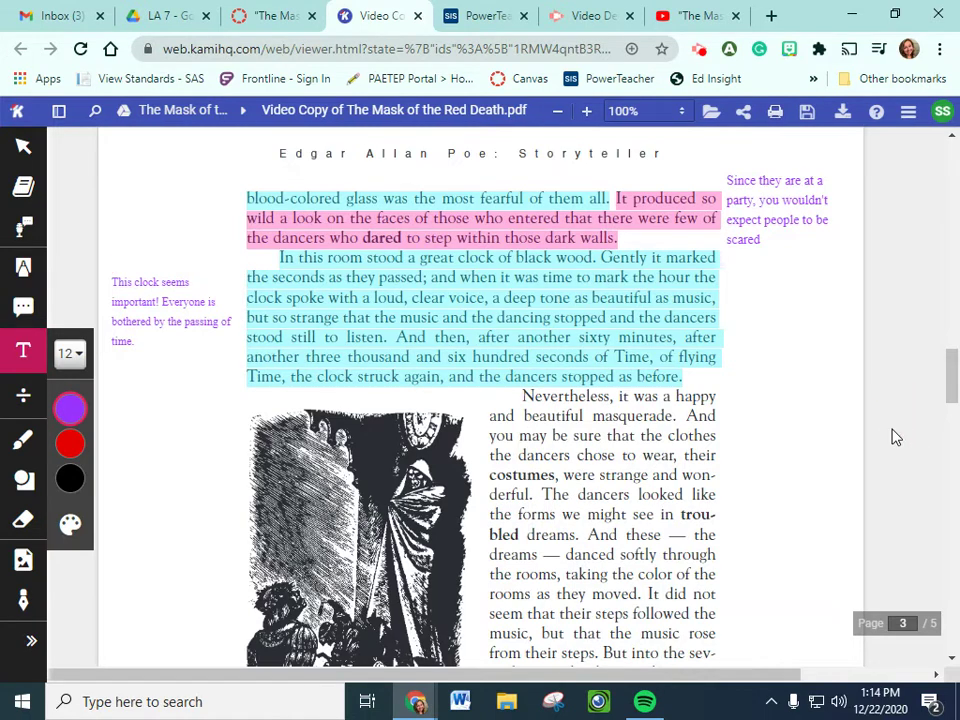
Highlight the page 3 sentence from "But into the seventh room" to "great black clock" in light blue.
{"action": "scroll", "coordinate": [895, 437], "scroll_direction": "down", "scroll_amount": 1}
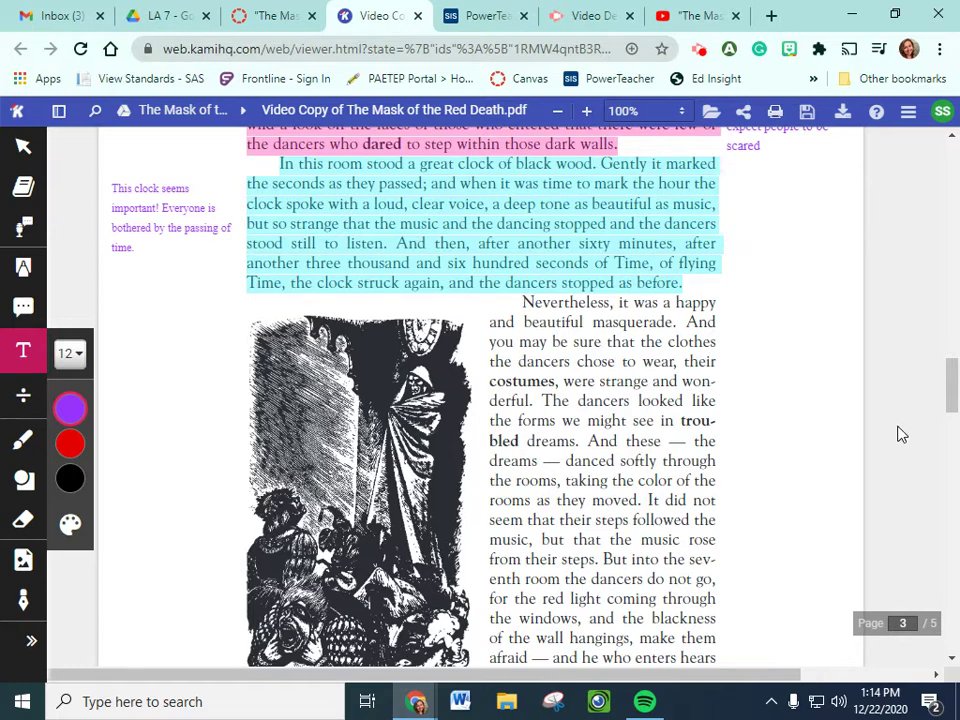
{"action": "scroll", "coordinate": [901, 435], "scroll_direction": "down", "scroll_amount": 1}
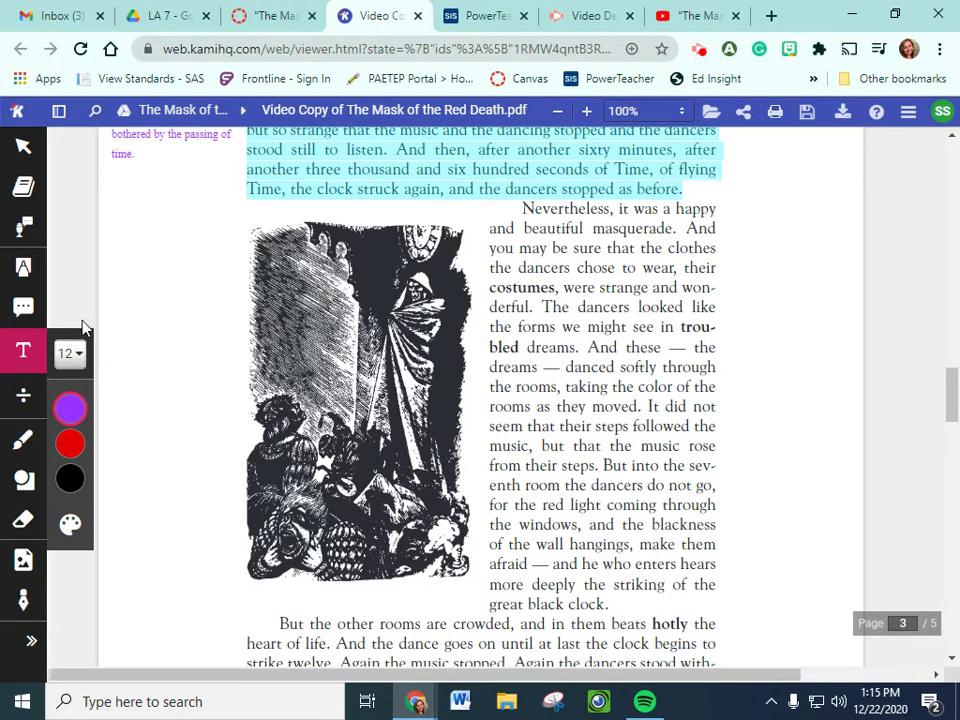
{"action": "left_click", "coordinate": [21, 267]}
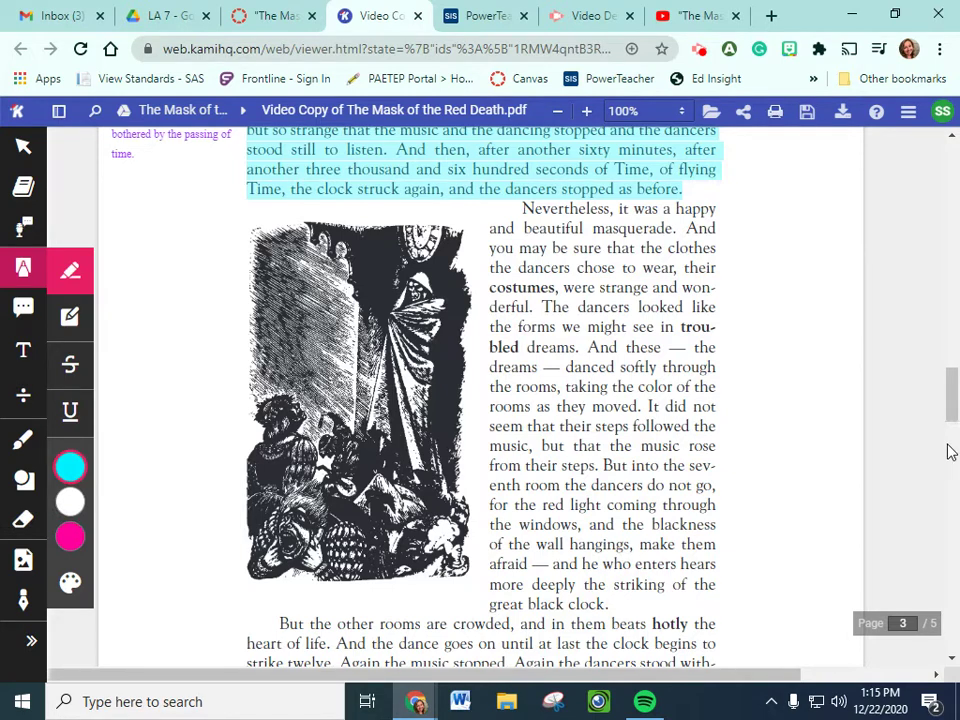
{"action": "left_click", "coordinate": [605, 465]}
{"action": "left_click_drag", "start_coordinate": [605, 465], "coordinate": [628, 606]}
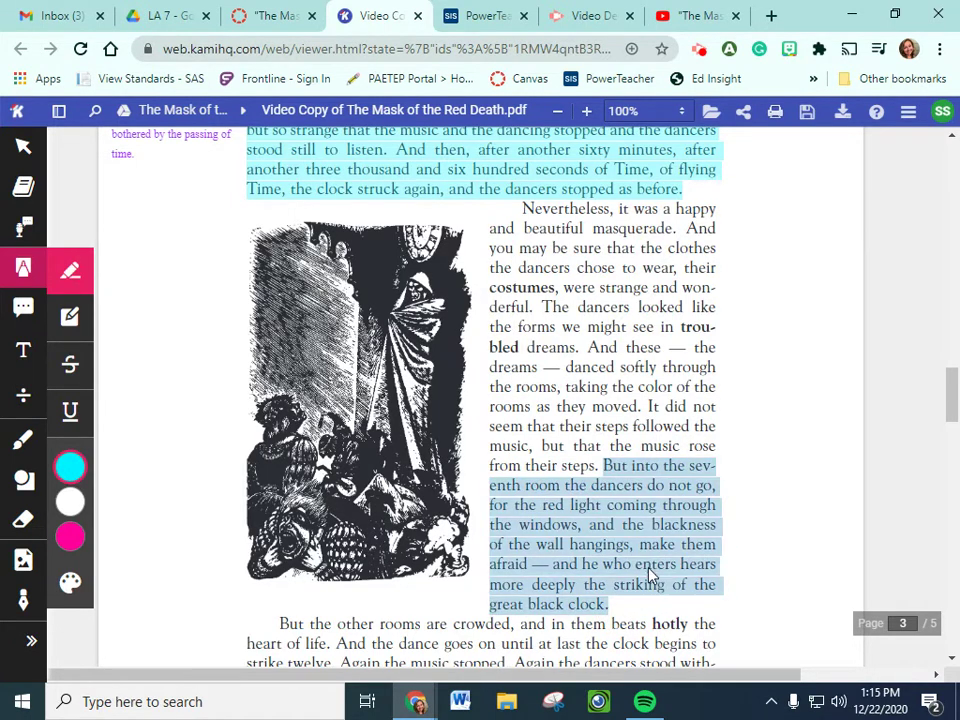
Add a purple margin note beside the seventh-room highlight: "They mention the scary red room and the clock again. IMPORTANT!!!!".
{"action": "left_click", "coordinate": [23, 350]}
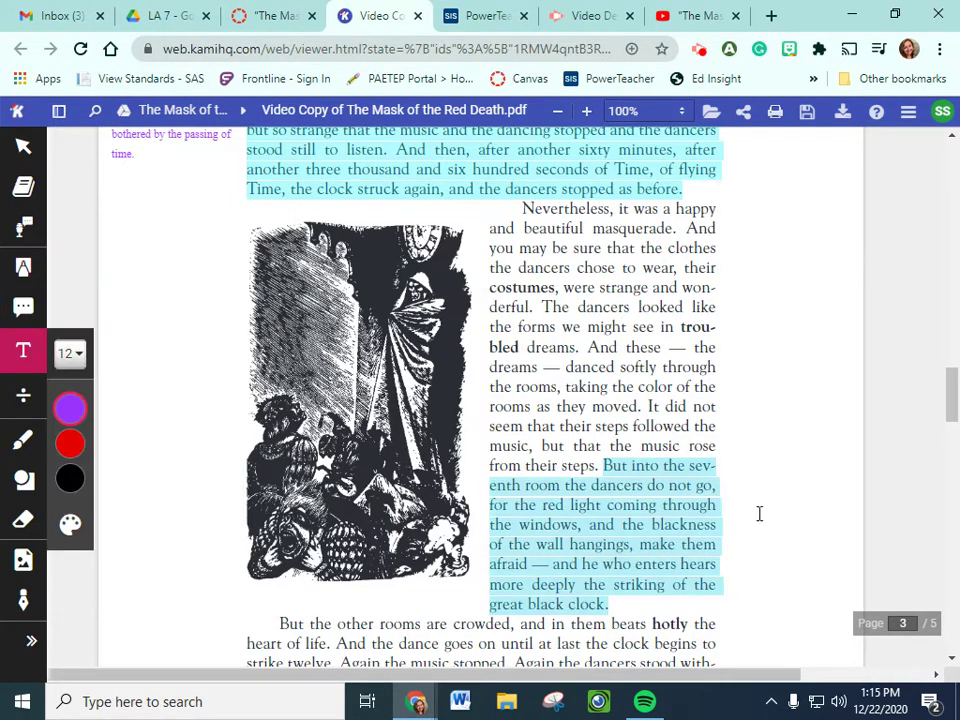
{"action": "left_click", "coordinate": [744, 471]}
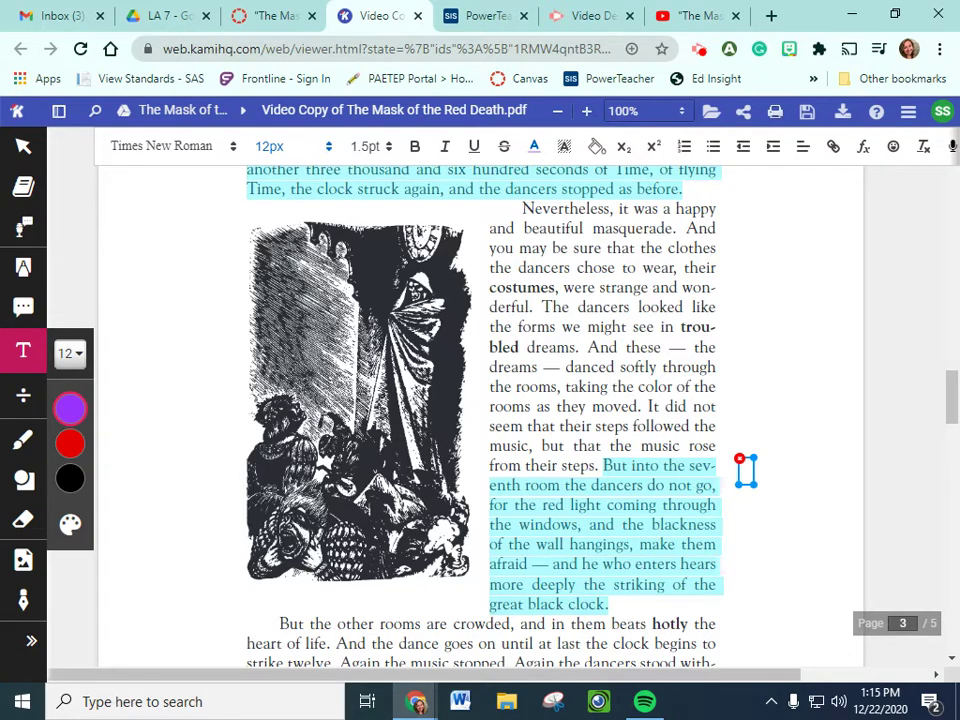
{"action": "type", "text": "They"}
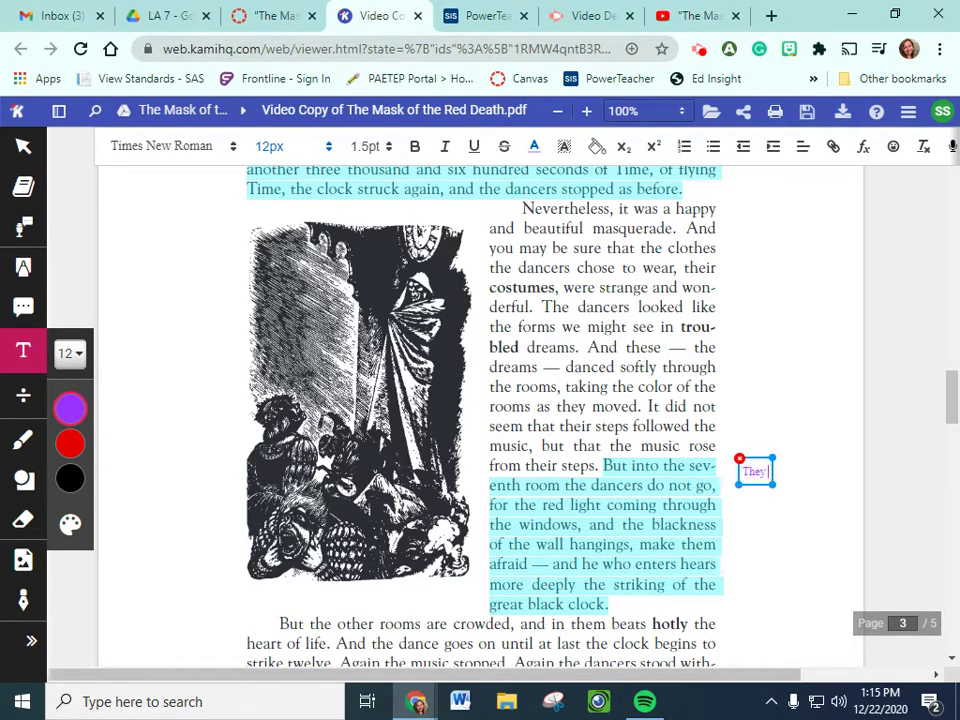
{"action": "type", "text": " medtion the sc"}
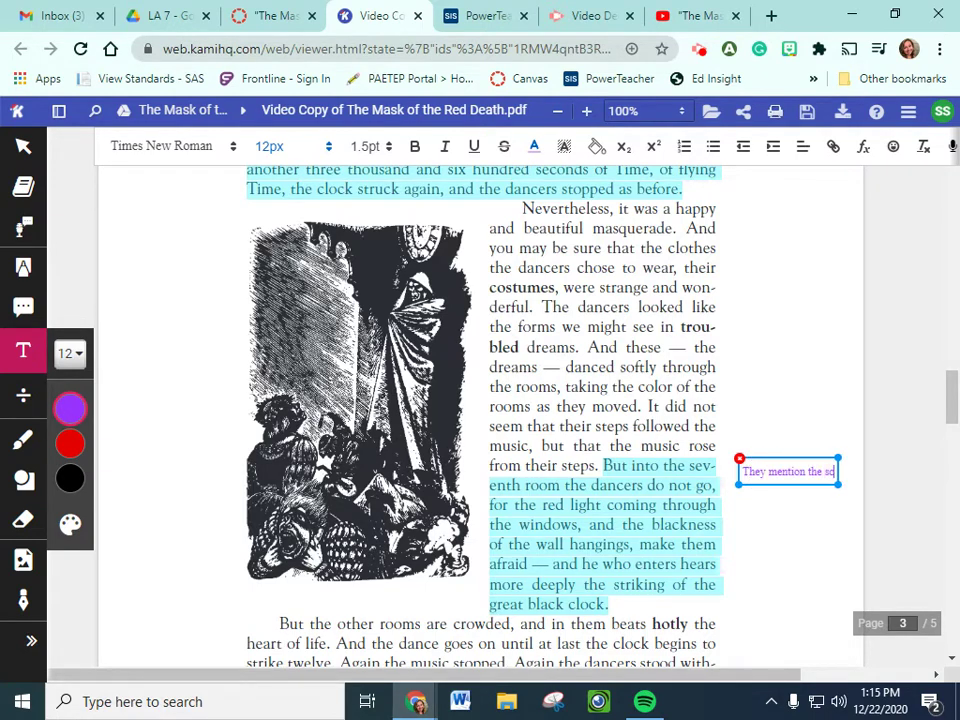
{"action": "type", "text": "arry"}
{"action": "key", "text": "BackSpace"}
{"action": "key", "text": "BackSpace"}
{"action": "type", "text": "y red"}
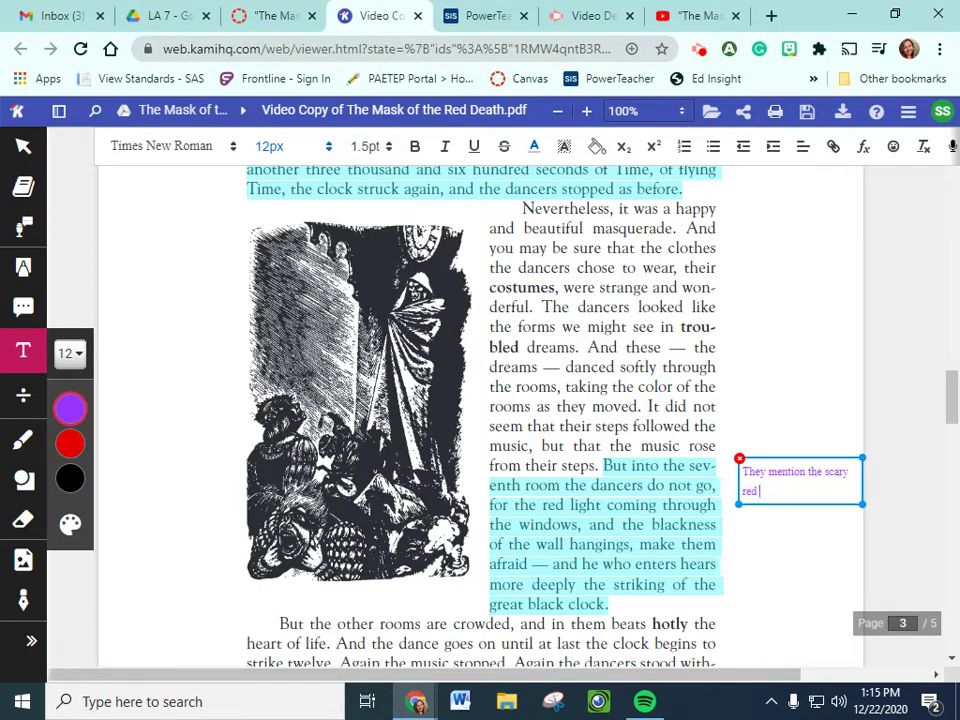
{"action": "type", "text": " room and the clock again."}
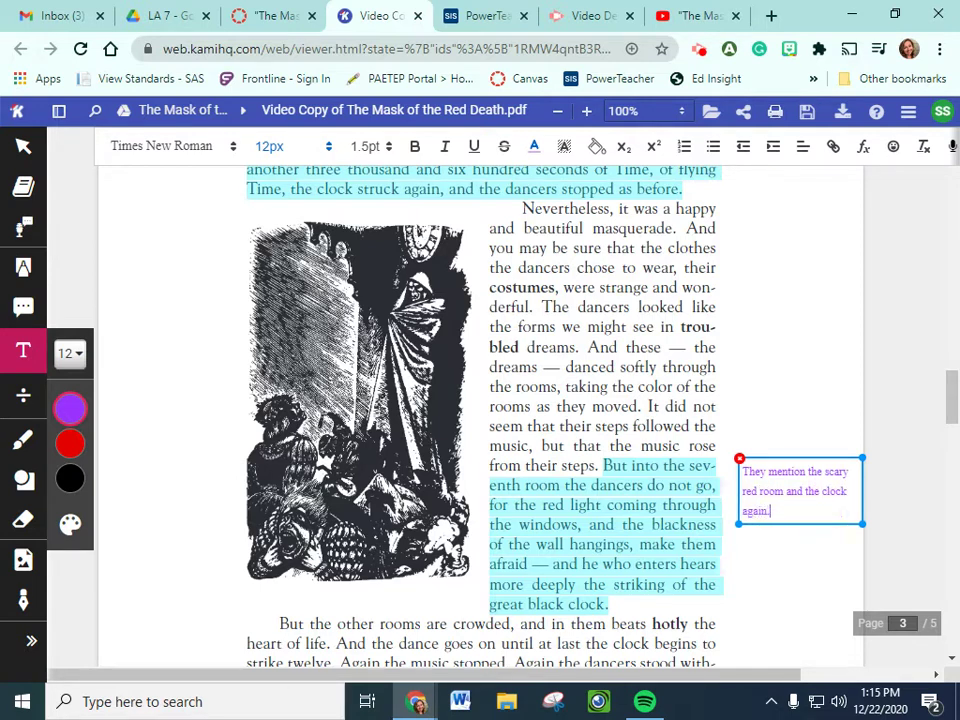
{"action": "type", "text": "  IMPORTANT!!!!"}
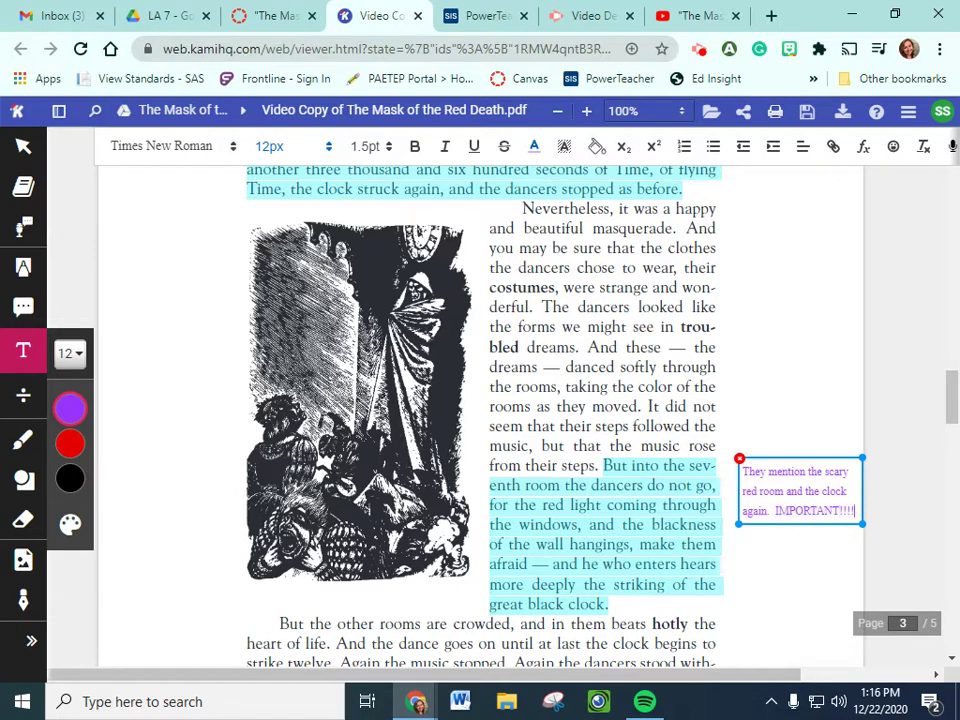
Replace the exclamation marks after "IMPORTANT" in the seventh-room note with two question marks.
{"action": "key", "text": "BackSpace"}
{"action": "key", "text": "BackSpace"}
{"action": "key", "text": "BackSpace"}
{"action": "key", "text": "BackSpace"}
{"action": "type", "text": "????"}
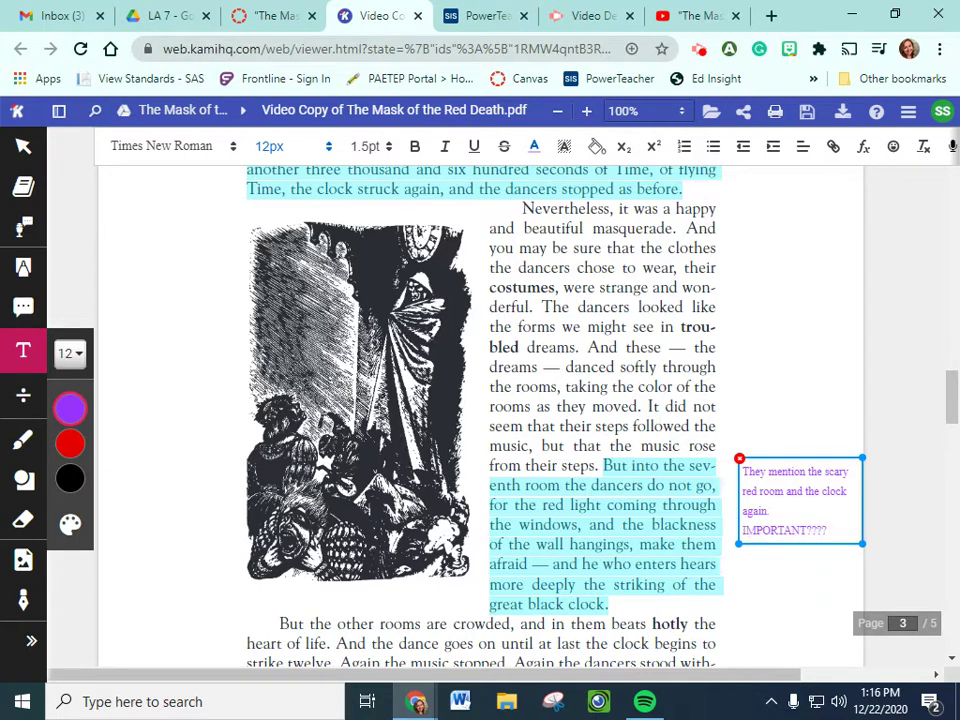
{"action": "key", "text": "BackSpace"}
{"action": "key", "text": "BackSpace"}
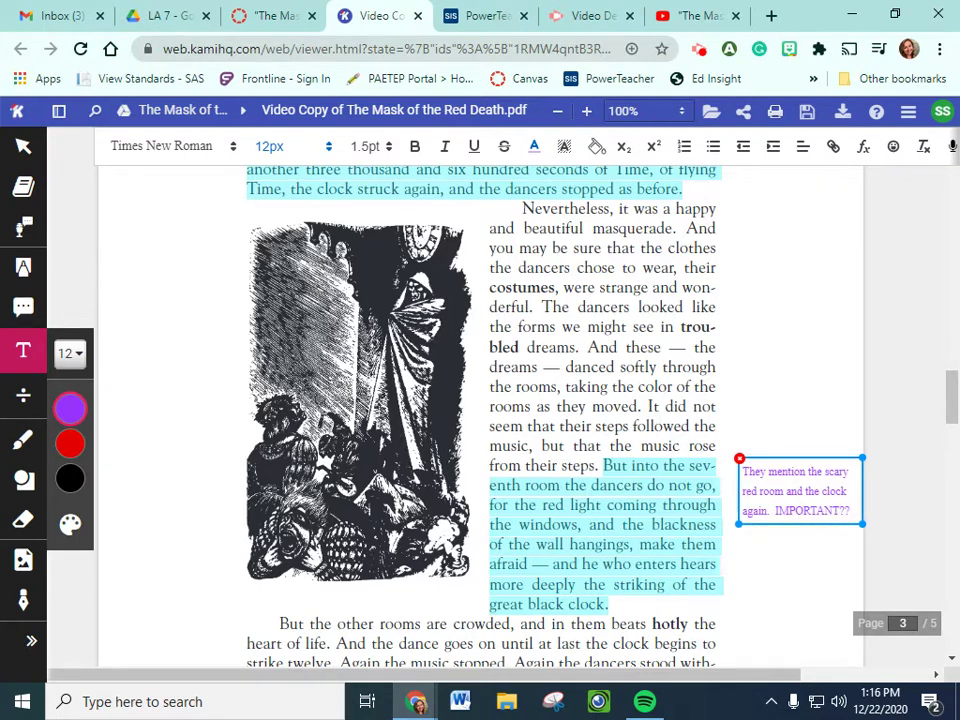
{"action": "left_click", "coordinate": [925, 529]}
Highlight in light blue the passages on the clock striking twelve, the unseen-before masquerader and the dancers' sickening horror across pages 3 and 4.
{"action": "scroll", "coordinate": [926, 532], "scroll_direction": "down", "scroll_amount": 2}
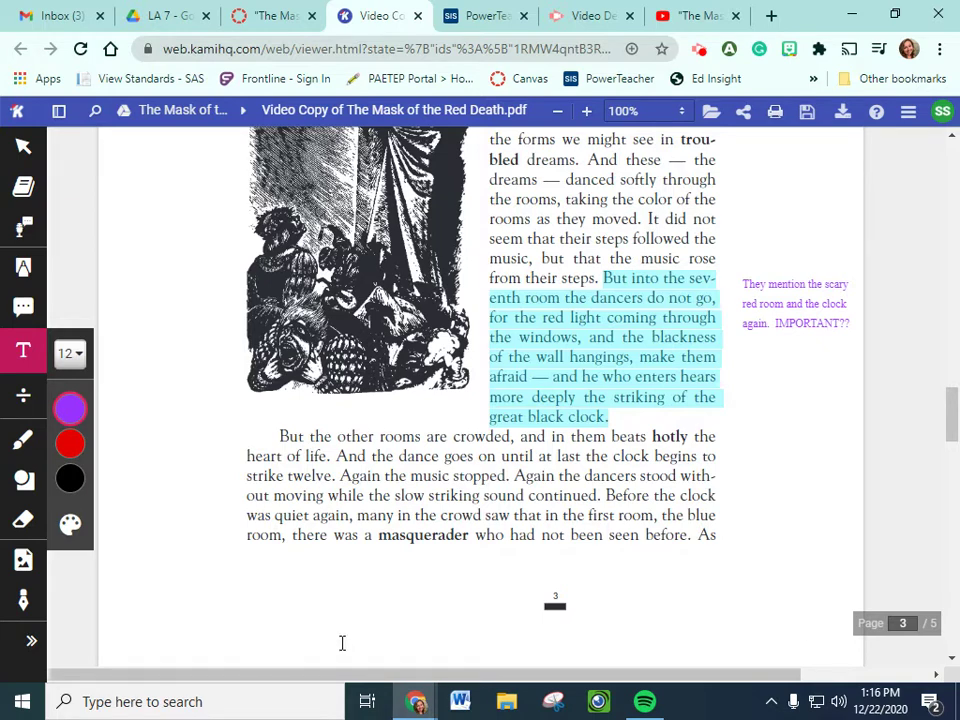
{"action": "scroll", "coordinate": [339, 641], "scroll_direction": "down", "scroll_amount": 3}
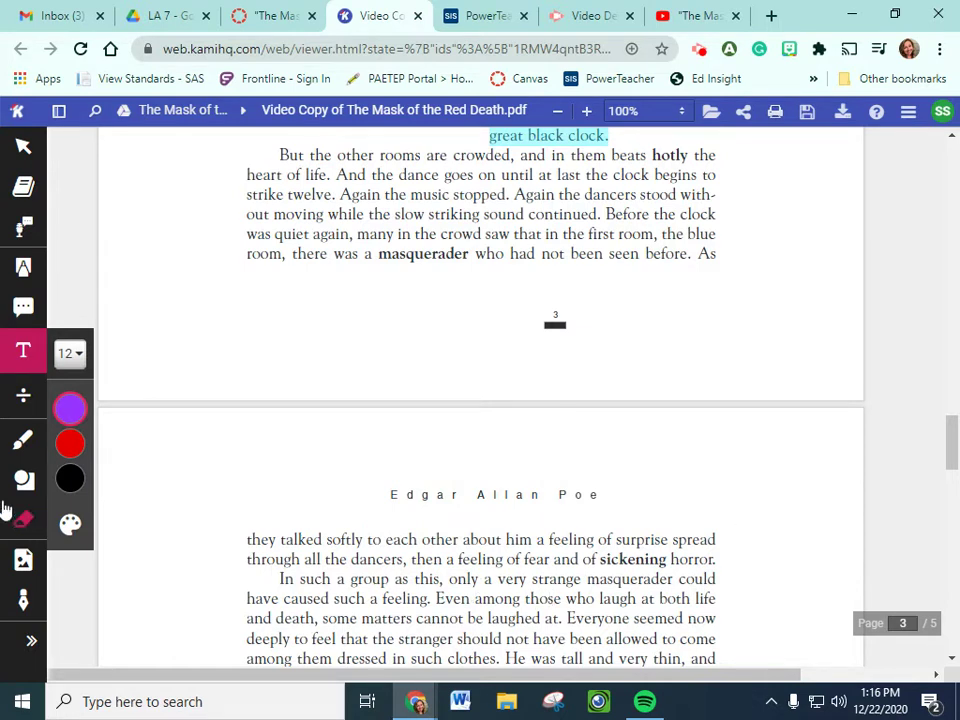
{"action": "left_click", "coordinate": [25, 270]}
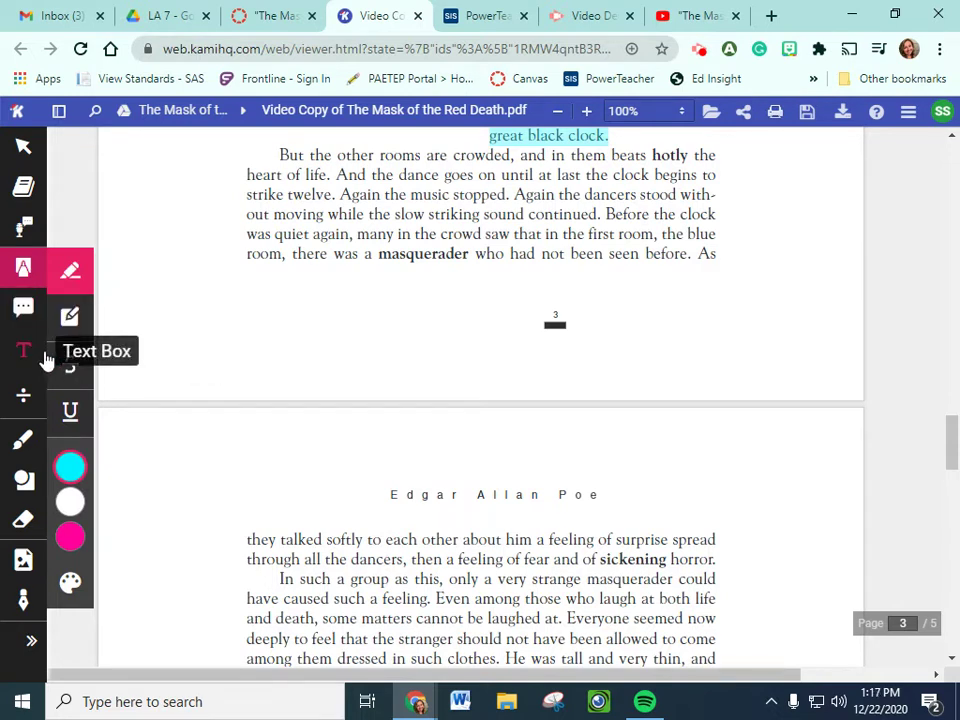
{"action": "left_click", "coordinate": [338, 174]}
{"action": "left_click_drag", "start_coordinate": [338, 174], "coordinate": [850, 208]}
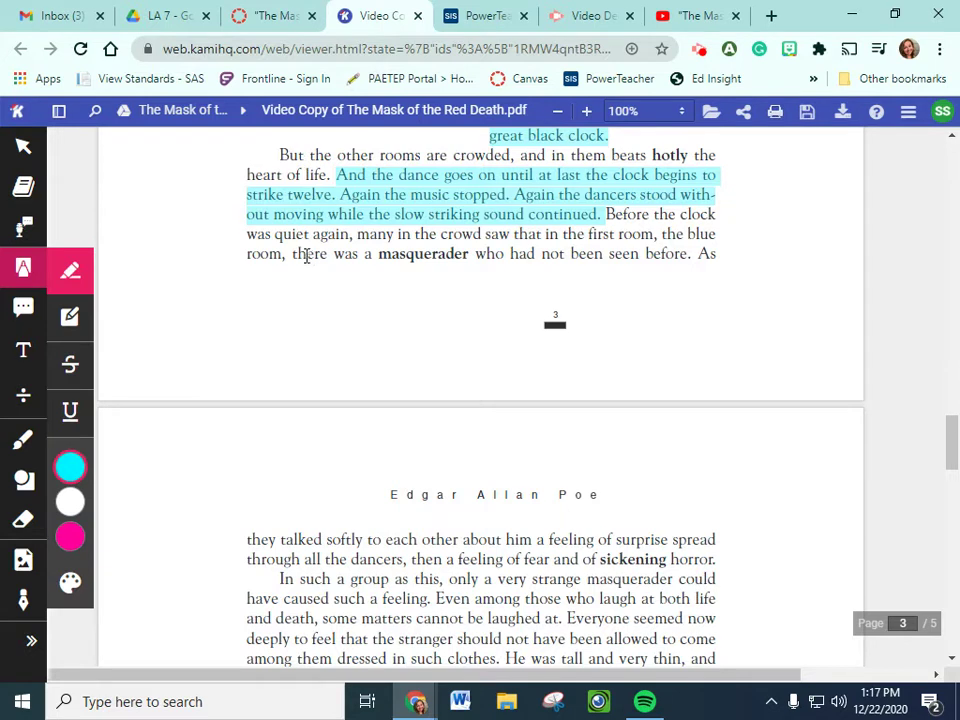
{"action": "left_click_drag", "start_coordinate": [293, 255], "coordinate": [692, 264]}
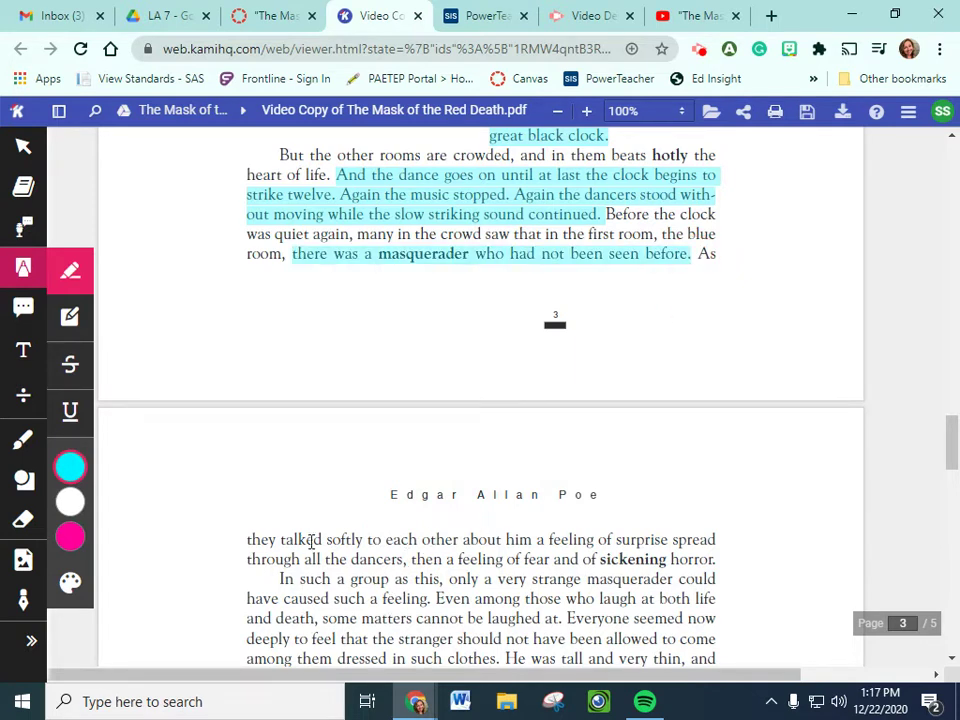
{"action": "mouse_move", "coordinate": [304, 560]}
{"action": "left_mouse_down"}
{"action": "mouse_move", "coordinate": [596, 563]}
{"action": "mouse_move", "coordinate": [626, 553]}
{"action": "mouse_move", "coordinate": [741, 587]}
{"action": "mouse_move", "coordinate": [729, 568]}
{"action": "left_mouse_up"}
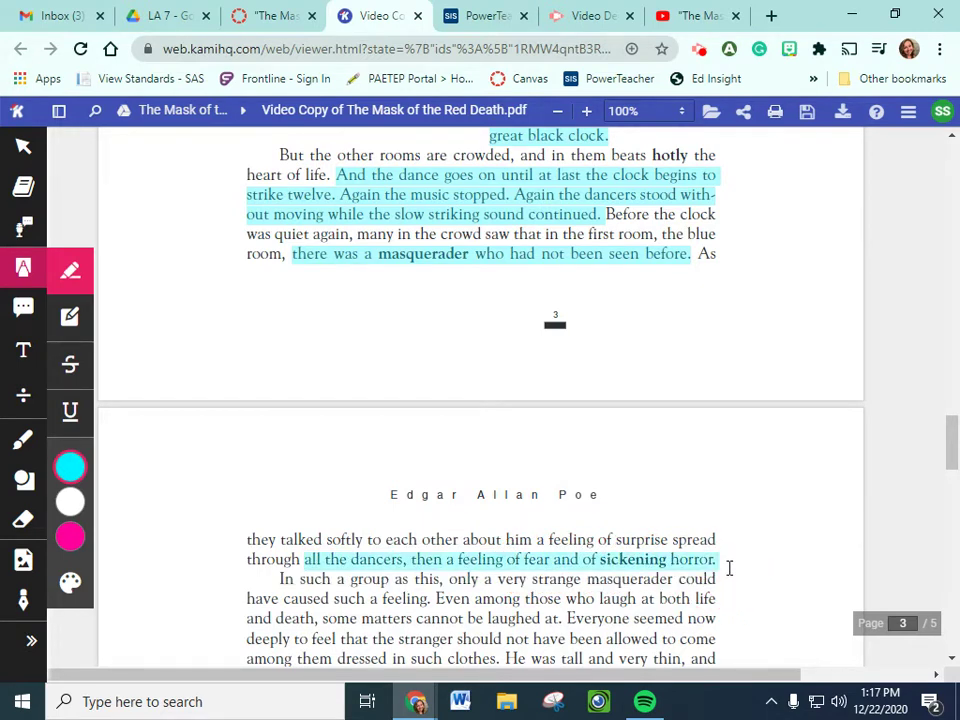
Add a purple note below the masquerader line at the end of page 3: "Who is this person? - We don't know".
{"action": "left_click", "coordinate": [23, 350]}
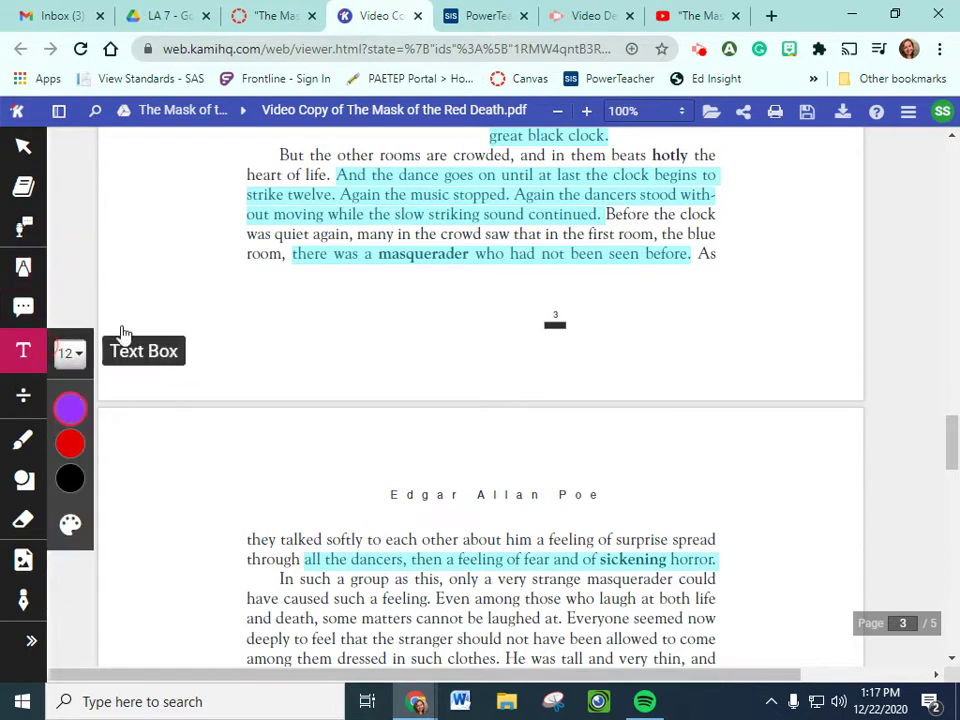
{"action": "left_click", "coordinate": [348, 279]}
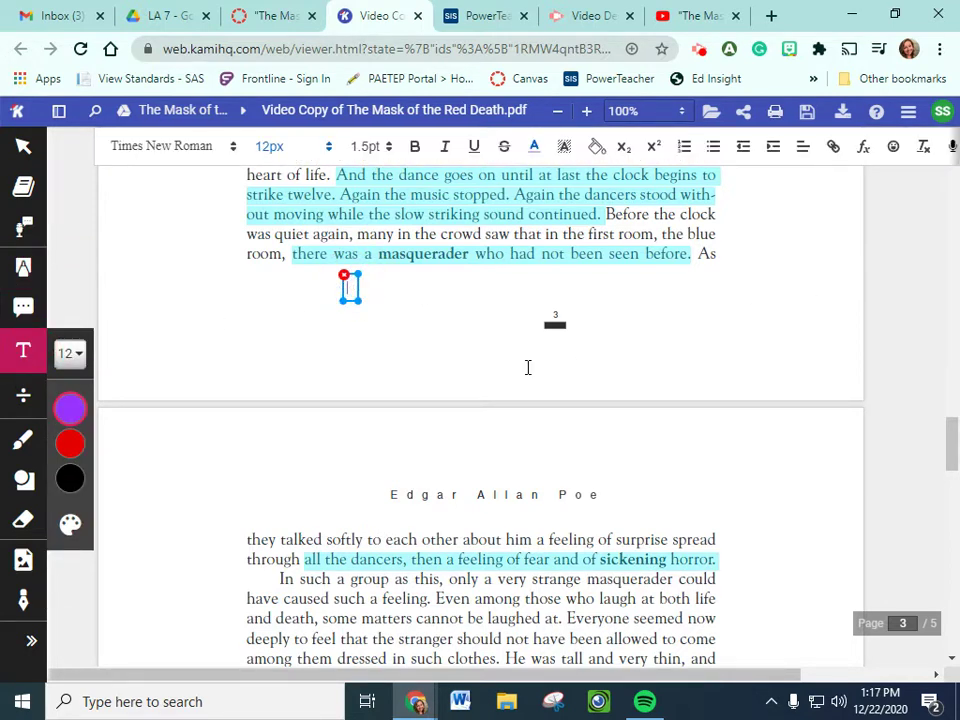
{"action": "type", "text": "wHI"}
{"action": "key", "text": "BackSpace"}
{"action": "key", "text": "BackSpace"}
{"action": "key", "text": "BackSpace"}
{"action": "type", "text": "Who is this person?"}
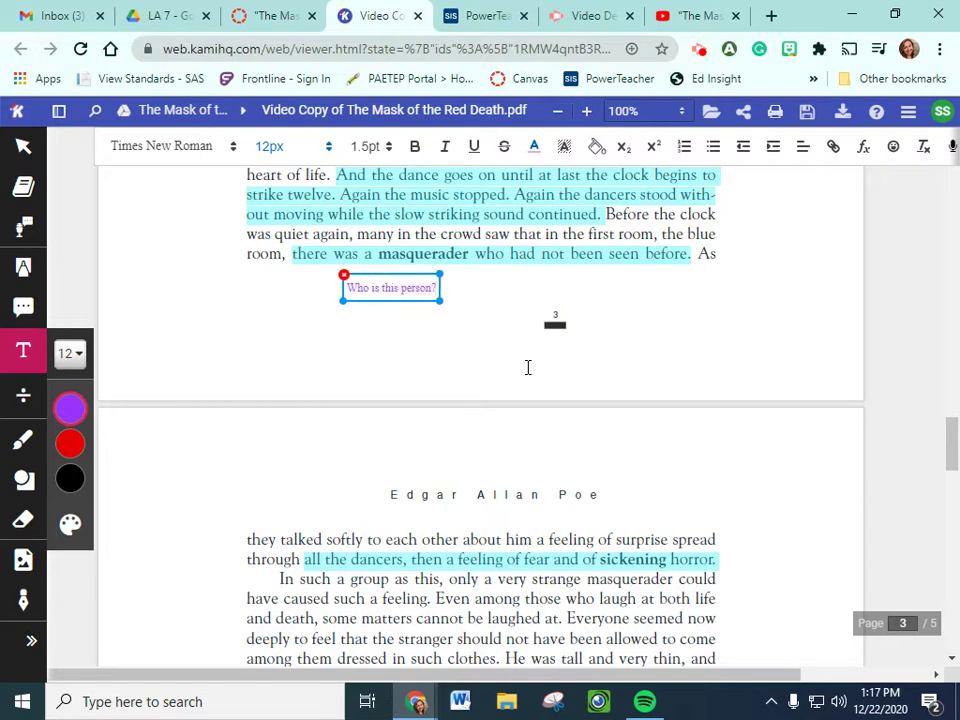
{"action": "type", "text": " - We don't know"}
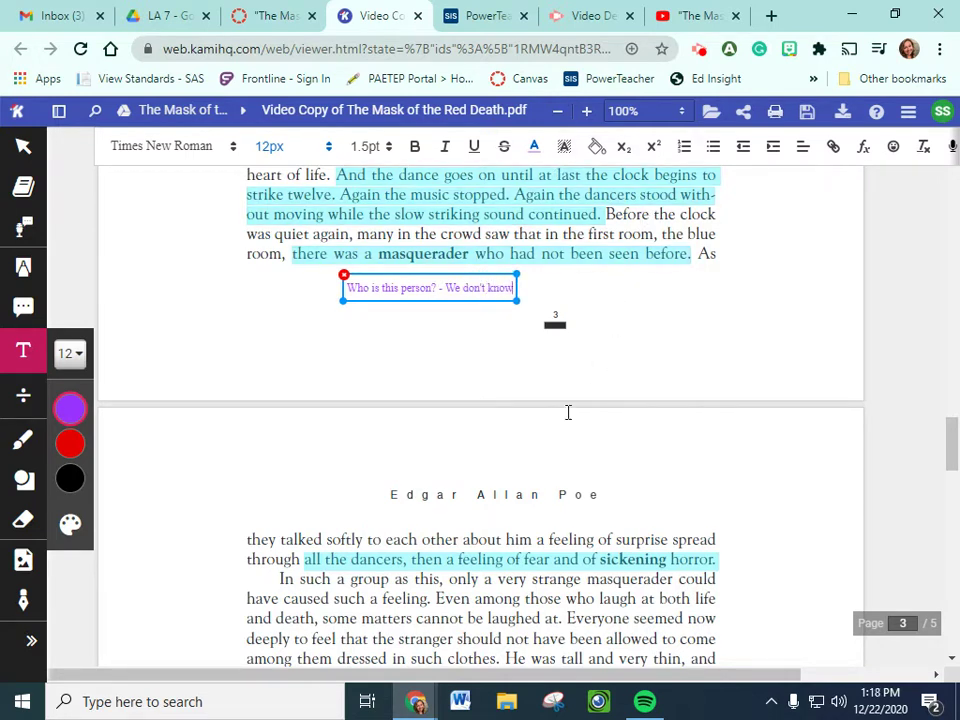
Add a purple note beside the sickening-horror highlight at the start of page 4: "Everyone is afraid of this partygoer.".
{"action": "left_click", "coordinate": [740, 539]}
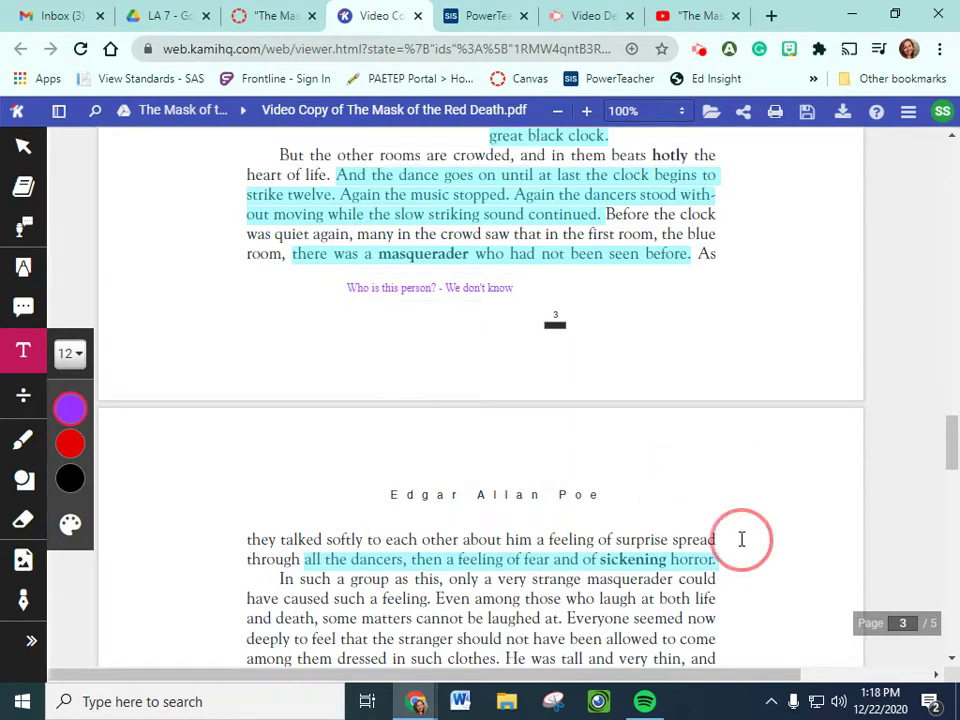
{"action": "left_click", "coordinate": [740, 539]}
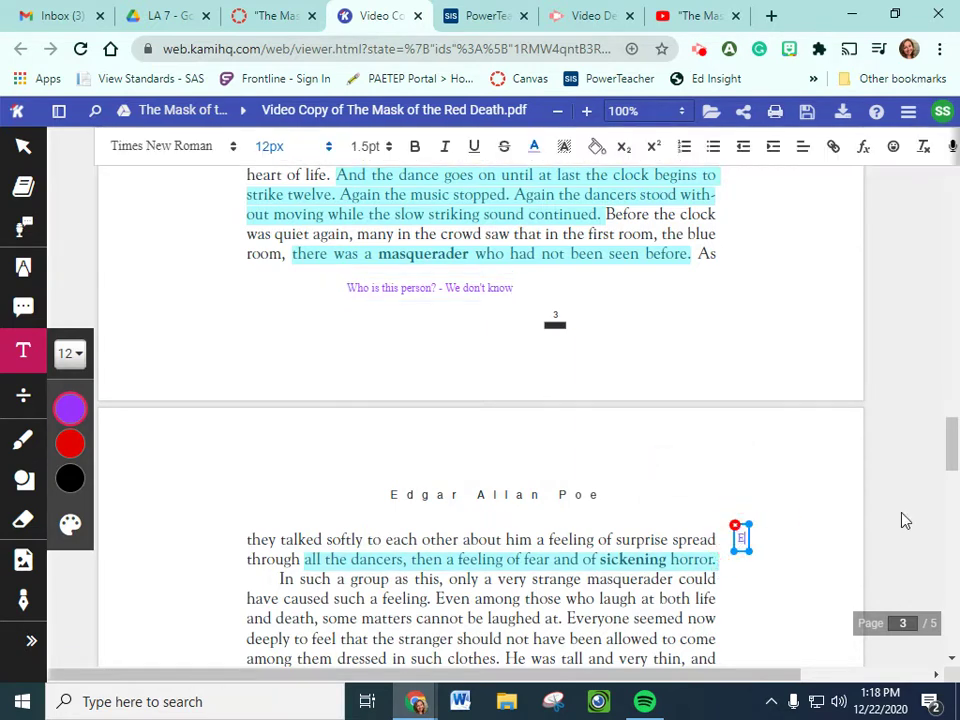
{"action": "type", "text": "Everyone is afr"}
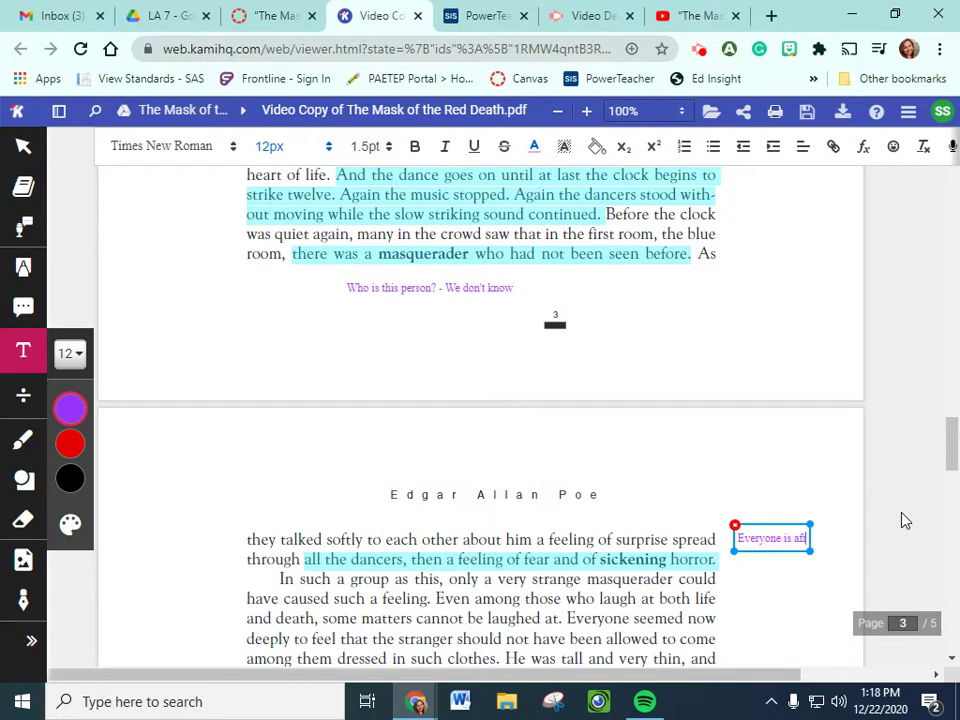
{"action": "type", "text": "aid of this paryt"}
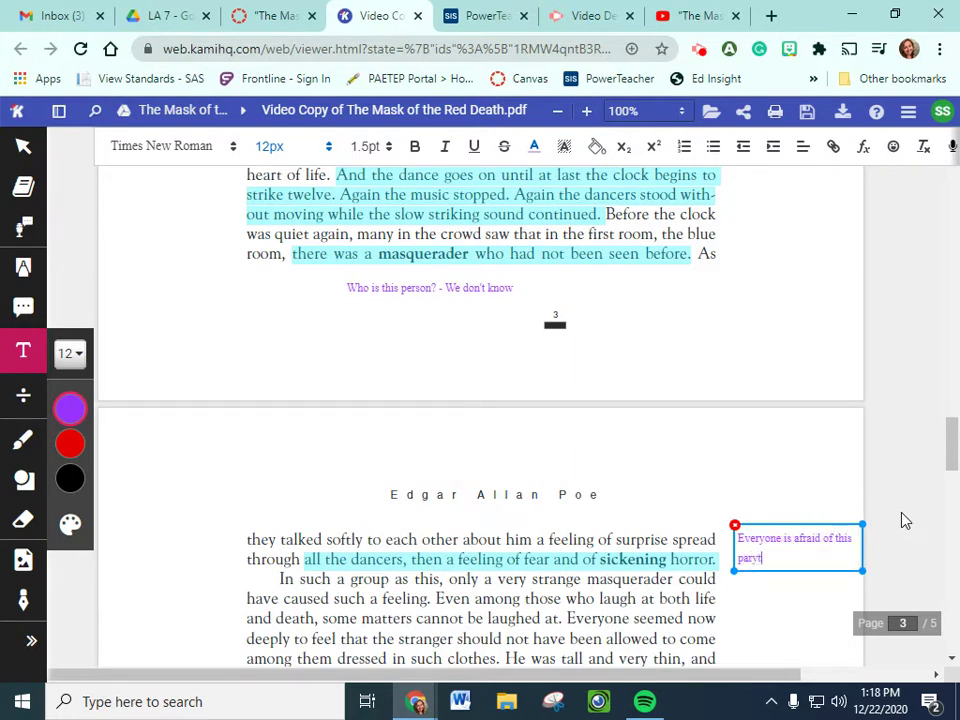
{"action": "key", "text": "BackSpace"}
{"action": "type", "text": "tygoer."}
{"action": "scroll", "coordinate": [855, 590], "scroll_direction": "down", "scroll_amount": 2}
{"action": "scroll", "coordinate": [855, 588], "scroll_direction": "down", "scroll_amount": 1}
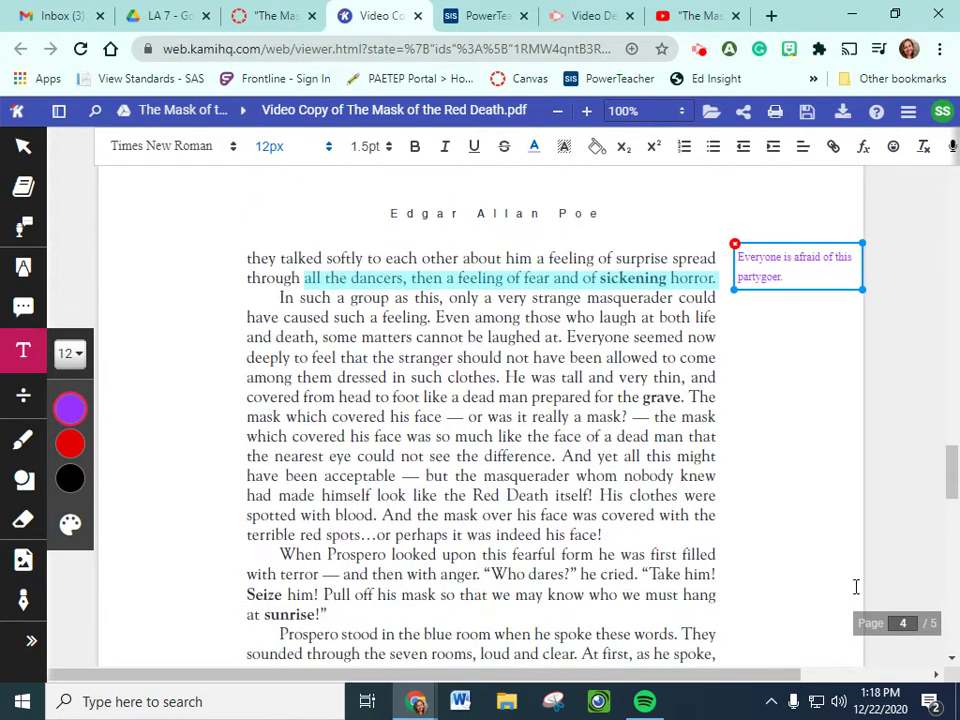
{"action": "left_click", "coordinate": [915, 506]}
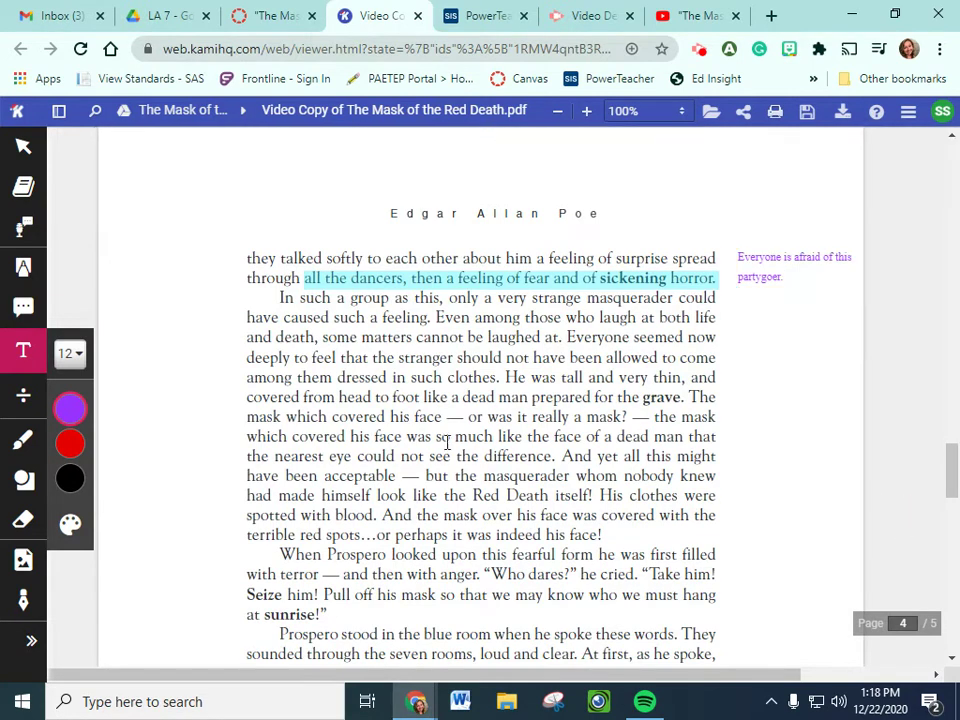
Highlight in pink the page 4 sentence saying everyone felt the stranger should not have been allowed to come in such clothes.
{"action": "left_click", "coordinate": [36, 350]}
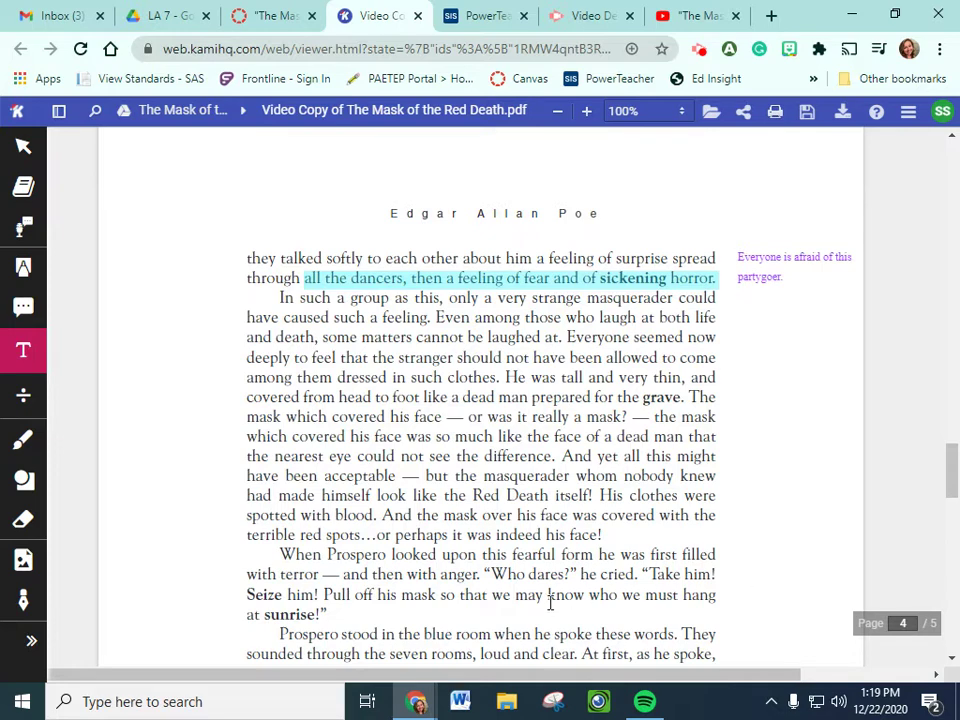
{"action": "left_click", "coordinate": [22, 308]}
{"action": "left_click", "coordinate": [22, 267]}
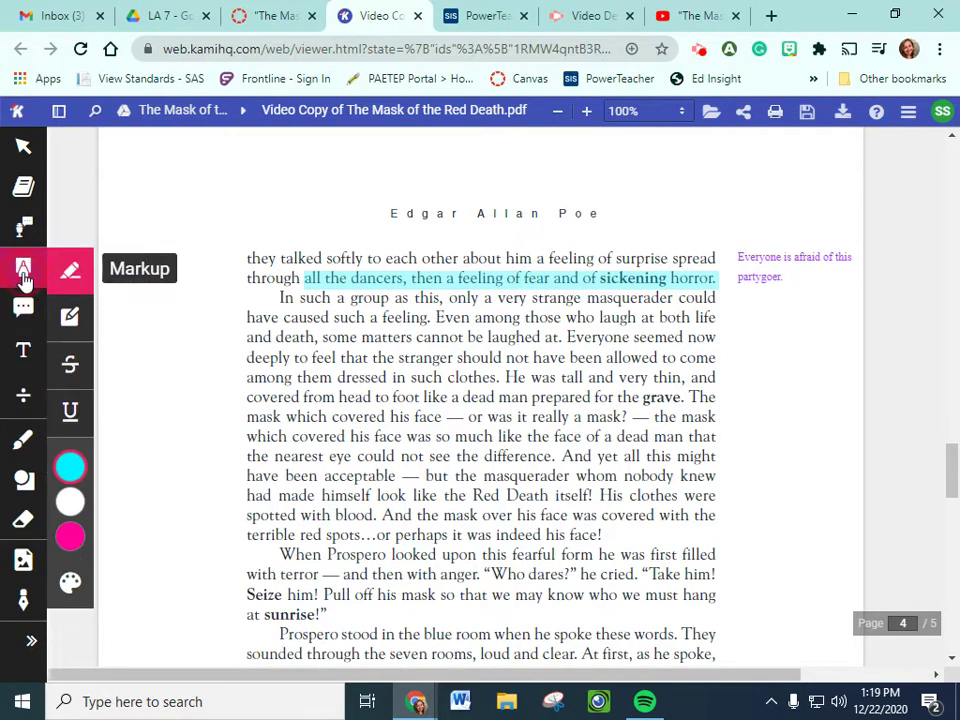
{"action": "left_click", "coordinate": [70, 537]}
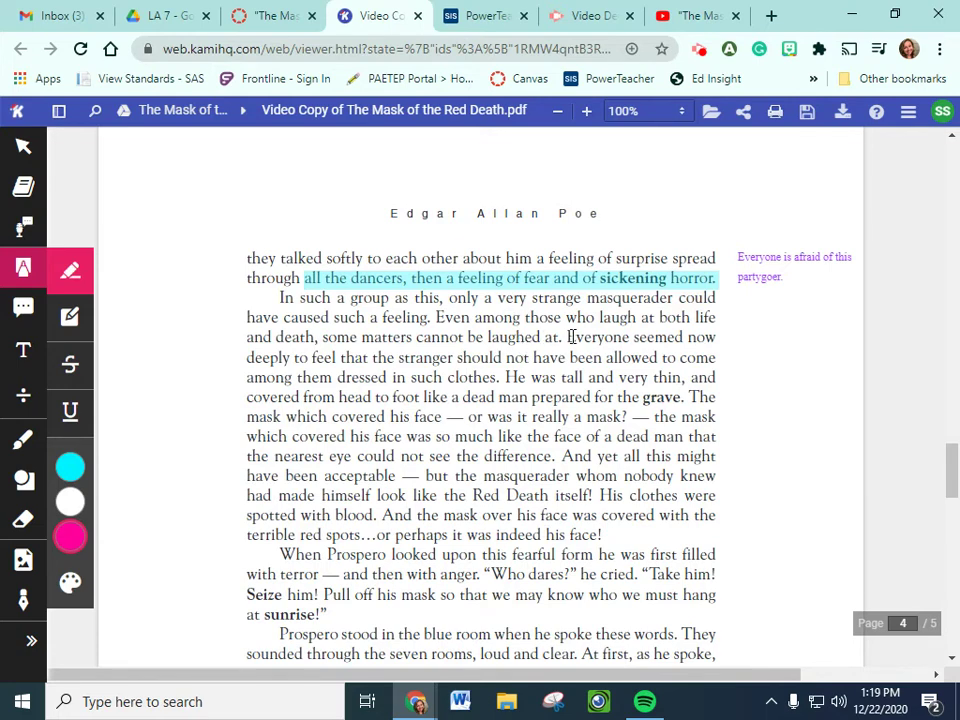
{"action": "left_click_drag", "start_coordinate": [568, 337], "coordinate": [508, 377]}
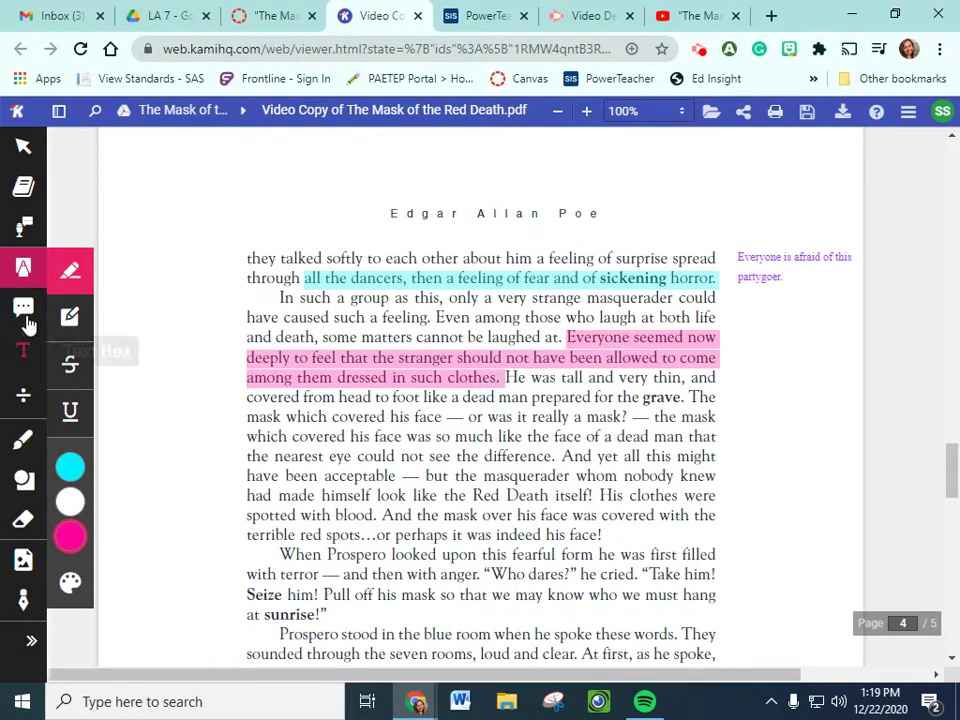
Start a purple note in the margin beside the pink stranger's-clothes highlight reading "Everyone is wearing weird costumes, but this".
{"action": "left_click", "coordinate": [24, 352]}
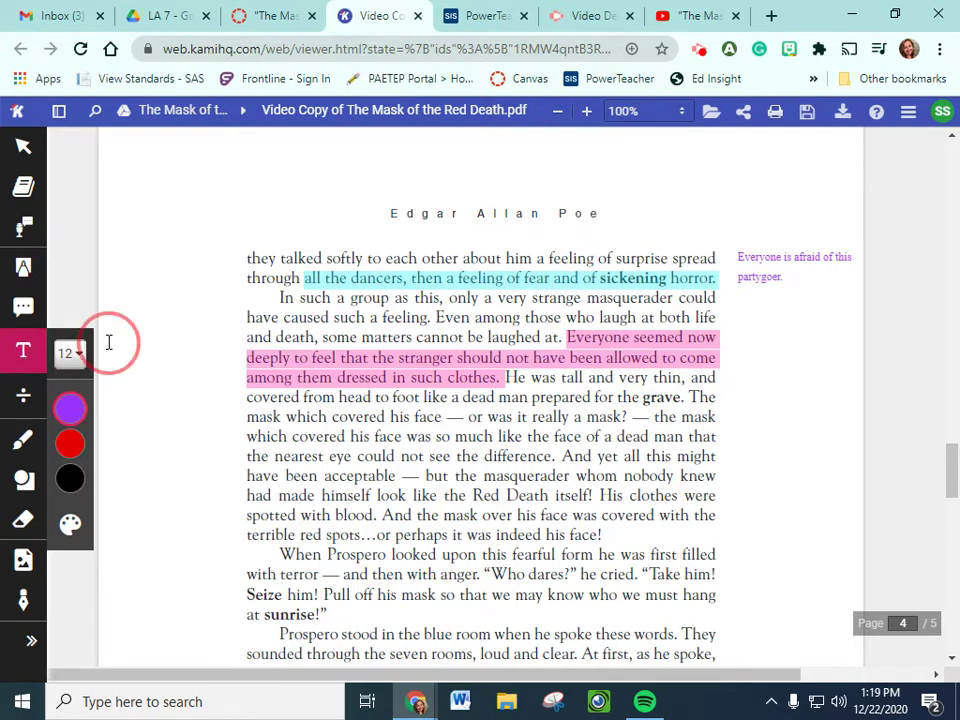
{"action": "left_click", "coordinate": [109, 342]}
{"action": "type", "text": "Everyone is w"}
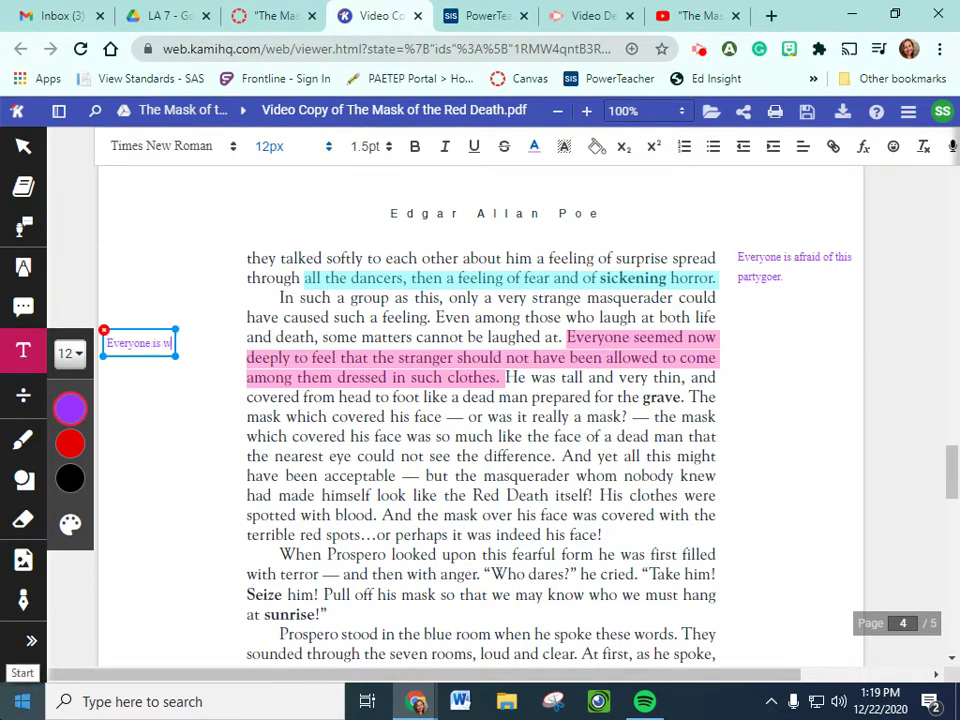
{"action": "type", "text": "earing wi"}
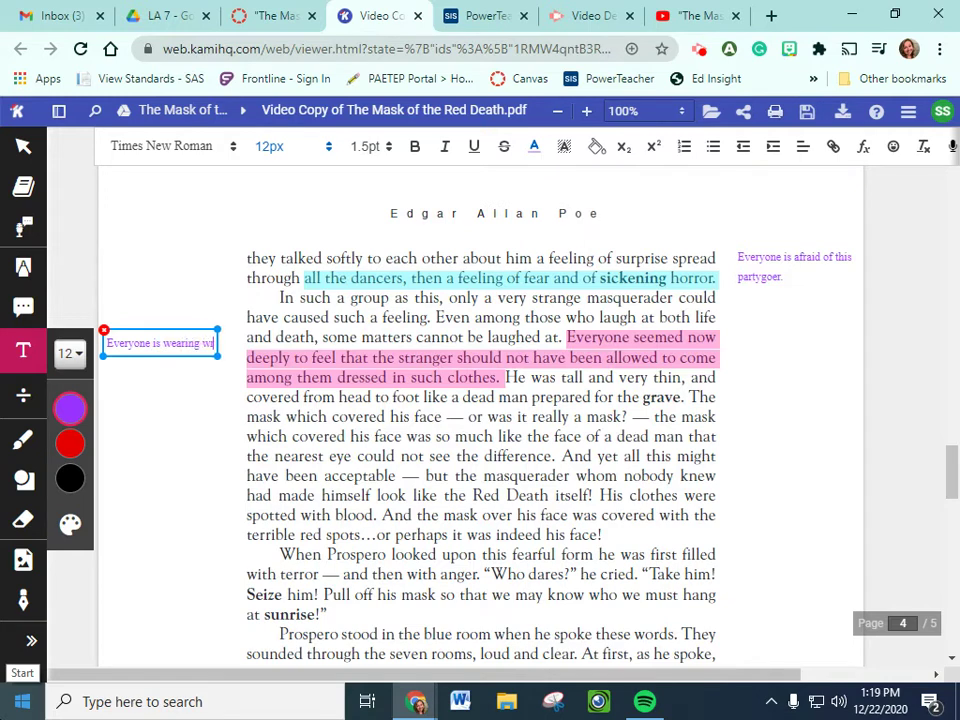
{"action": "key", "text": "BackSpace"}
{"action": "type", "text": "eird"}
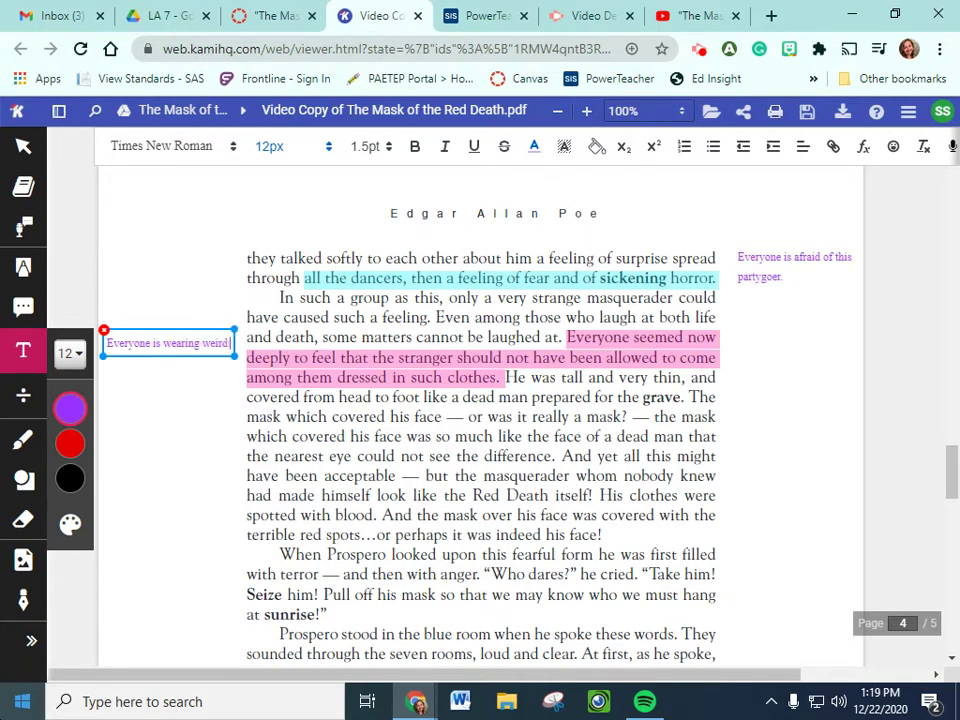
{"action": "type", "text": " costumes, su"}
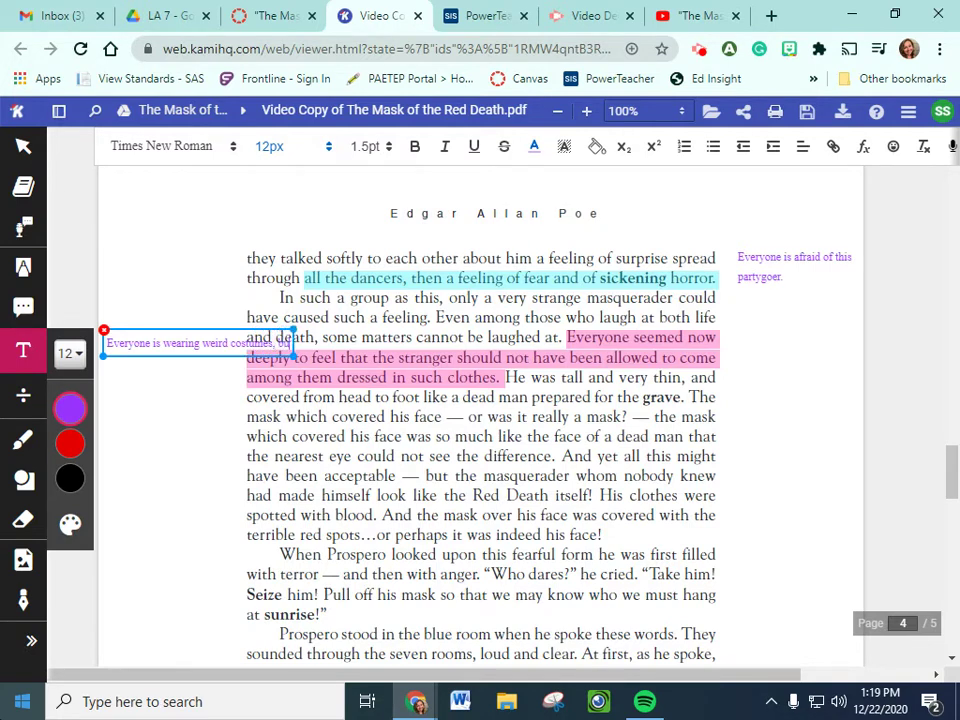
{"action": "key", "text": "BackSpace"}
{"action": "key", "text": "BackSpace"}
{"action": "type", "text": "but this"}
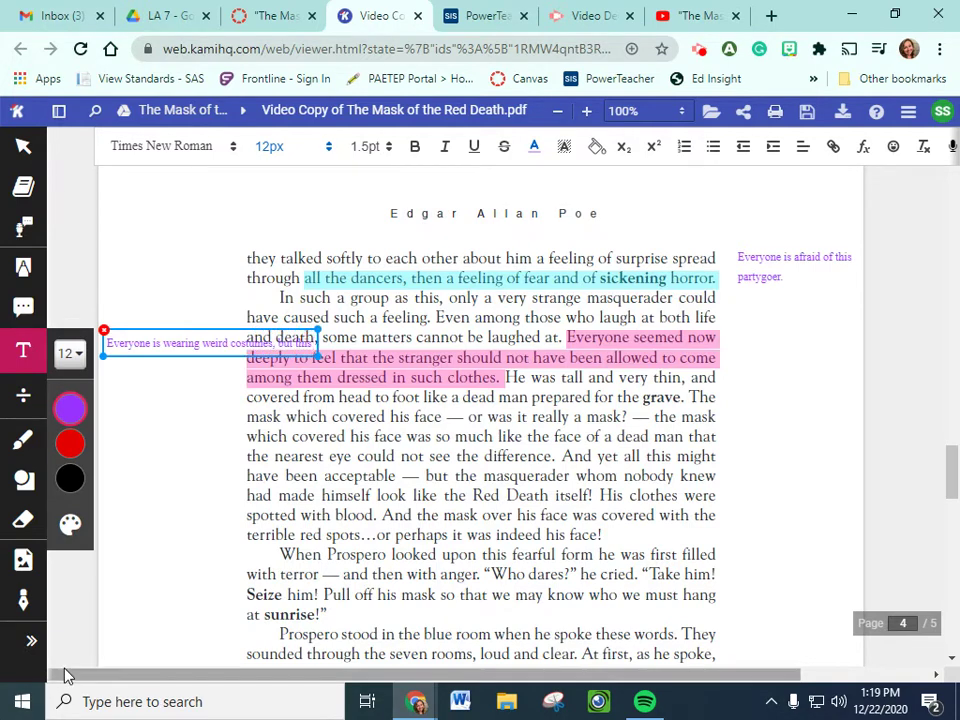
Narrow the costume note to fit the margin and complete it with "mans costume is viewed at to weird or scary.".
{"action": "left_click_drag", "start_coordinate": [315, 350], "coordinate": [247, 396]}
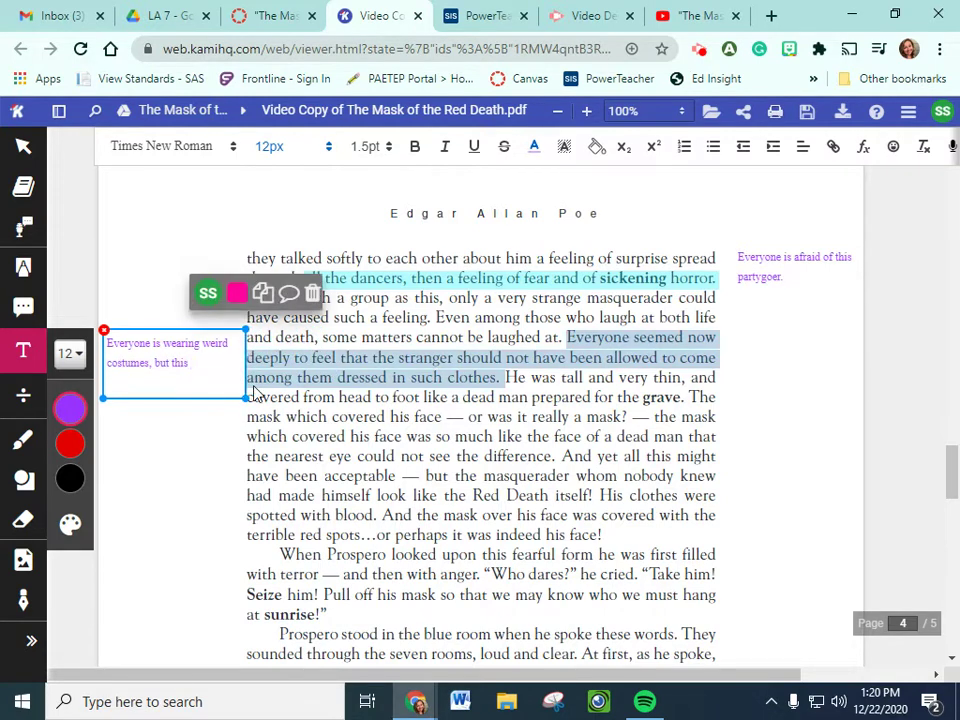
{"action": "type", "text": "mans costume is viewed at to weird or scarry."}
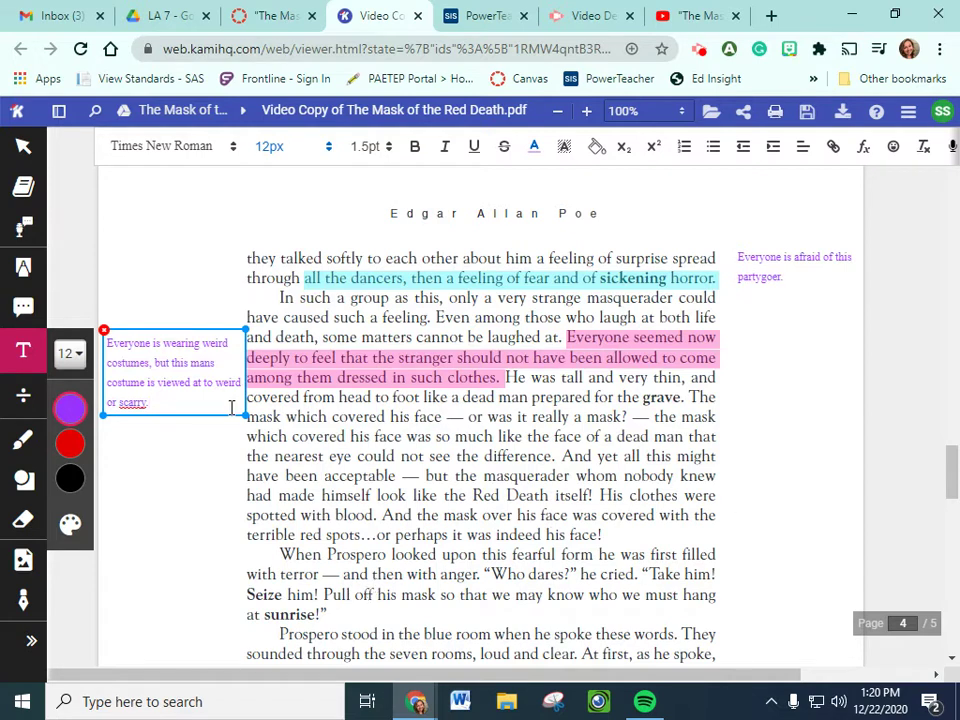
{"action": "right_click", "coordinate": [137, 405]}
{"action": "left_click", "coordinate": [176, 423]}
{"action": "left_click", "coordinate": [25, 347]}
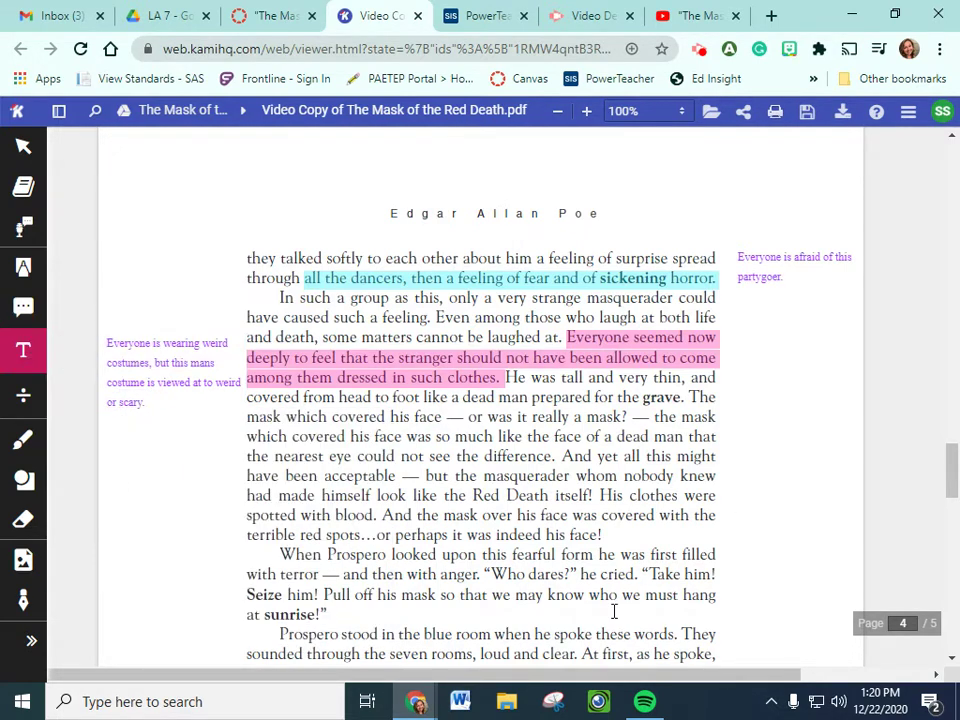
Highlight the paragraph on Prospero's terror and anger, from "When Prospero looked" to "sunrise!", and recolor the highlight light blue.
{"action": "scroll", "coordinate": [615, 615], "scroll_direction": "down", "scroll_amount": 2}
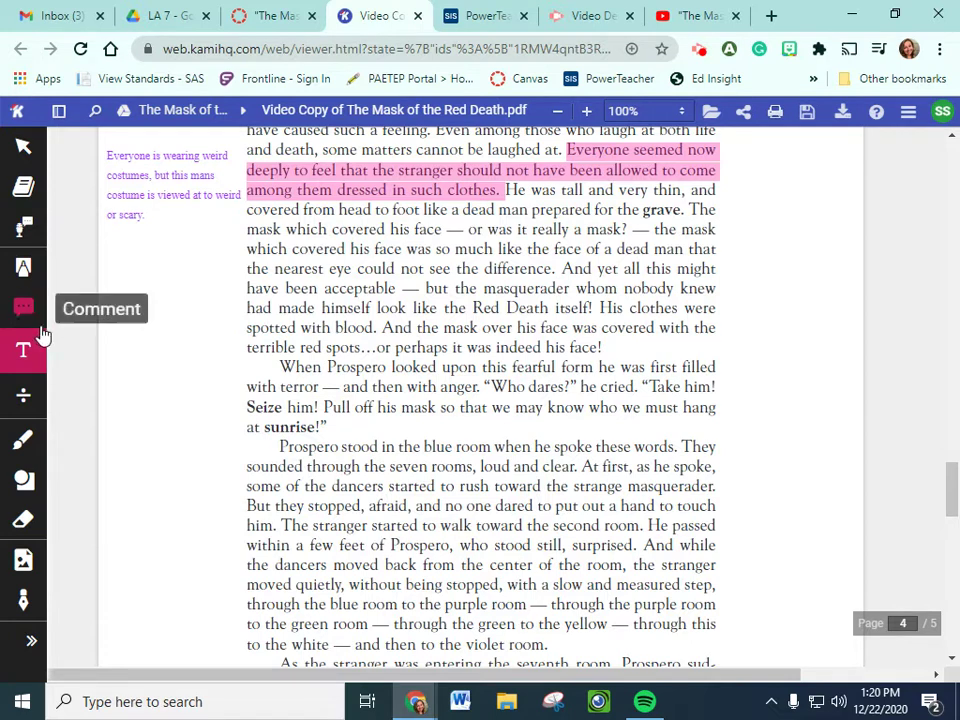
{"action": "left_click", "coordinate": [24, 268]}
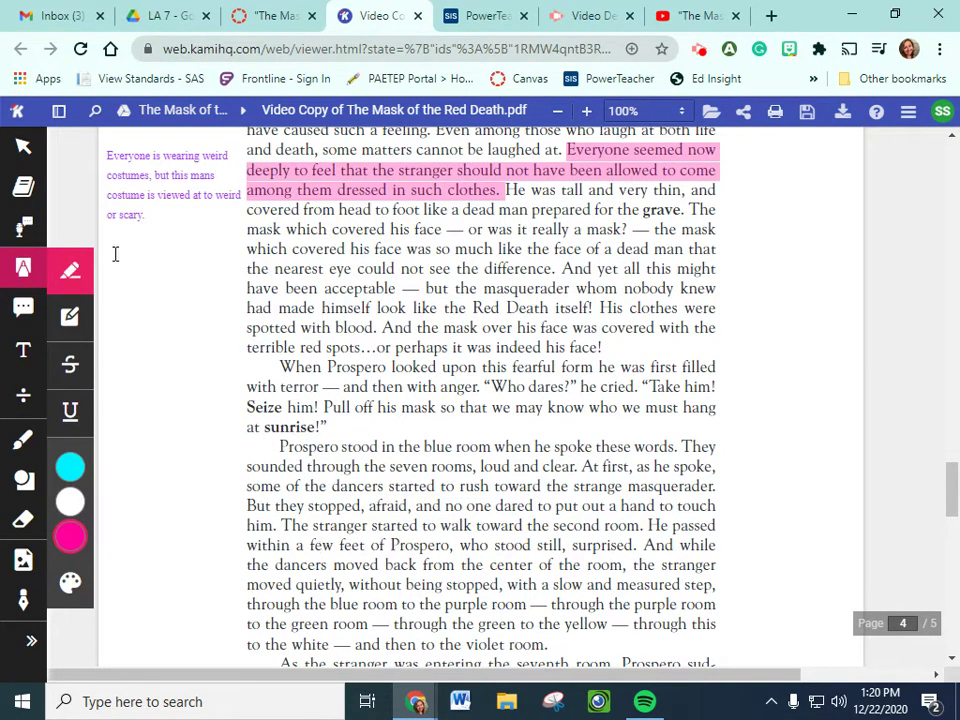
{"action": "left_click_drag", "start_coordinate": [358, 436], "coordinate": [281, 369]}
{"action": "left_click", "coordinate": [280, 381]}
{"action": "left_click", "coordinate": [325, 326]}
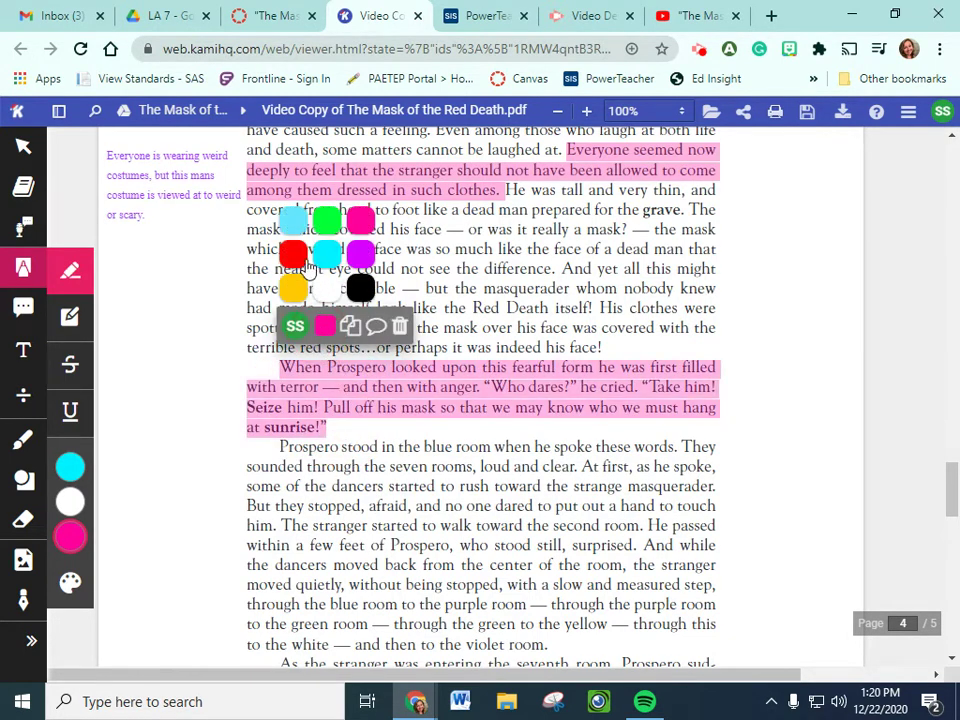
{"action": "left_click", "coordinate": [292, 232]}
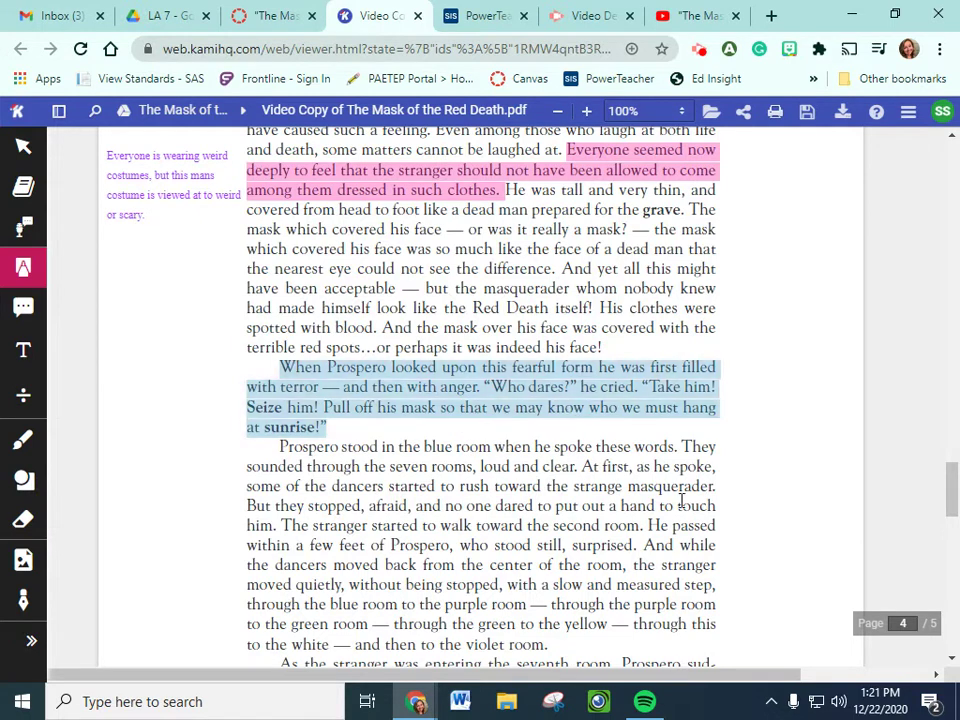
Highlight in pink the passage from "At first, as he spoke" to "put out a hand to touch him.".
{"action": "scroll", "coordinate": [624, 468], "scroll_direction": "down", "scroll_amount": 1}
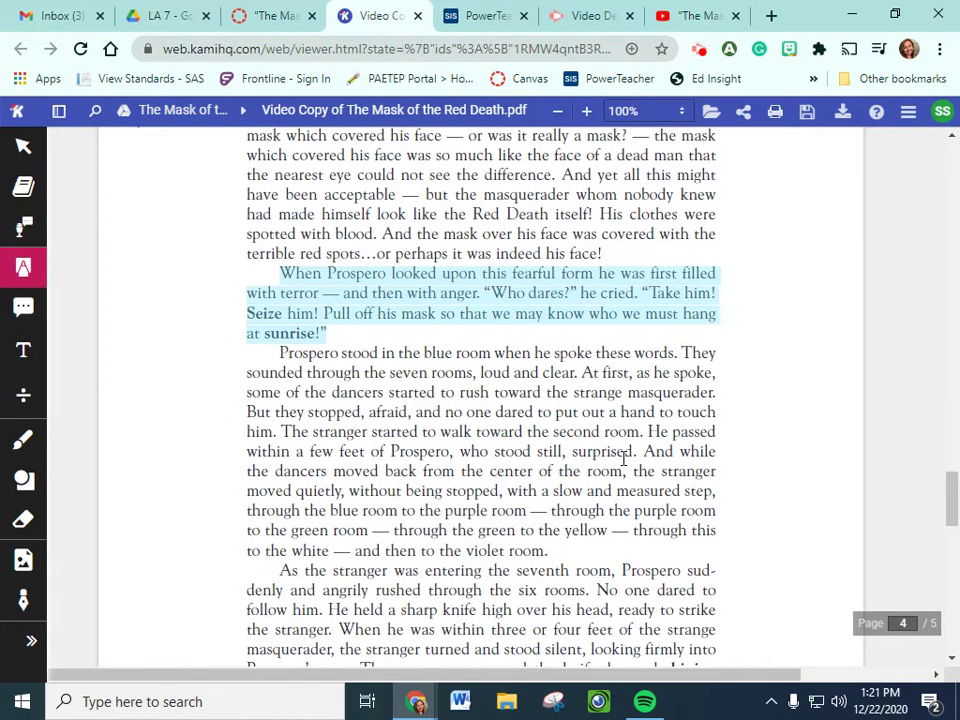
{"action": "scroll", "coordinate": [480, 355], "scroll_direction": "down", "scroll_amount": 1}
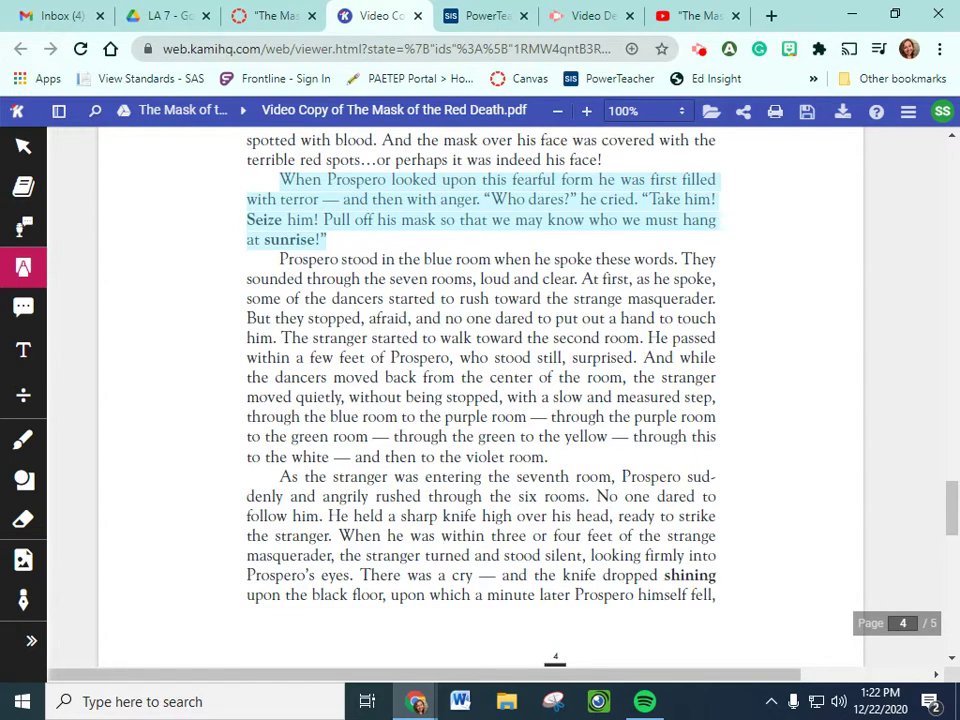
{"action": "mouse_move", "coordinate": [36, 279]}
{"action": "mouse_move", "coordinate": [82, 502]}
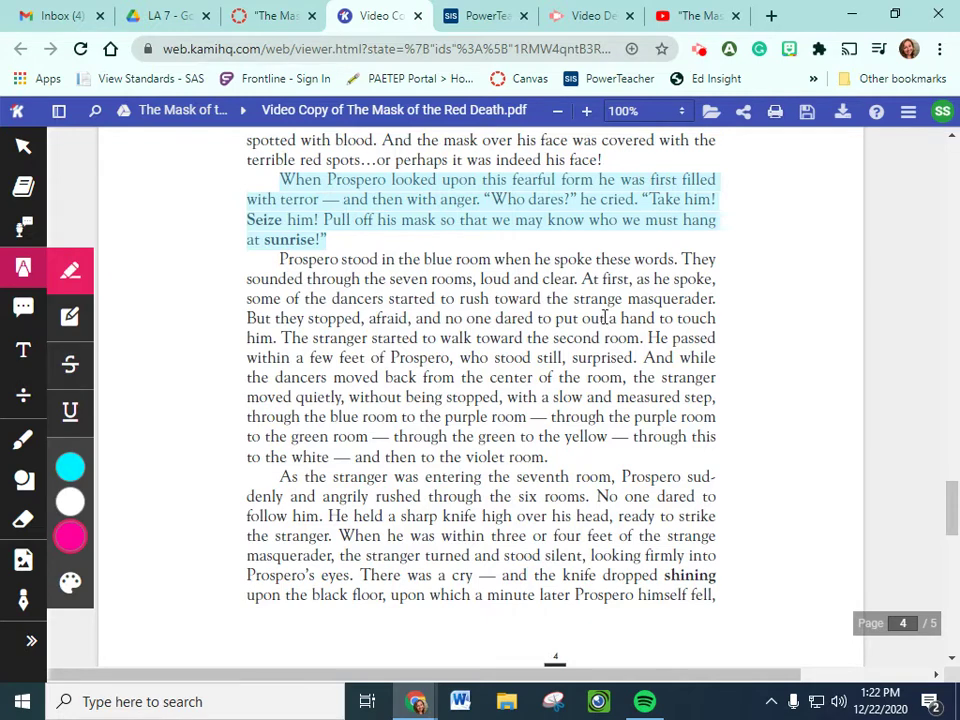
{"action": "left_click_drag", "start_coordinate": [583, 279], "coordinate": [277, 338]}
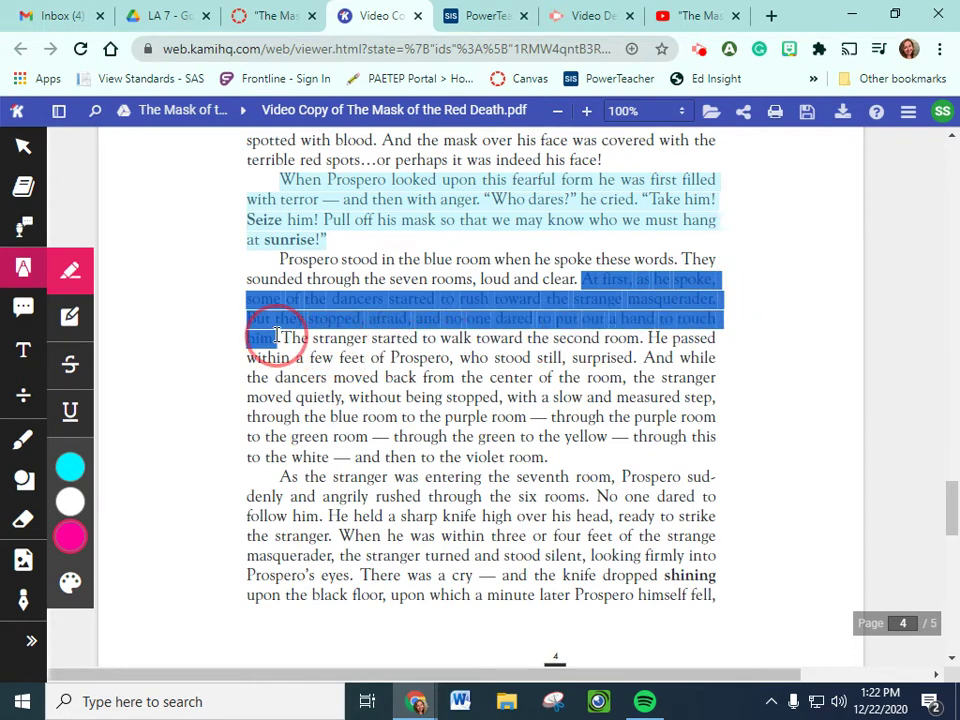
{"action": "left_click_drag", "start_coordinate": [277, 338], "coordinate": [277, 338]}
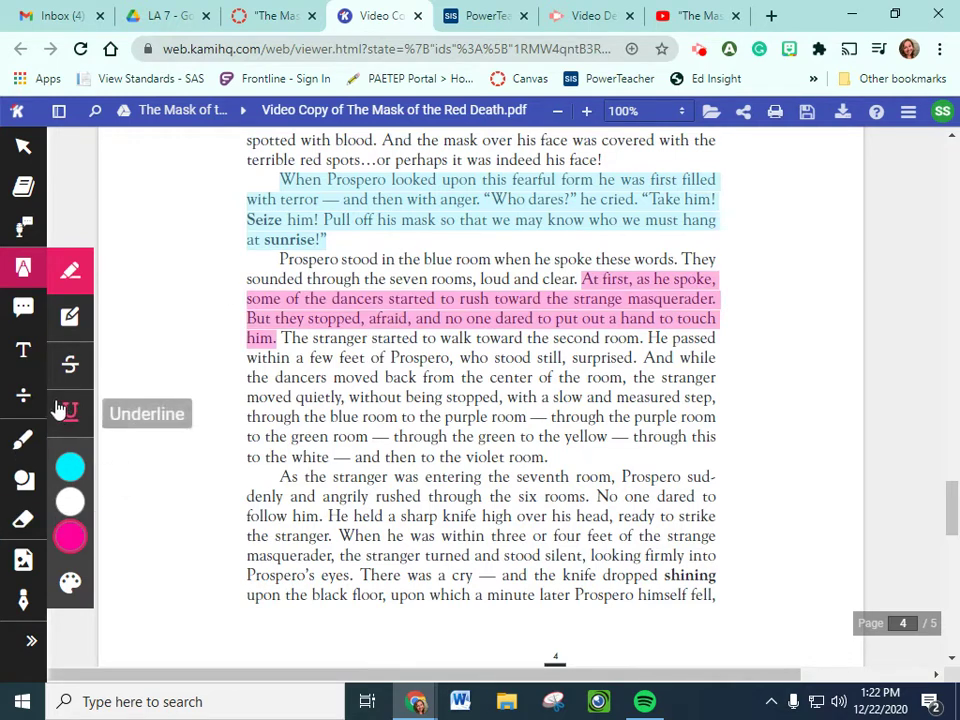
Start a purple note in the margin beside the highlight about the dancers stopping, afraid, reading "You would expect these people".
{"action": "left_click", "coordinate": [24, 350]}
{"action": "left_click", "coordinate": [111, 298]}
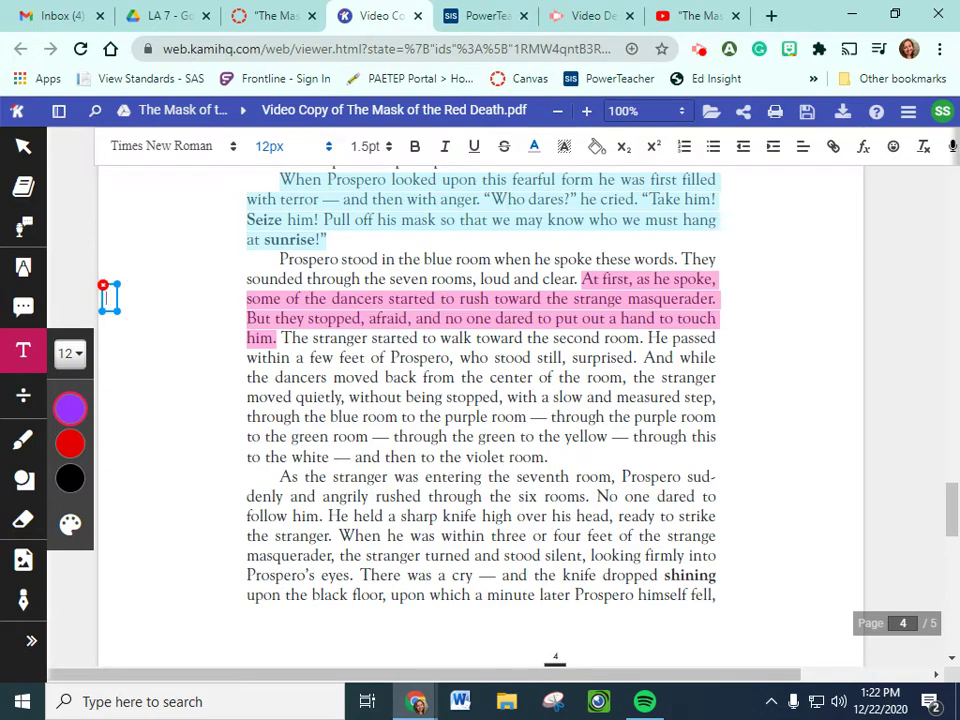
{"action": "type", "text": "You would ev"}
{"action": "key", "text": "BackSpace"}
{"action": "type", "text": "xpe"}
{"action": "key", "text": "BackSpace"}
{"action": "key", "text": "BackSpace"}
{"action": "type", "text": "pedt"}
{"action": "type", "text": " th"}
{"action": "type", "text": "ese peopl"}
{"action": "type", "text": "e"}
Narrow the dancers note to fit the margin and complete it with "to follow the orders of their leader. But they are too afraid".
{"action": "left_click_drag", "start_coordinate": [250, 313], "coordinate": [242, 313]}
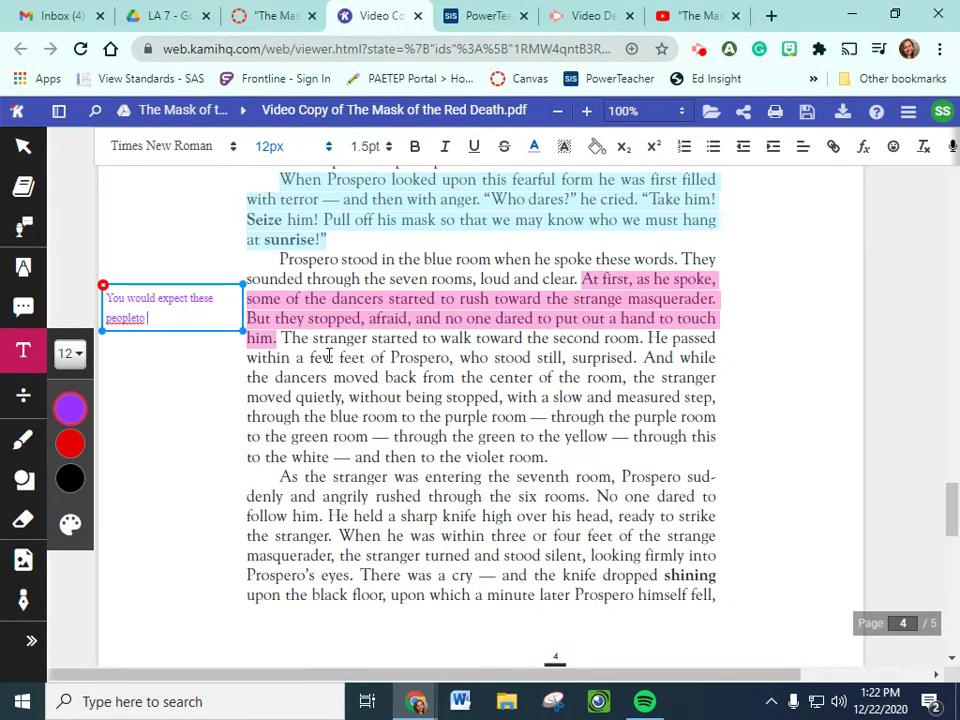
{"action": "type", "text": "to follow the o"}
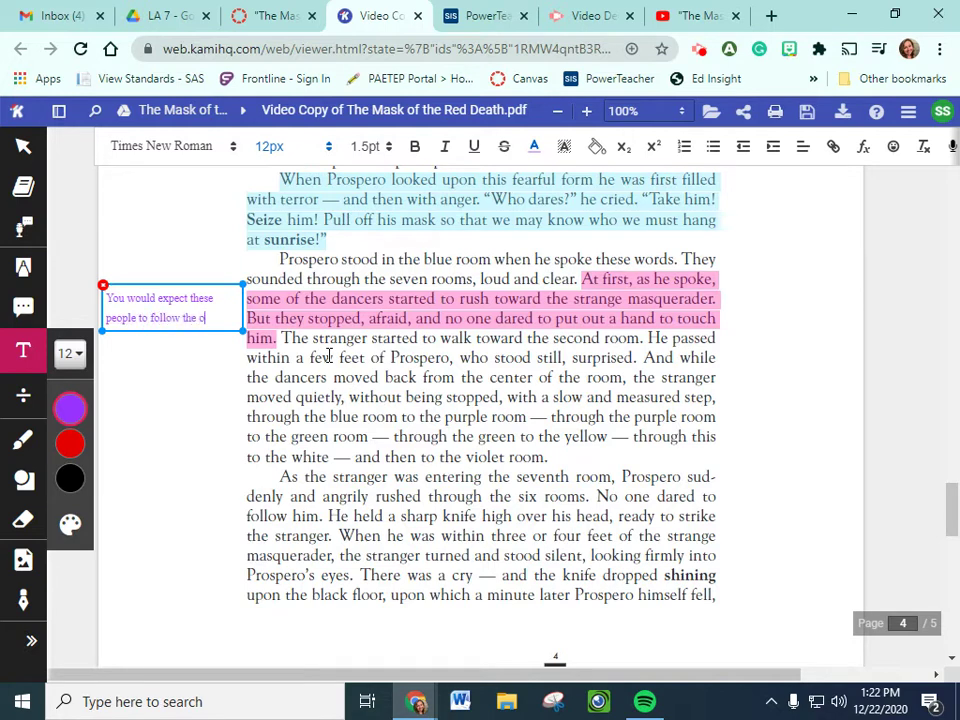
{"action": "type", "text": "rders of th"}
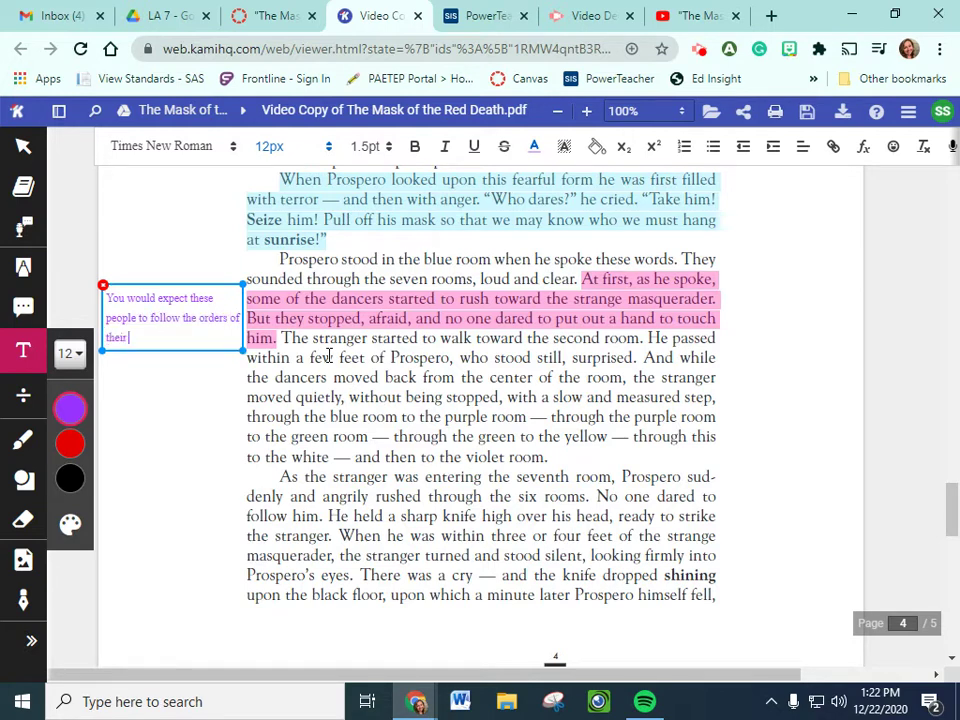
{"action": "type", "text": "eir leader. But they are too aft"}
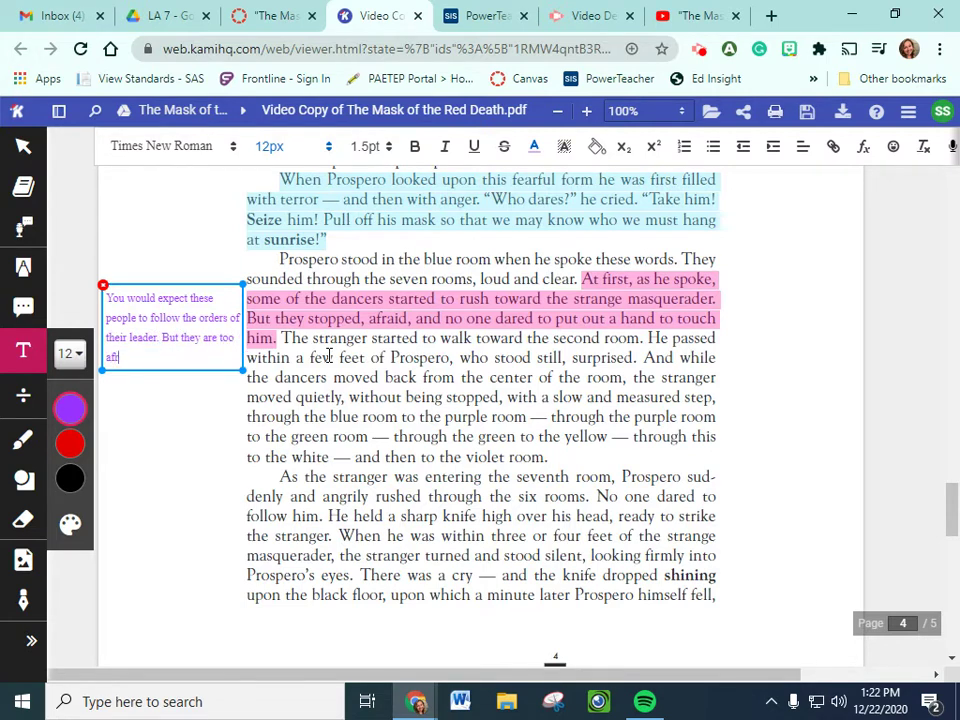
{"action": "key", "text": "BackSpace"}
{"action": "type", "text": "raid"}
{"action": "key", "text": "Return"}
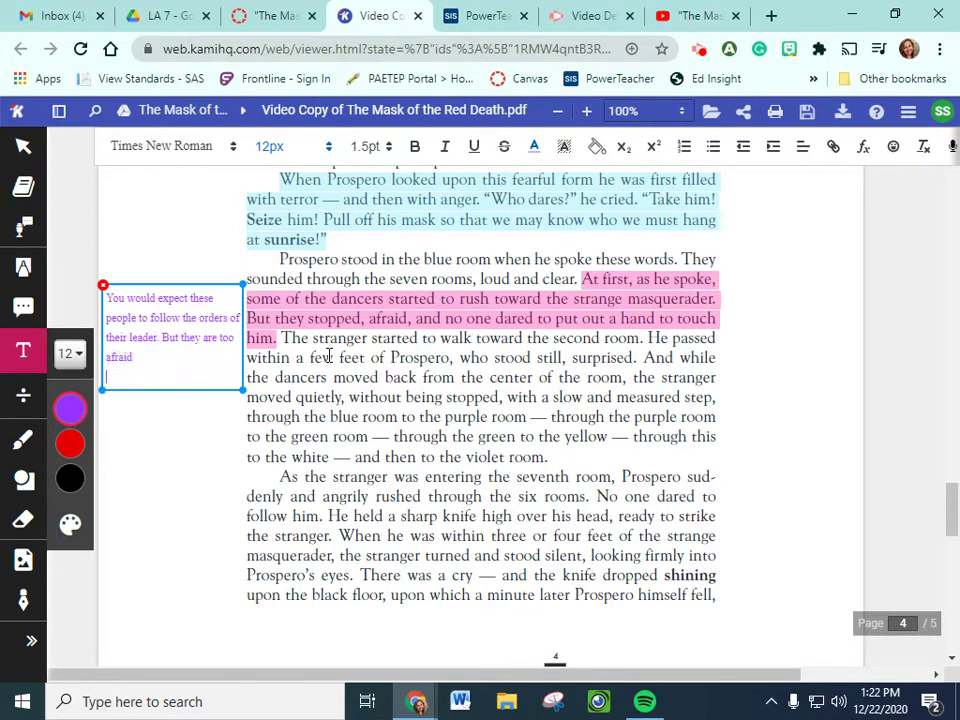
{"action": "left_click", "coordinate": [926, 381]}
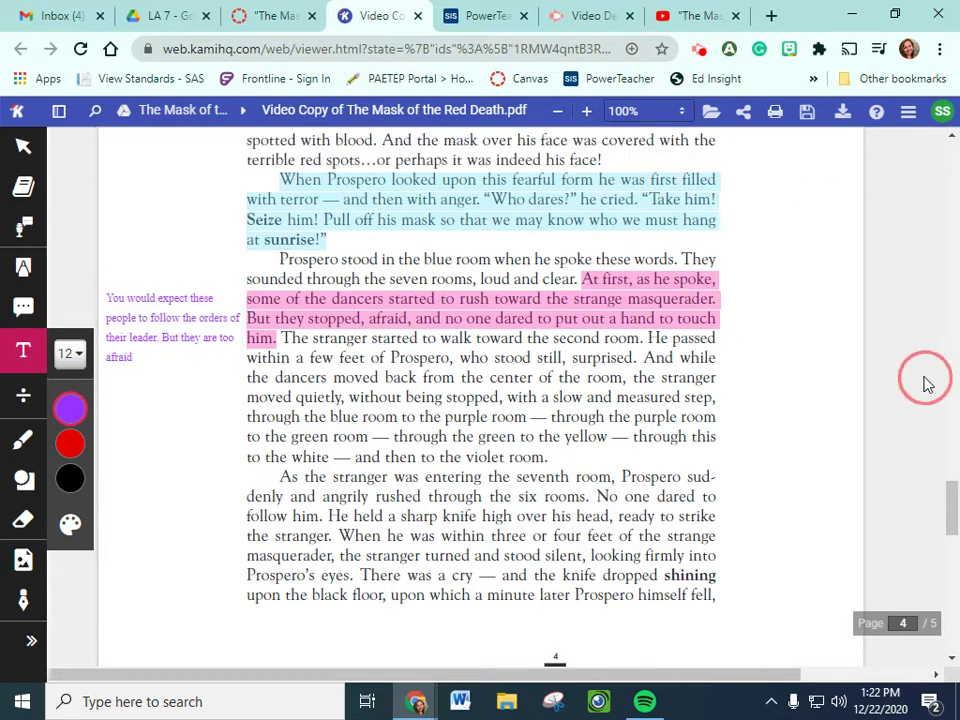
Read on to the end of the story and underline "Prospero suddenly and angrily rushed through the six rooms." in red on page 4.
{"action": "scroll", "coordinate": [855, 414], "scroll_direction": "down", "scroll_amount": 1}
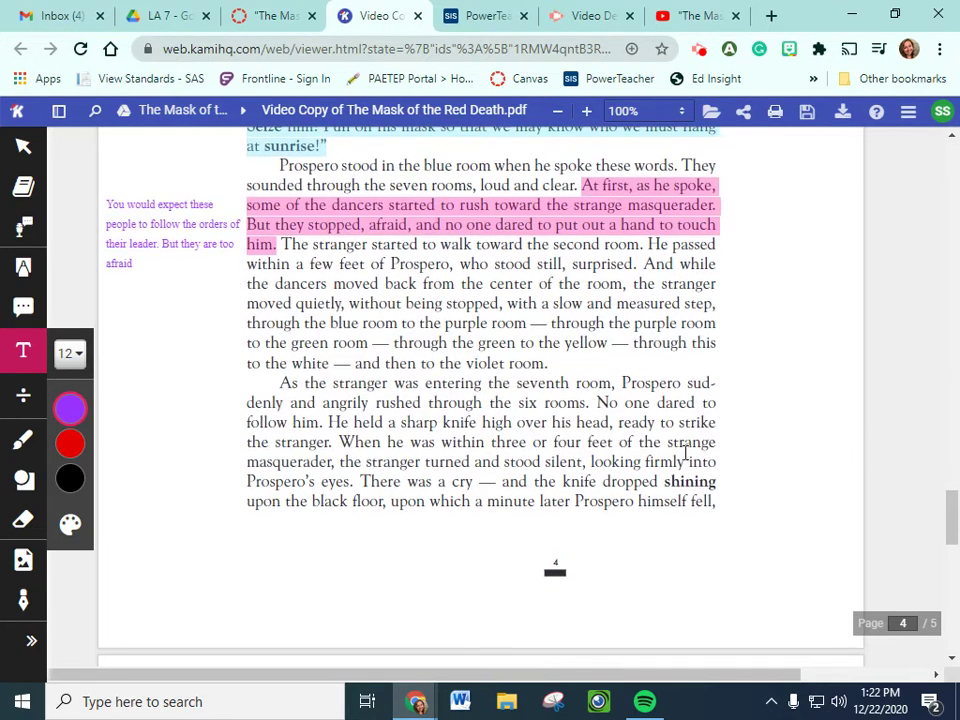
{"action": "scroll", "coordinate": [680, 455], "scroll_direction": "down", "scroll_amount": 1}
{"action": "scroll", "coordinate": [700, 440], "scroll_direction": "up", "scroll_amount": 1}
{"action": "scroll", "coordinate": [302, 579], "scroll_direction": "down", "scroll_amount": 4}
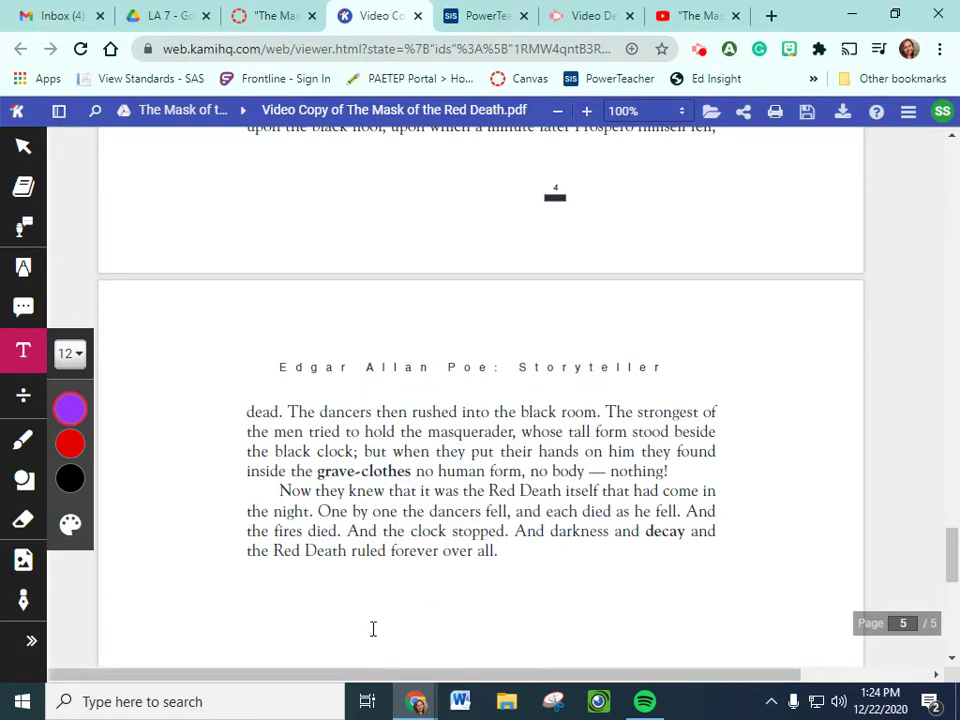
{"action": "scroll", "coordinate": [694, 490], "scroll_direction": "up", "scroll_amount": 3}
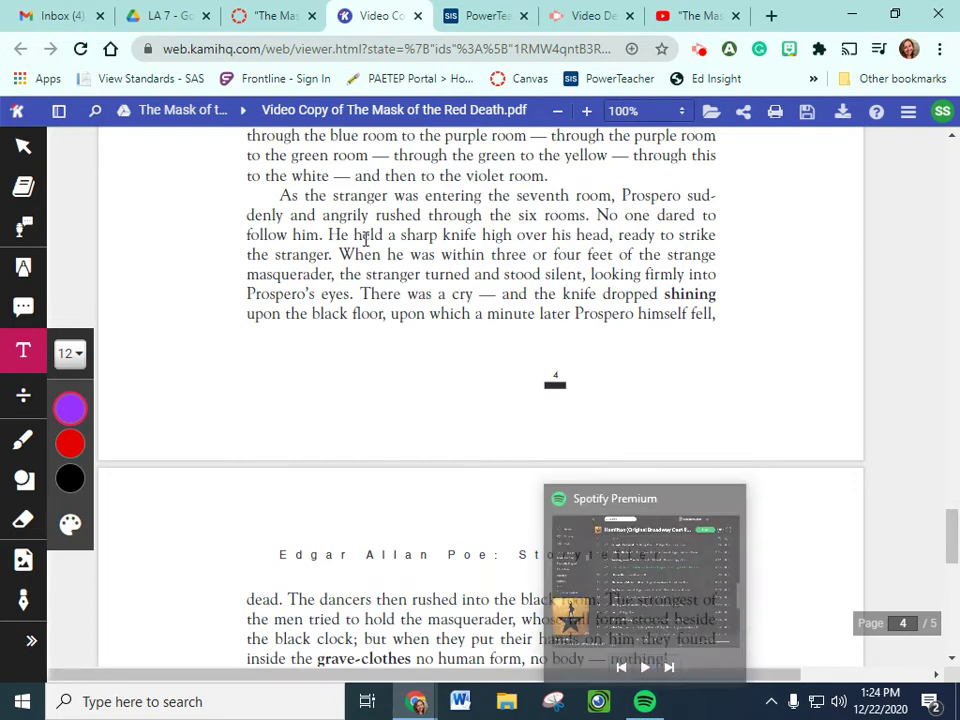
{"action": "scroll", "coordinate": [414, 452], "scroll_direction": "down", "scroll_amount": 2}
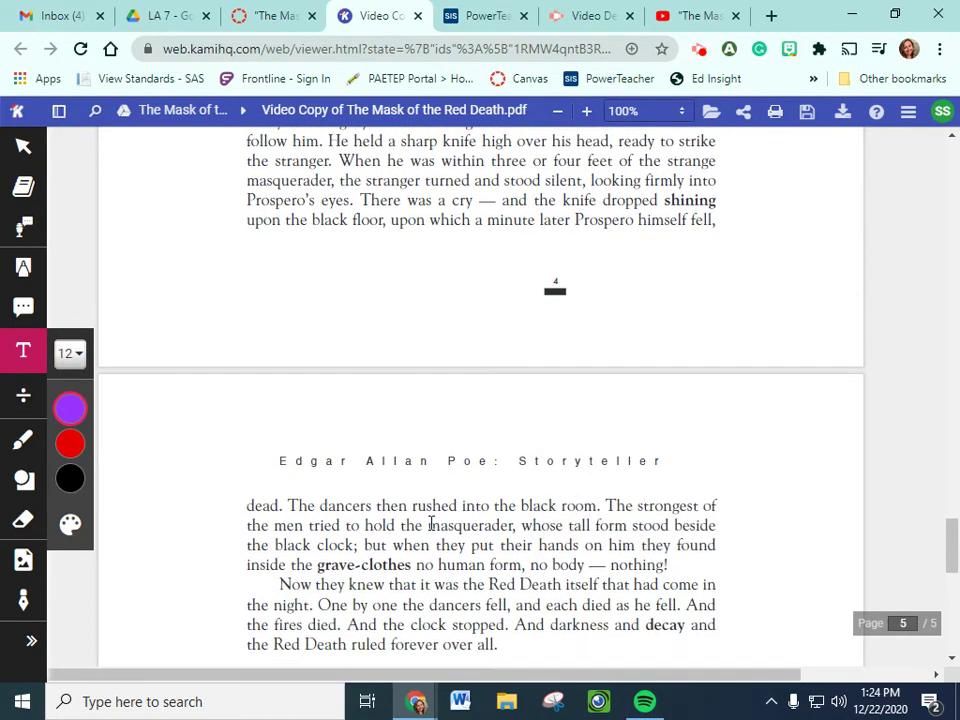
{"action": "scroll", "coordinate": [432, 522], "scroll_direction": "up", "scroll_amount": 2}
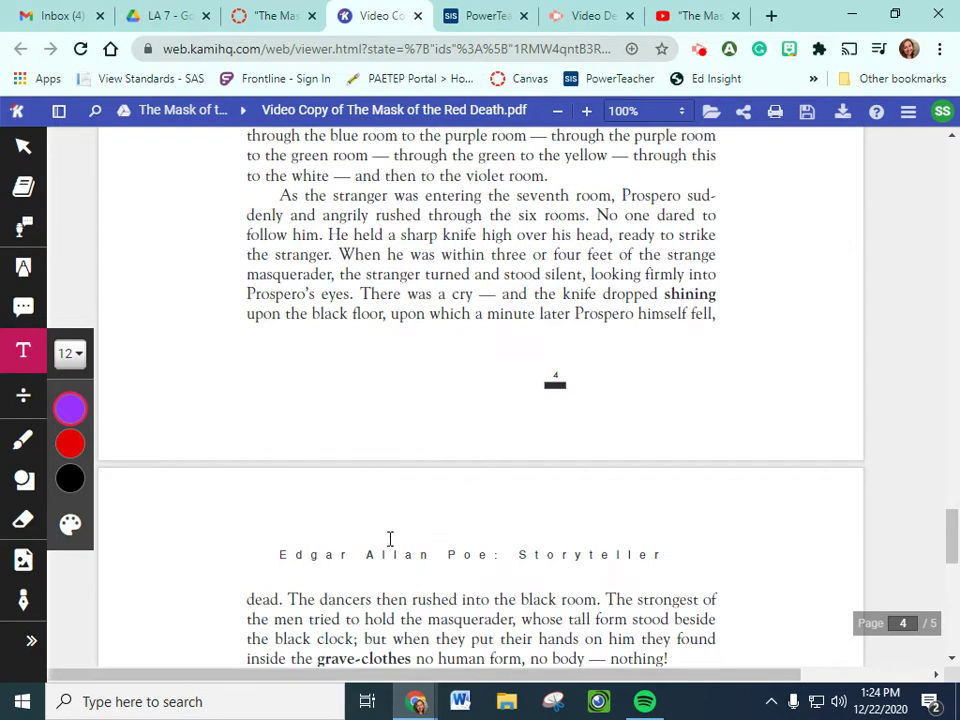
{"action": "left_click", "coordinate": [24, 280]}
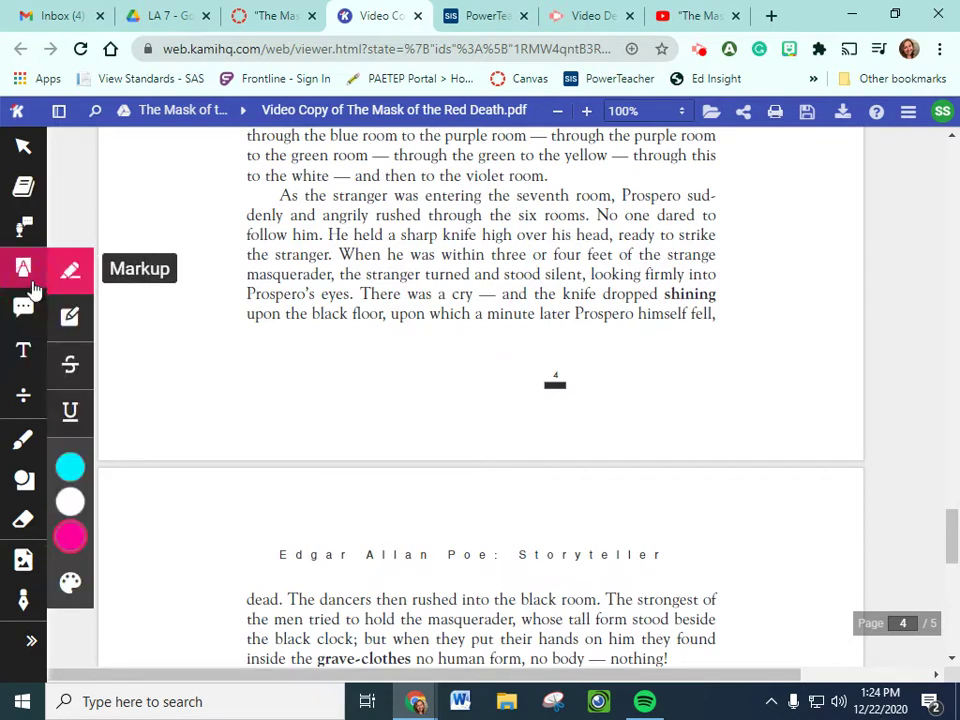
{"action": "left_click", "coordinate": [70, 411]}
{"action": "mouse_move", "coordinate": [88, 497]}
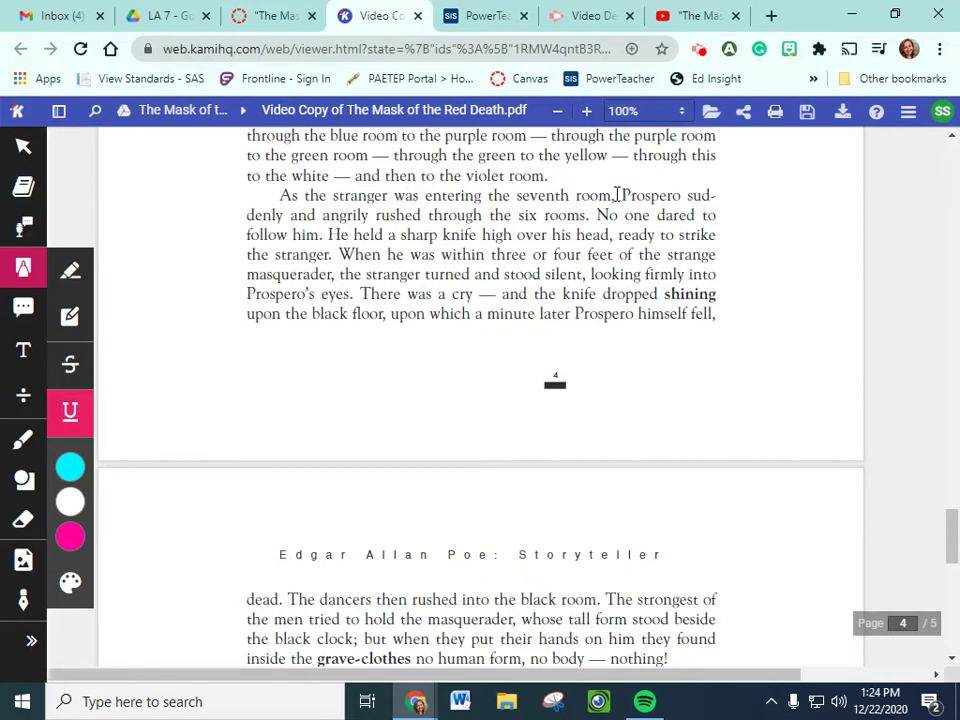
{"action": "left_click_drag", "start_coordinate": [621, 195], "coordinate": [588, 215]}
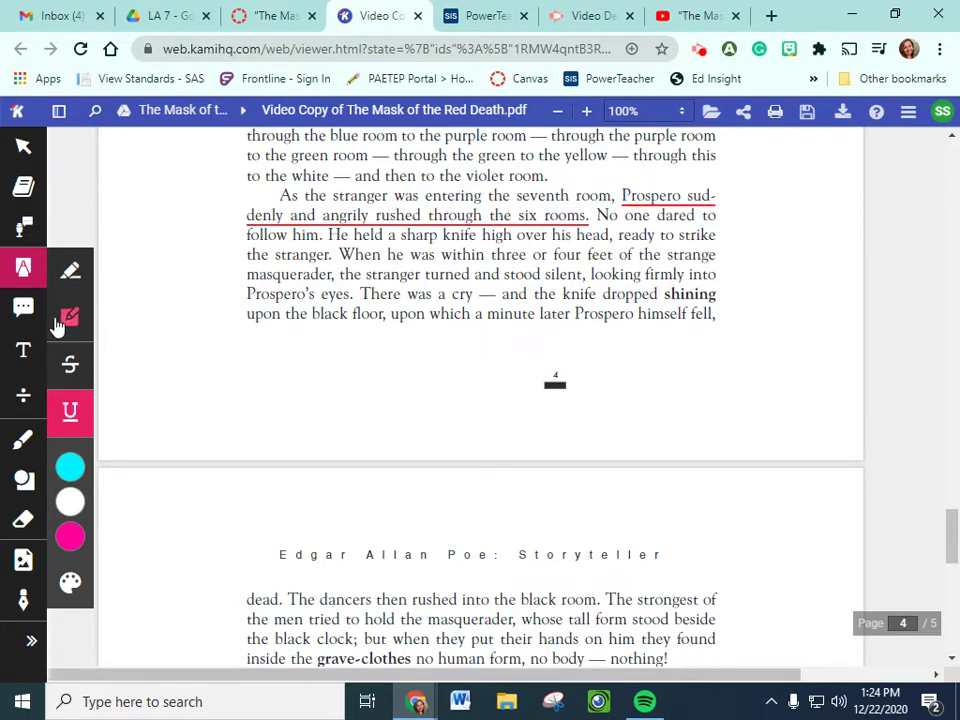
Add a comment beside the underlined Prospero sentence reading "Direct characterization - angry".
{"action": "left_click", "coordinate": [23, 306]}
{"action": "left_click", "coordinate": [736, 199]}
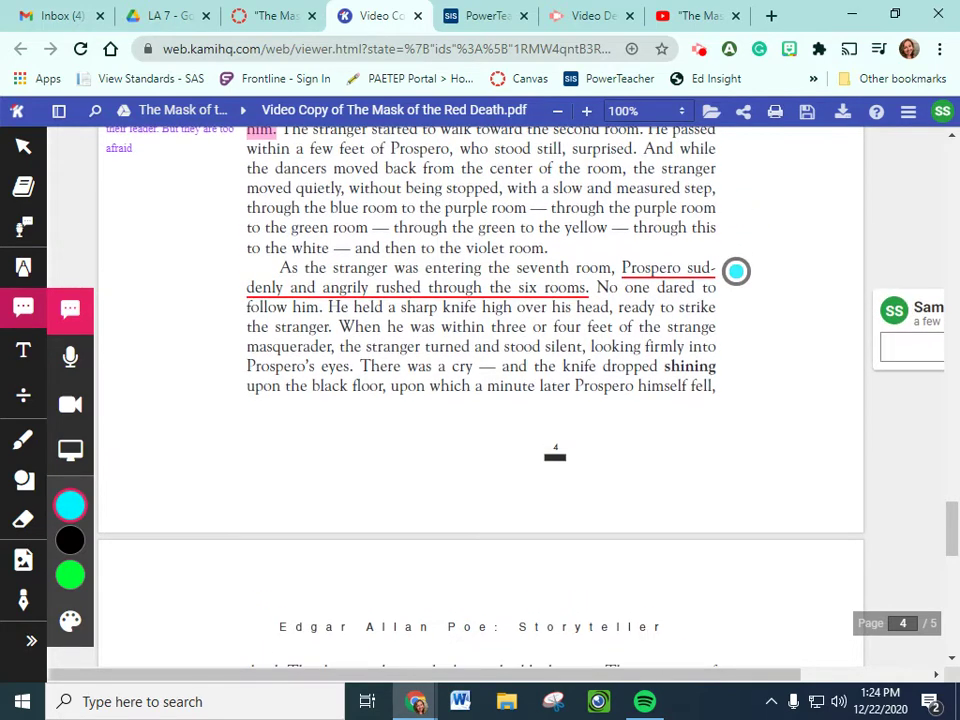
{"action": "type", "text": "Direct characteri"}
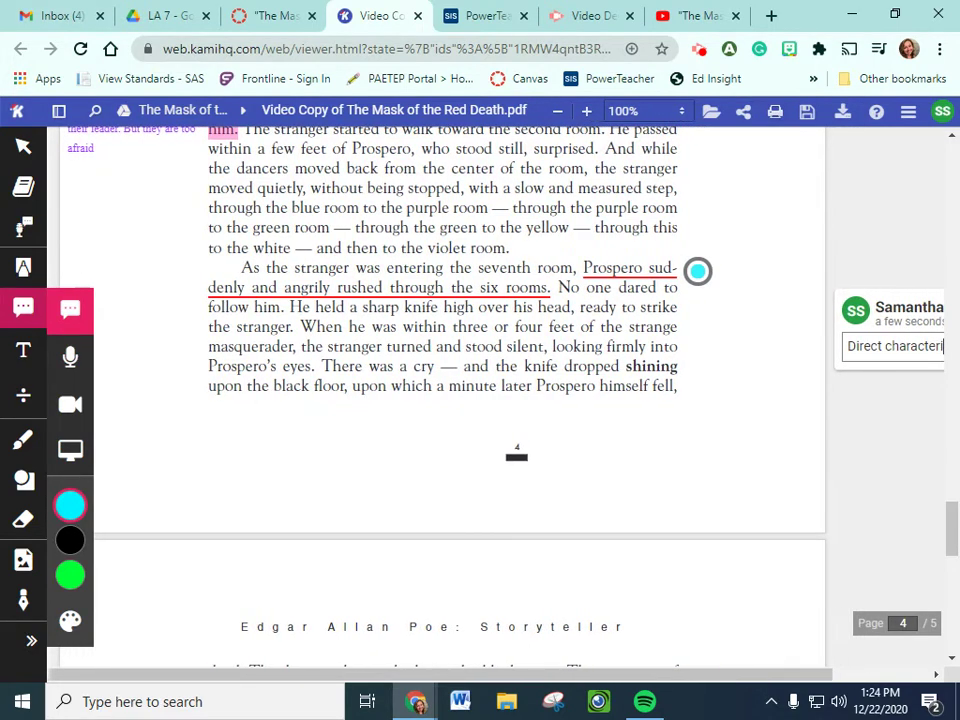
{"action": "type", "text": "zation - "}
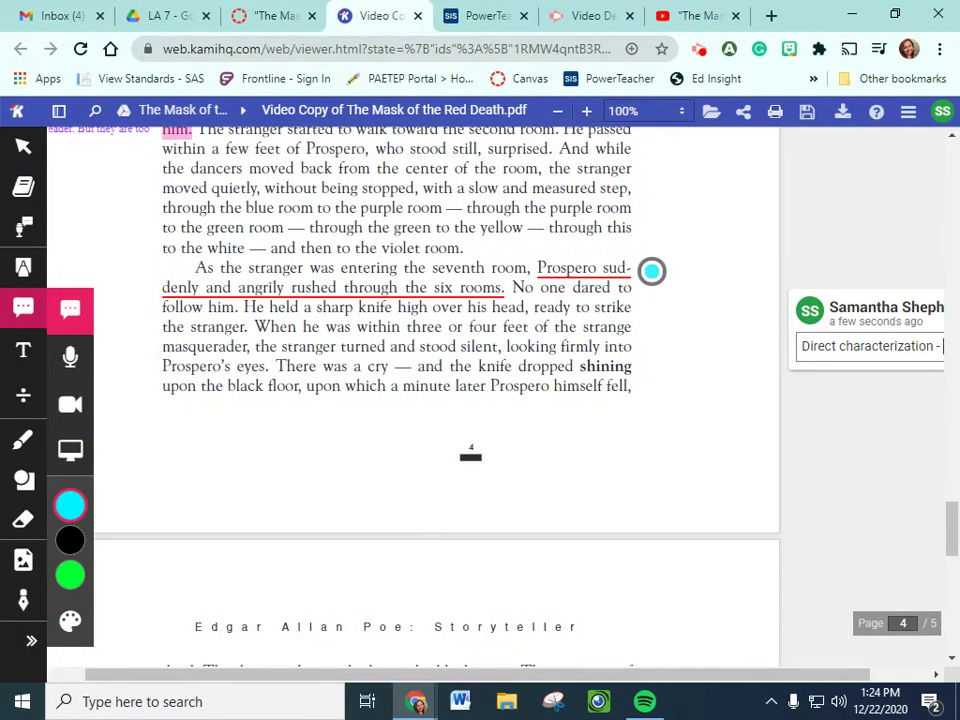
{"action": "type", "text": "a"}
{"action": "type", "text": "ngry"}
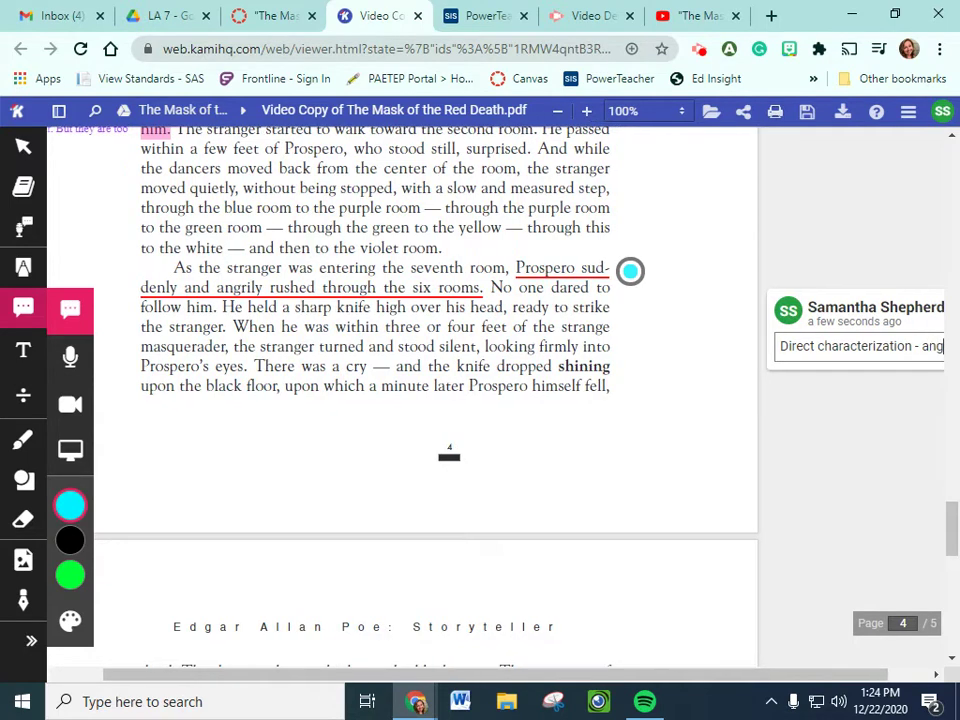
{"action": "left_click", "coordinate": [806, 529]}
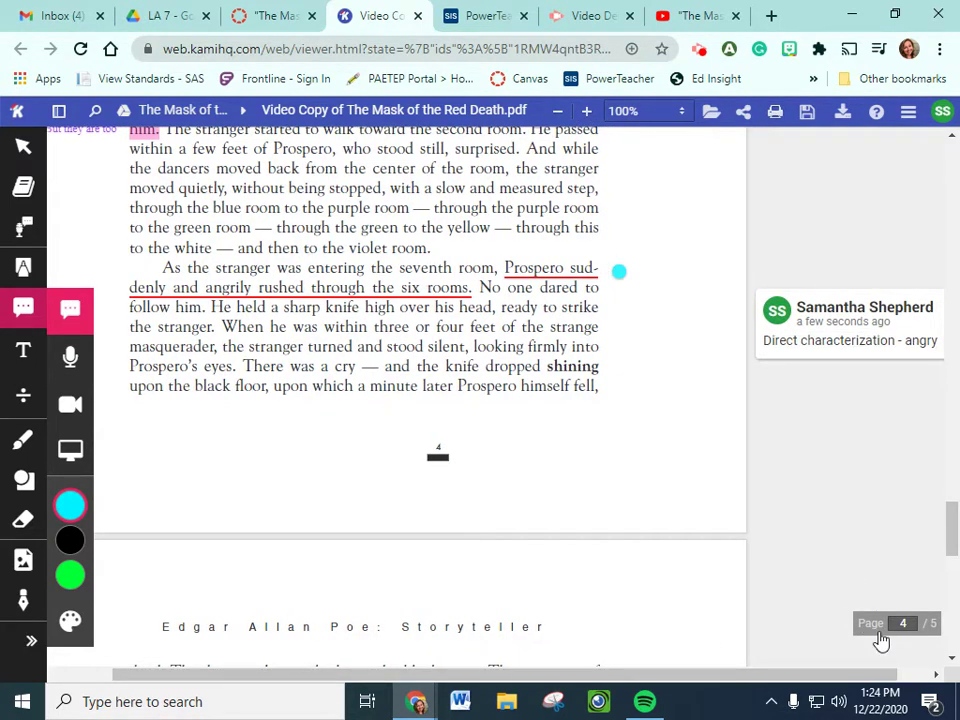
{"action": "left_click", "coordinate": [26, 270]}
{"action": "left_click", "coordinate": [70, 472]}
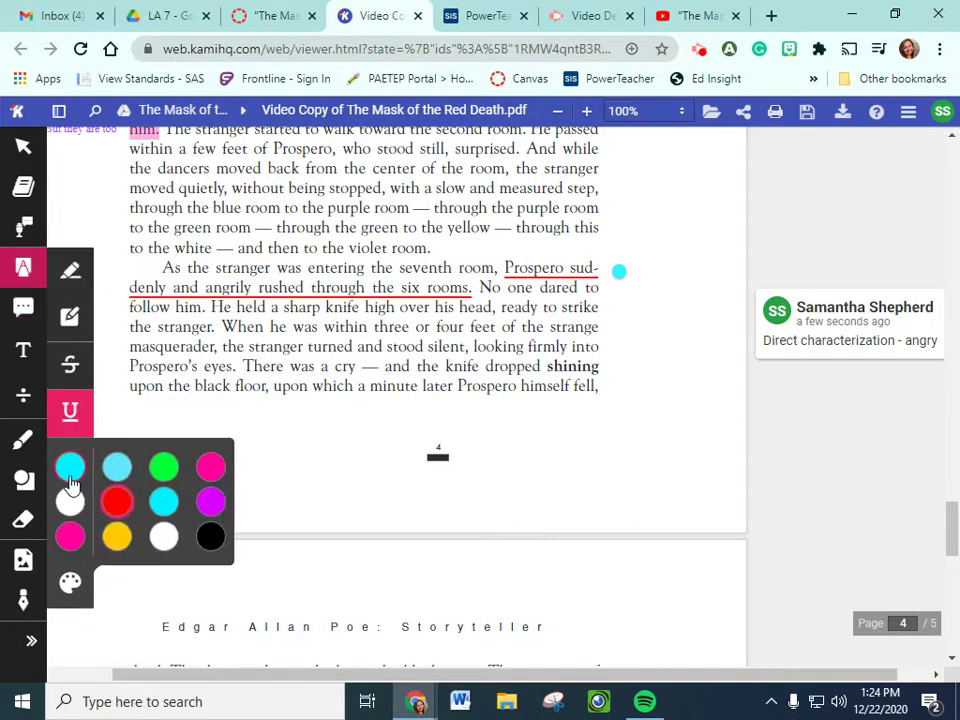
{"action": "left_click", "coordinate": [70, 475]}
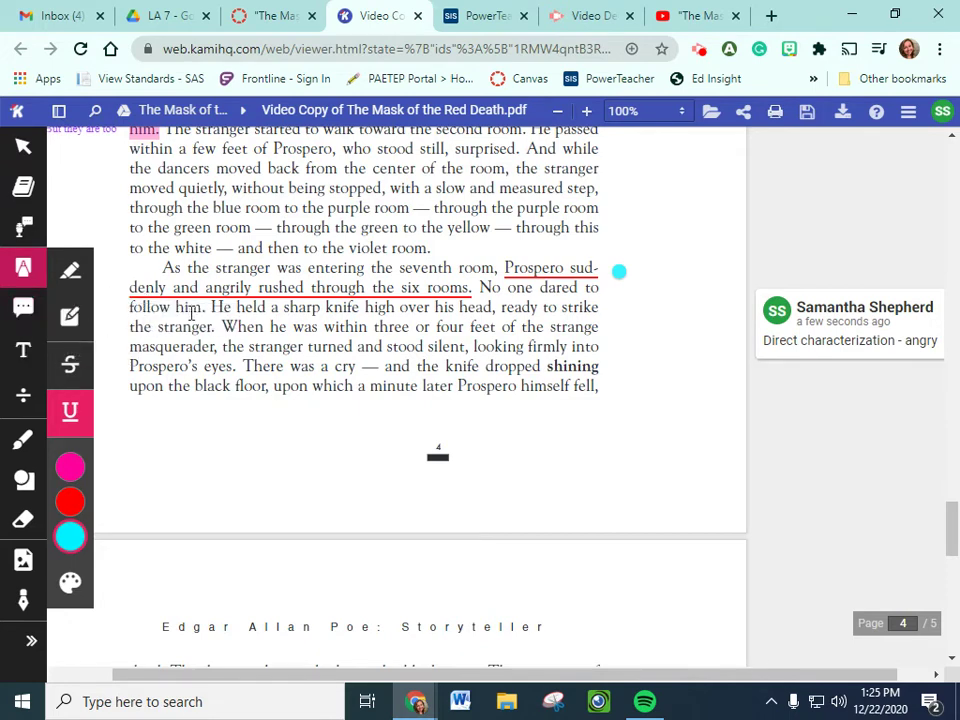
{"action": "left_click_drag", "start_coordinate": [212, 307], "coordinate": [645, 403]}
{"action": "scroll", "coordinate": [596, 439], "scroll_direction": "down", "scroll_amount": 2}
{"action": "scroll", "coordinate": [588, 446], "scroll_direction": "up", "scroll_amount": 1}
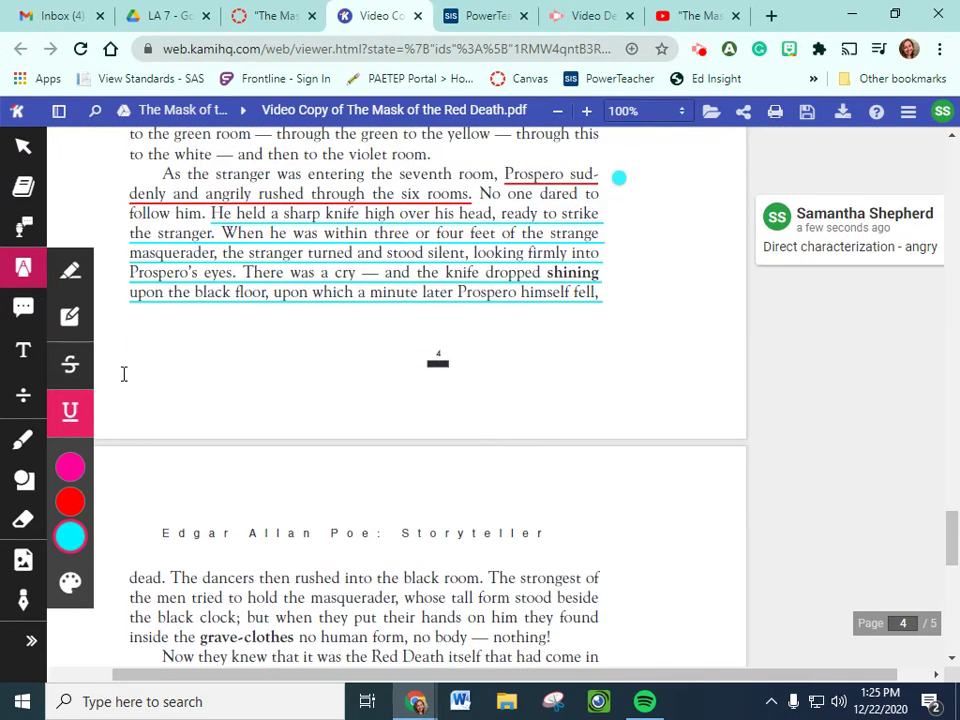
{"action": "left_click", "coordinate": [343, 222]}
{"action": "left_click", "coordinate": [358, 198]}
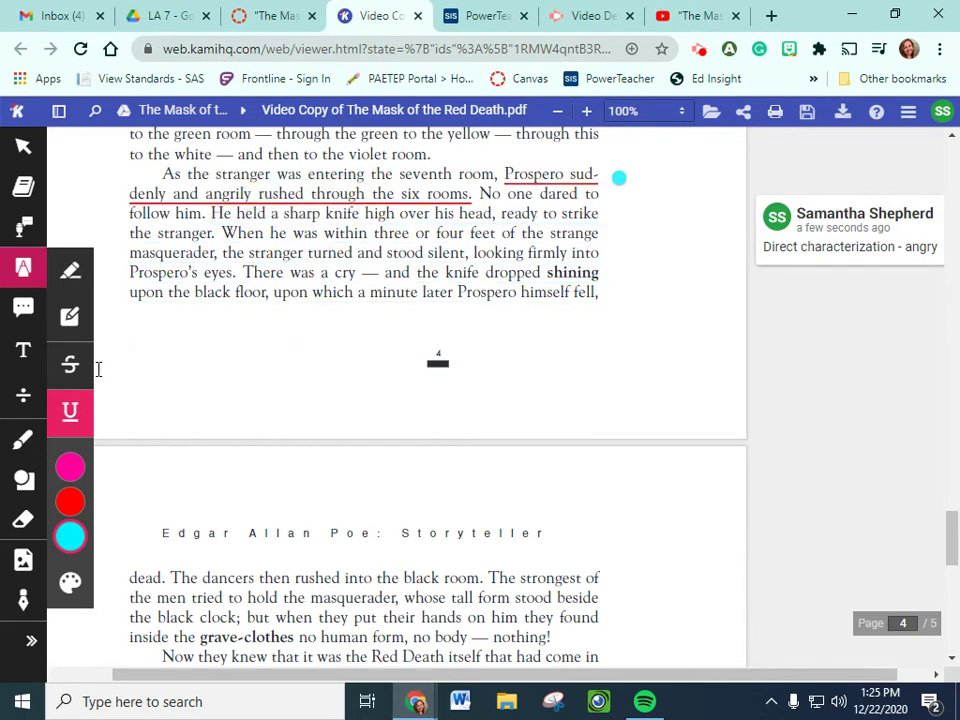
Highlight the passage from "He held a sharp knife" through "dead." on page 5, recoloring the "dead." highlight cyan.
{"action": "left_click", "coordinate": [70, 270]}
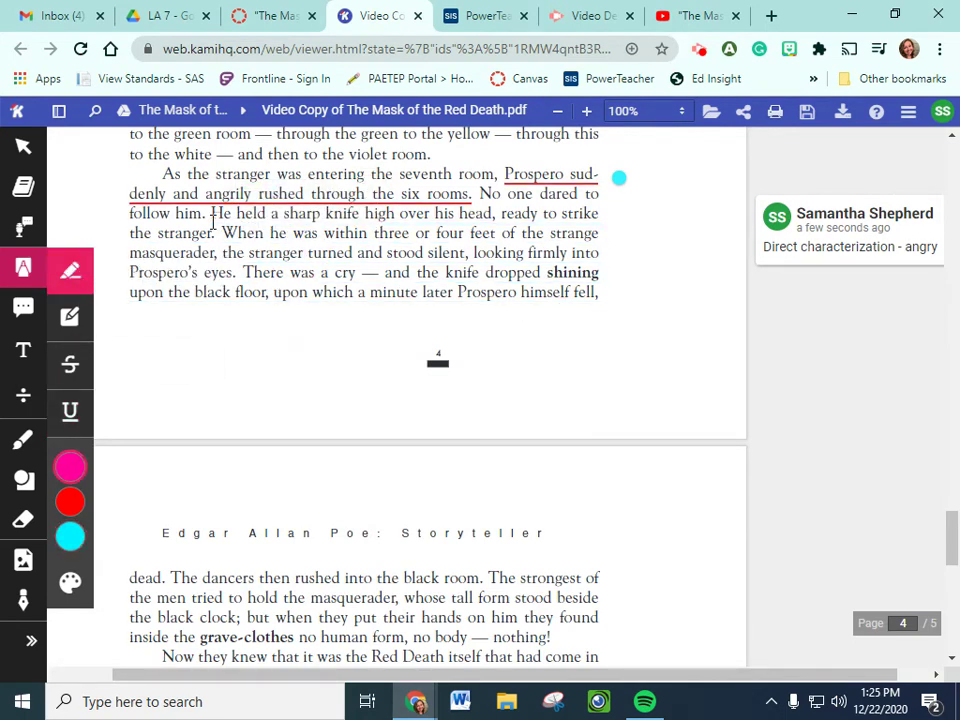
{"action": "mouse_move", "coordinate": [212, 214]}
{"action": "left_mouse_down"}
{"action": "mouse_move", "coordinate": [560, 317]}
{"action": "mouse_move", "coordinate": [624, 315]}
{"action": "left_mouse_up"}
{"action": "left_click_drag", "start_coordinate": [168, 577], "coordinate": [136, 572]}
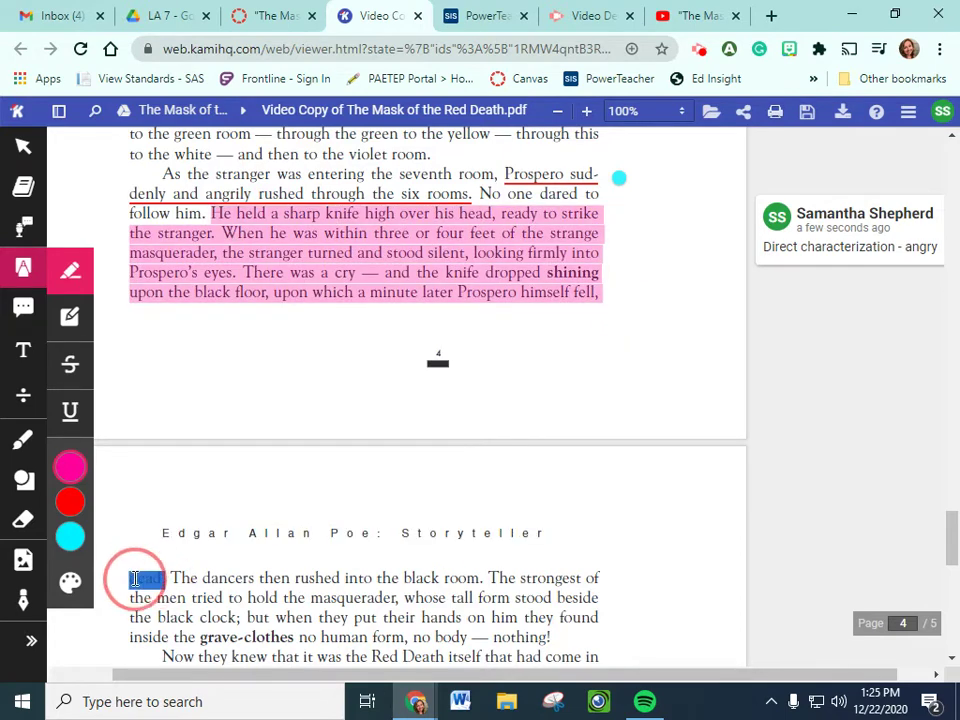
{"action": "left_click", "coordinate": [155, 582]}
{"action": "left_click", "coordinate": [137, 525]}
{"action": "left_click", "coordinate": [137, 456]}
Recolor the highlight on the sharp knife passage at the end of page 4 cyan.
{"action": "left_click", "coordinate": [228, 233]}
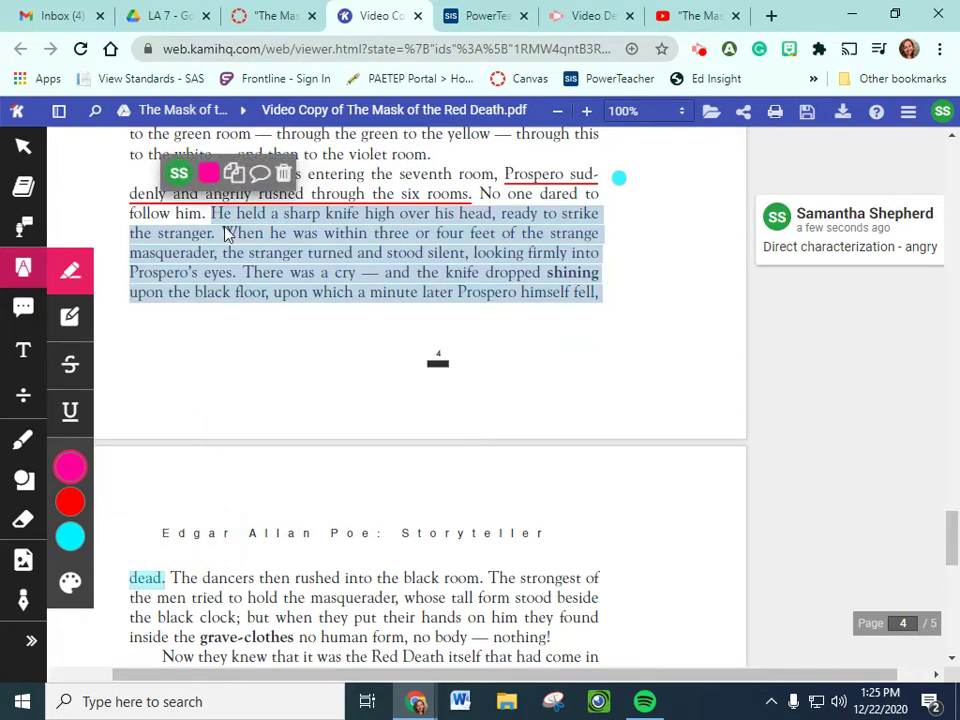
{"action": "left_click", "coordinate": [208, 173]}
{"action": "left_click", "coordinate": [521, 405]}
{"action": "left_click", "coordinate": [238, 237]}
{"action": "left_click", "coordinate": [240, 250]}
{"action": "left_click", "coordinate": [223, 189]}
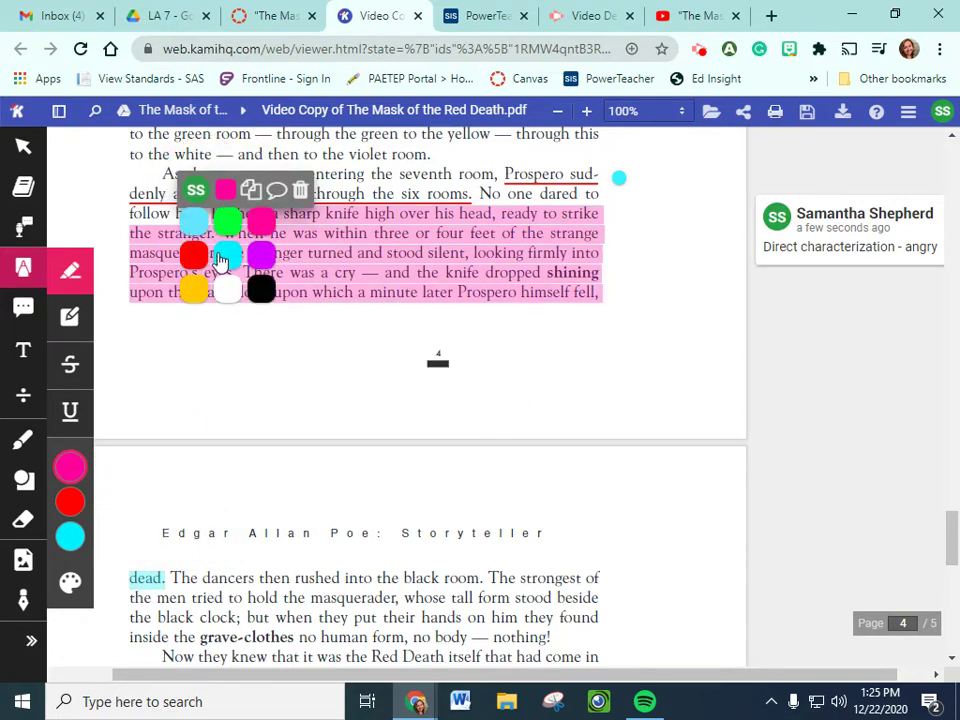
{"action": "left_click", "coordinate": [224, 255]}
{"action": "left_click", "coordinate": [548, 343]}
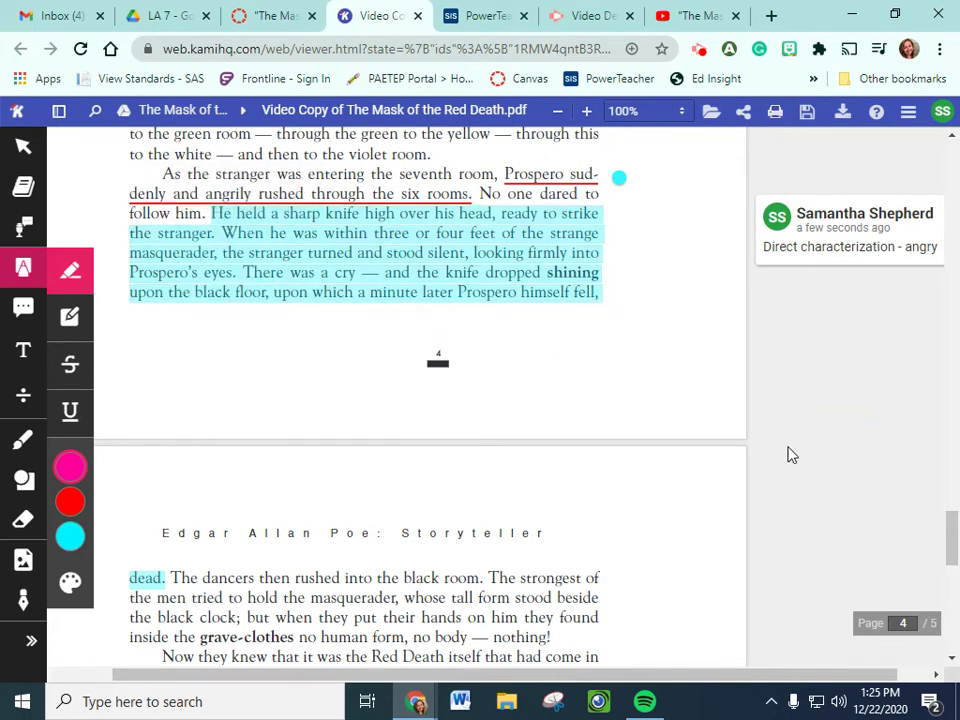
Highlight "rushed into the black room." on page 5 in cyan and set the highlighter's color to cyan.
{"action": "scroll", "coordinate": [612, 482], "scroll_direction": "down", "scroll_amount": 1}
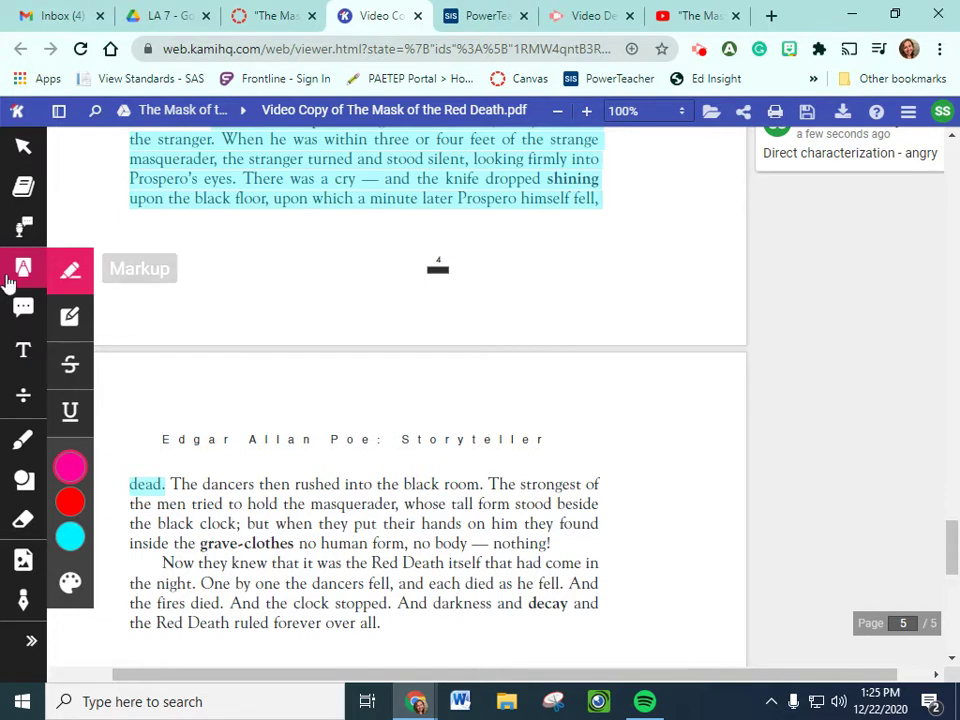
{"action": "left_click", "coordinate": [21, 274]}
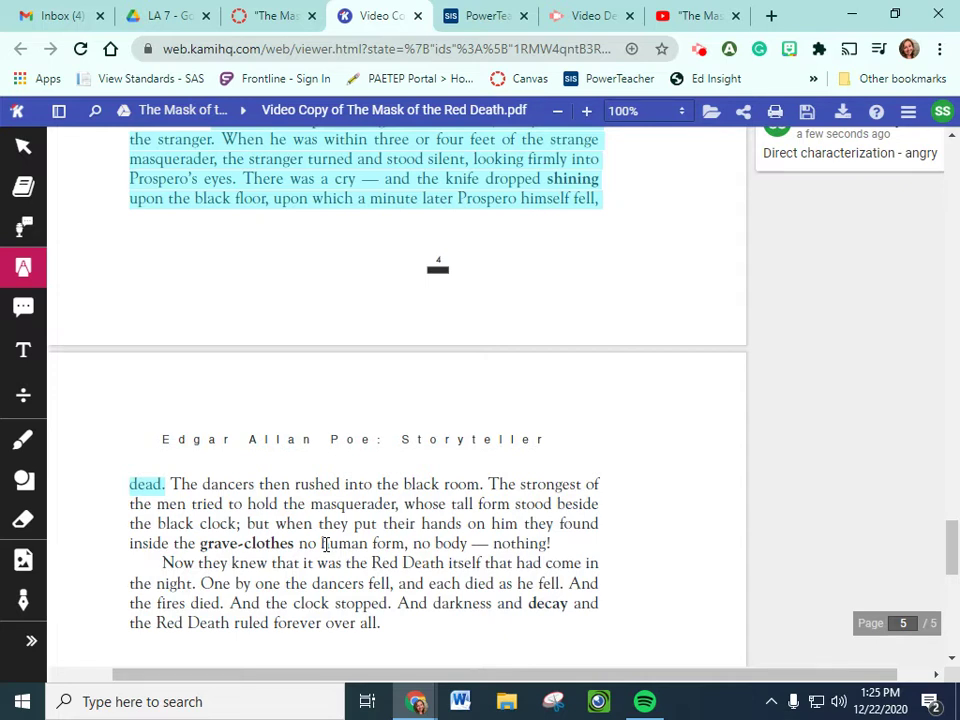
{"action": "left_click_drag", "start_coordinate": [484, 483], "coordinate": [296, 495]}
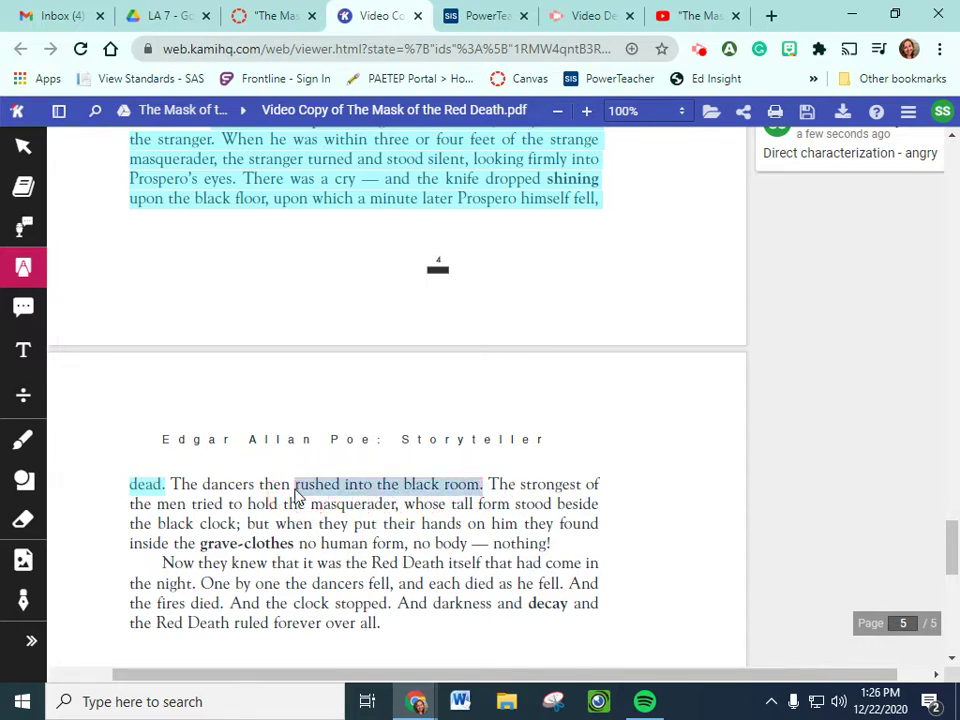
{"action": "left_click", "coordinate": [355, 641]}
{"action": "left_click", "coordinate": [348, 494]}
{"action": "left_click", "coordinate": [334, 436]}
{"action": "left_click", "coordinate": [336, 368]}
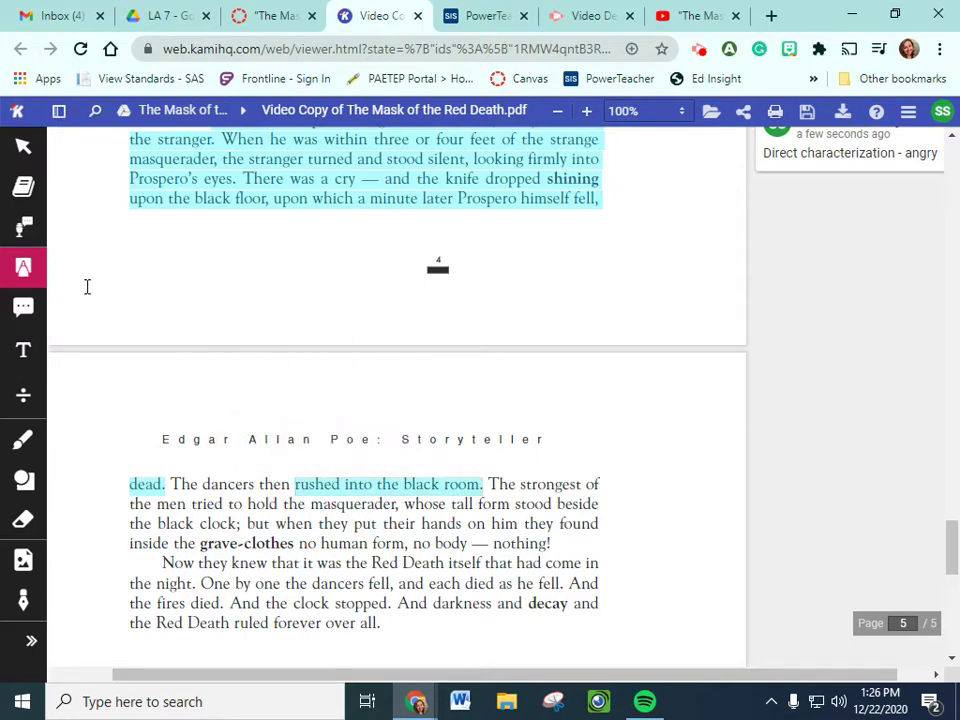
{"action": "mouse_move", "coordinate": [32, 275]}
{"action": "left_click", "coordinate": [70, 582]}
{"action": "left_click", "coordinate": [141, 512]}
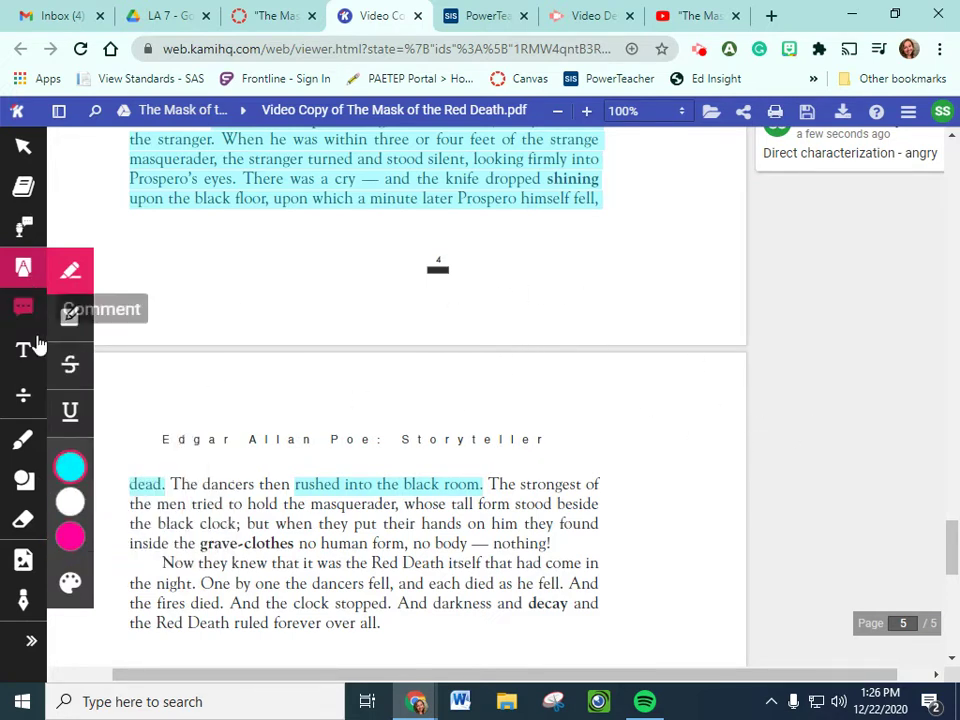
Add a purple text note above "rushed into the black room." on page 5 reading "The black room represents death / the end of life".
{"action": "key", "text": "t"}
{"action": "left_click", "coordinate": [624, 475]}
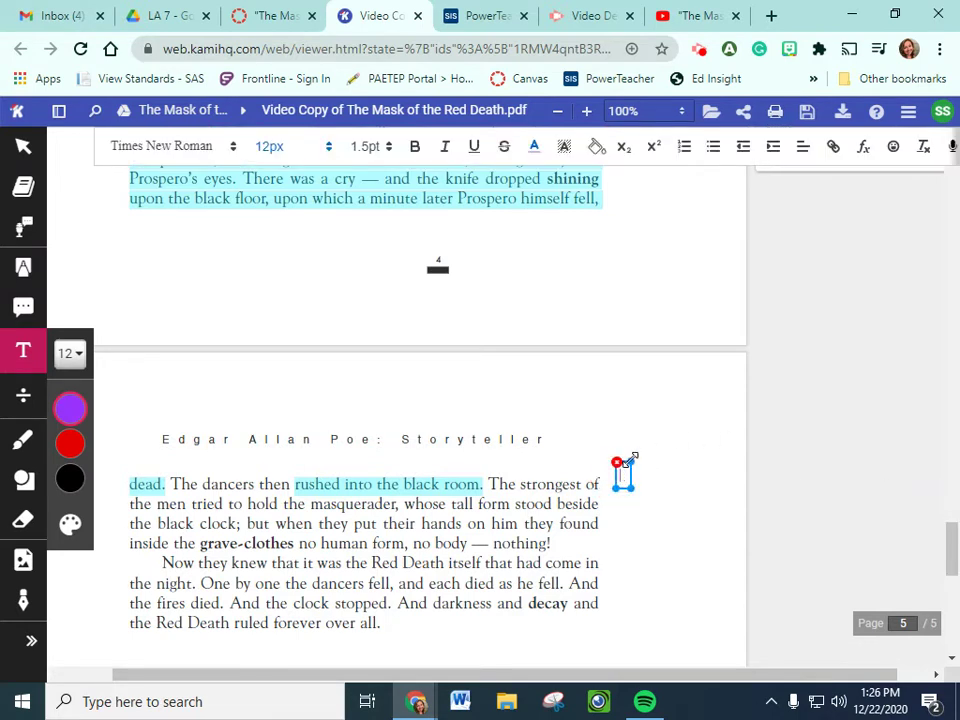
{"action": "key", "text": "Escape"}
{"action": "left_click", "coordinate": [295, 457]}
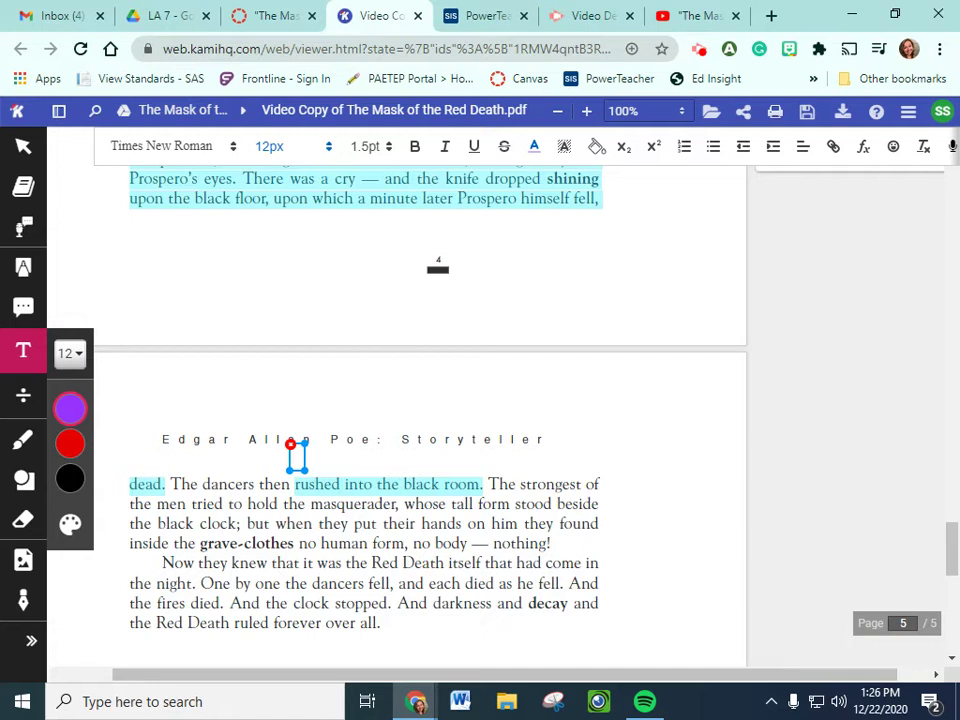
{"action": "type", "text": "The black room"}
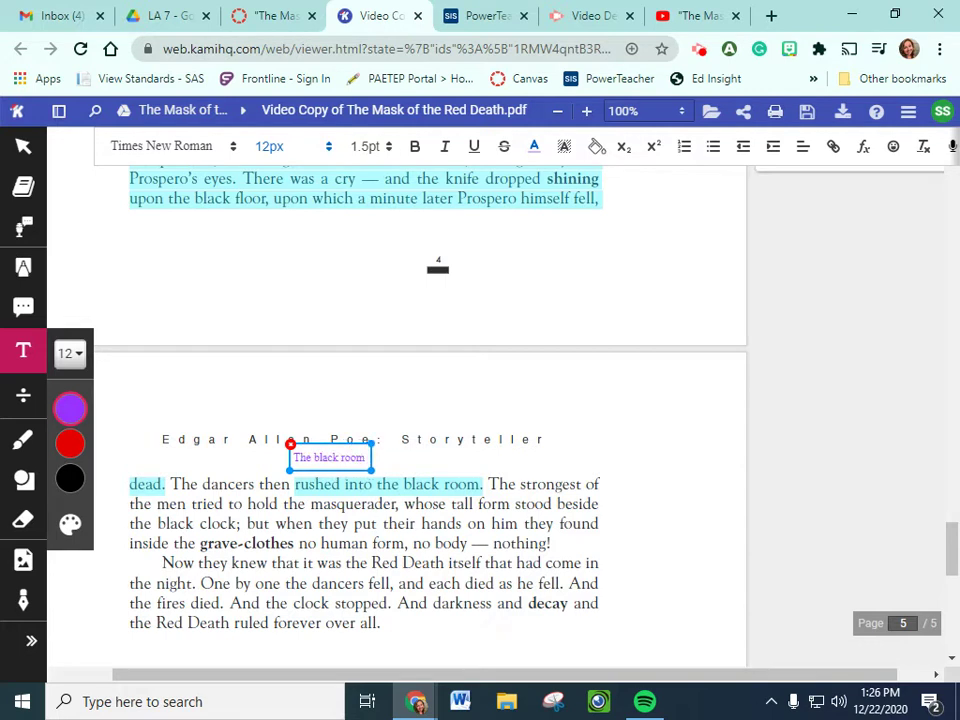
{"action": "type", "text": " representst death"}
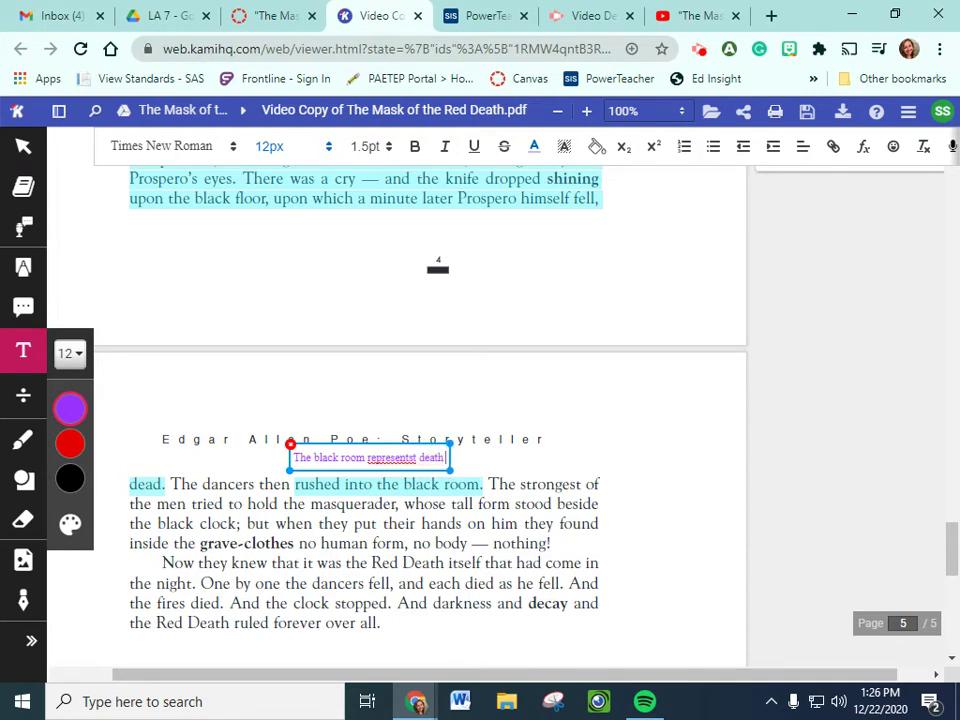
{"action": "type", "text": " / the end of"}
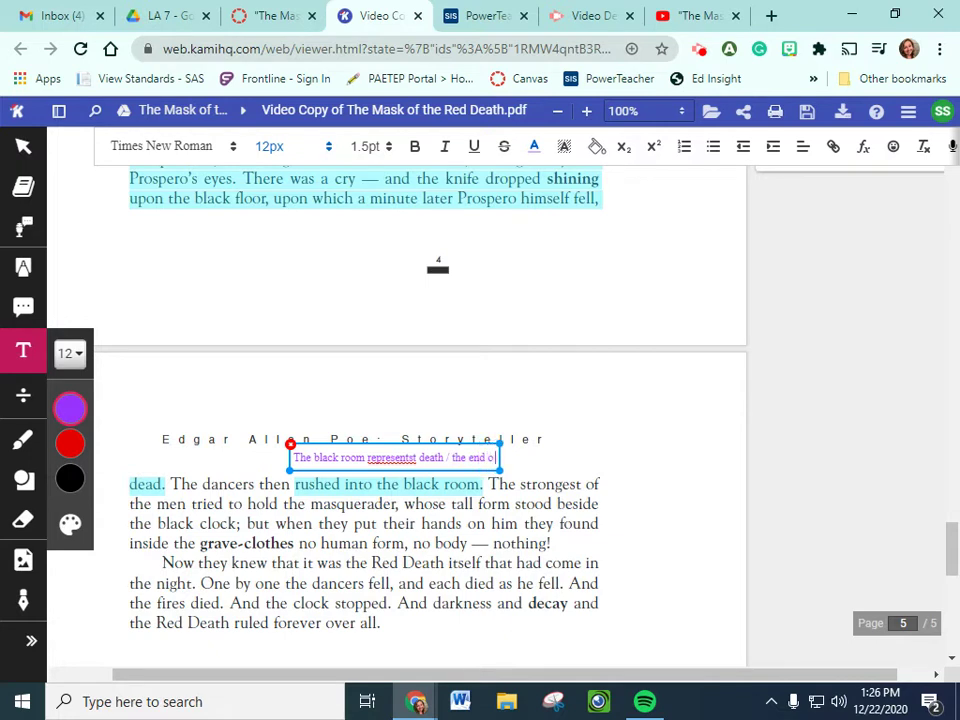
{"action": "type", "text": " life"}
{"action": "right_click", "coordinate": [390, 458]}
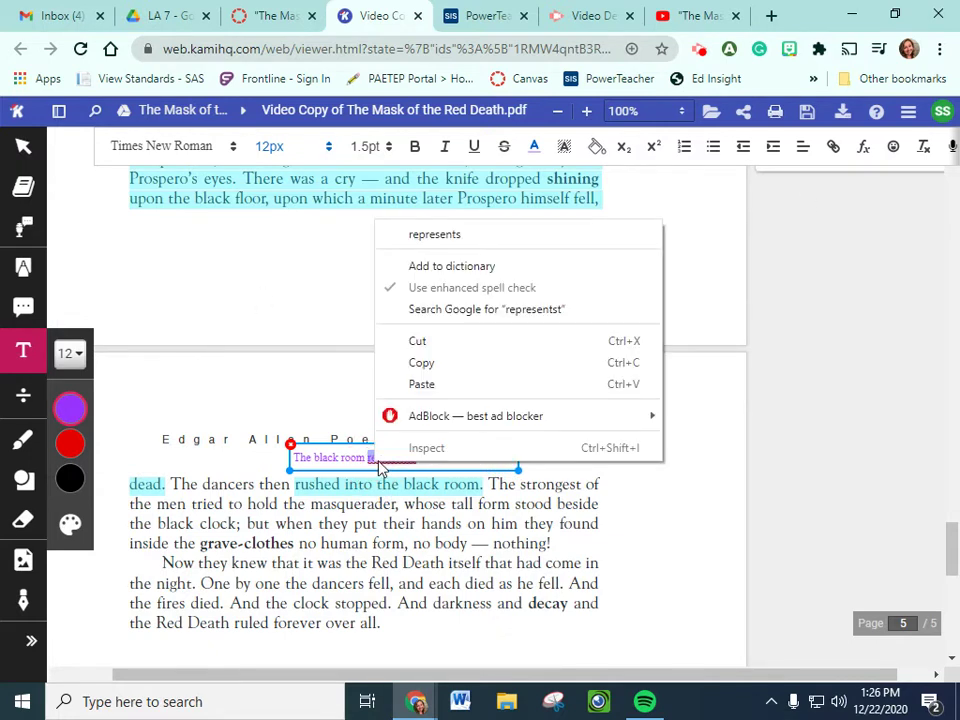
{"action": "left_click", "coordinate": [484, 236]}
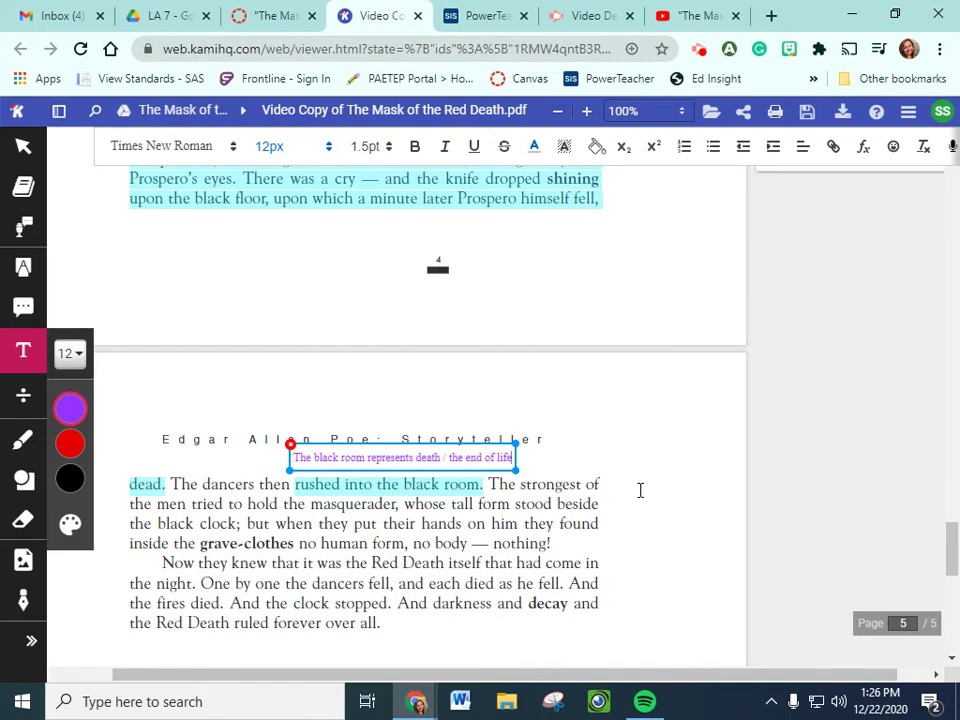
Extend the black room note with ". That is why no one dared to go into the room before", narrowing it to two lines above the highlight.
{"action": "type", "text": ". That is why no on"}
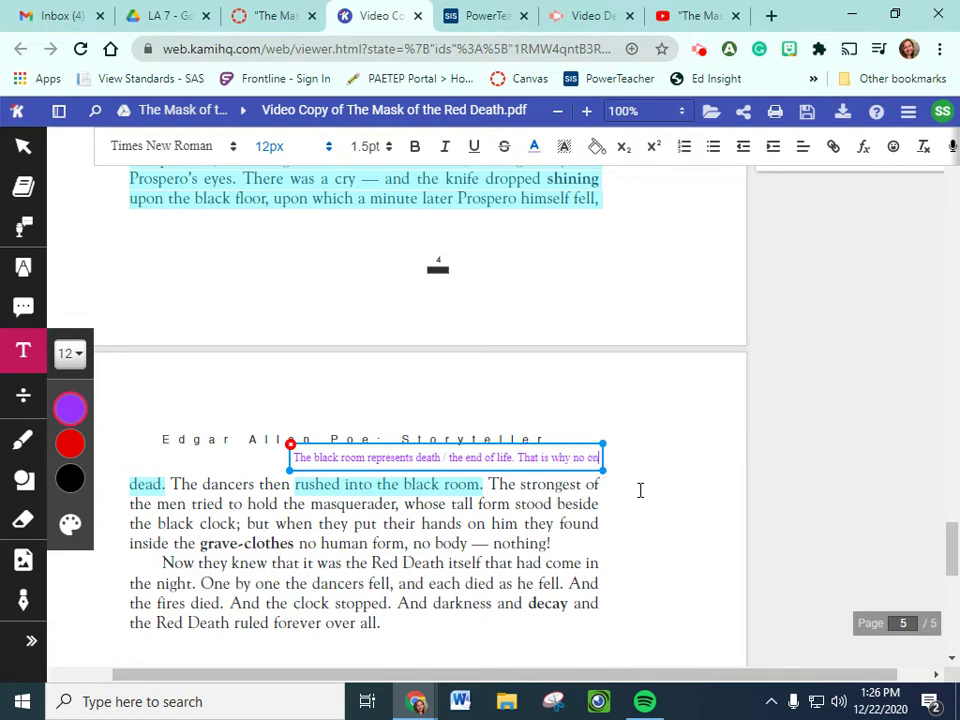
{"action": "type", "text": "e dared to go into the room before"}
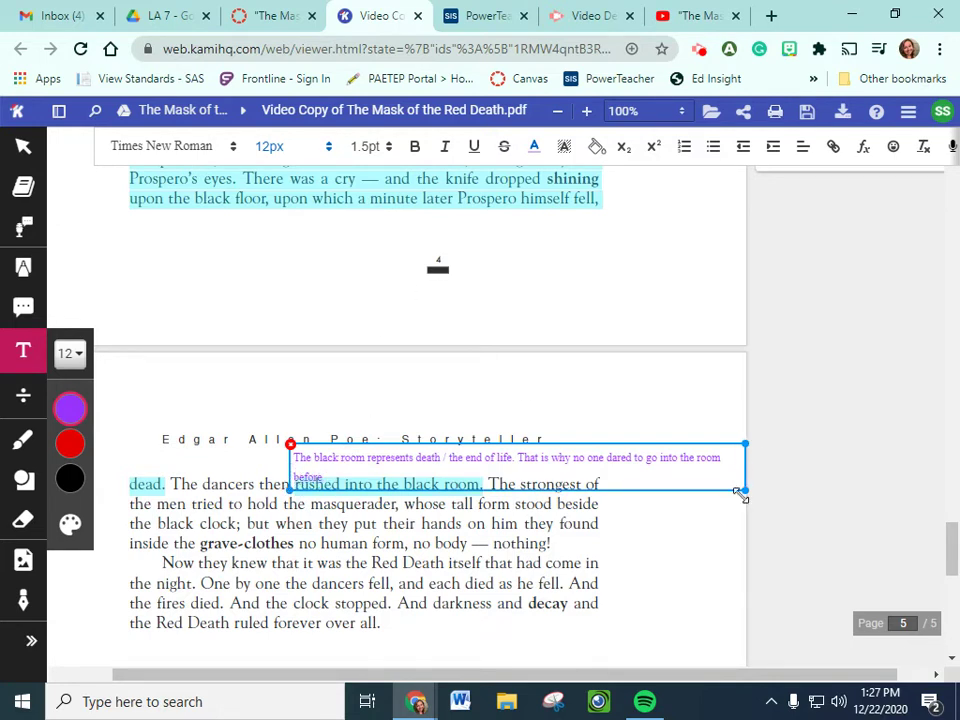
{"action": "left_click_drag", "start_coordinate": [743, 489], "coordinate": [546, 486]}
{"action": "left_click_drag", "start_coordinate": [481, 443], "coordinate": [474, 436]}
{"action": "left_click", "coordinate": [827, 488]}
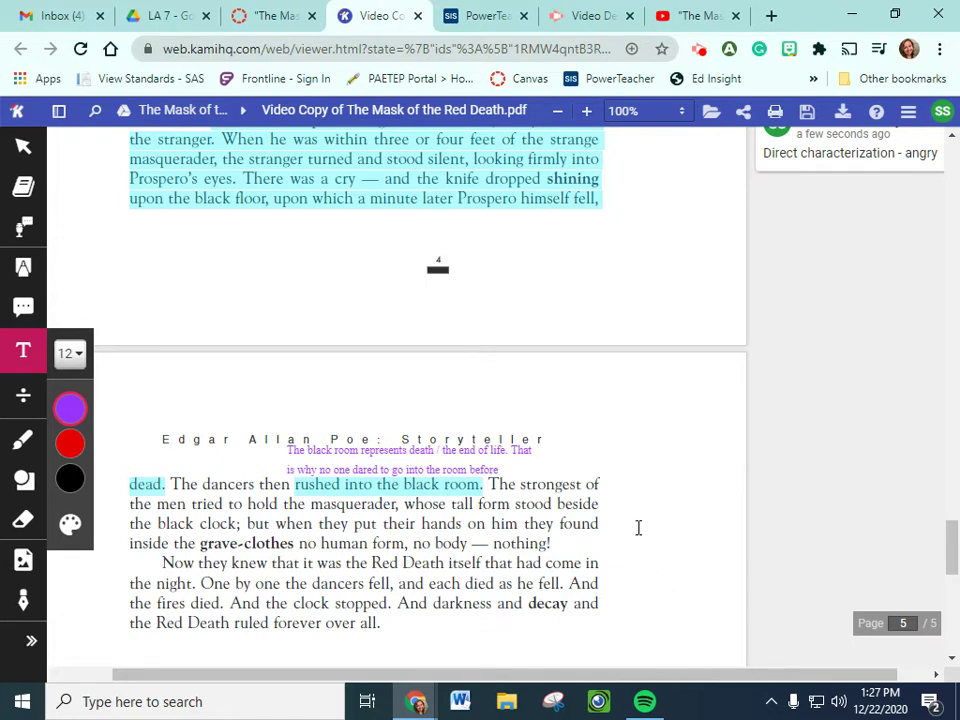
Highlight "black clock;" on page 5 in cyan.
{"action": "scroll", "coordinate": [476, 521], "scroll_direction": "down", "scroll_amount": 2}
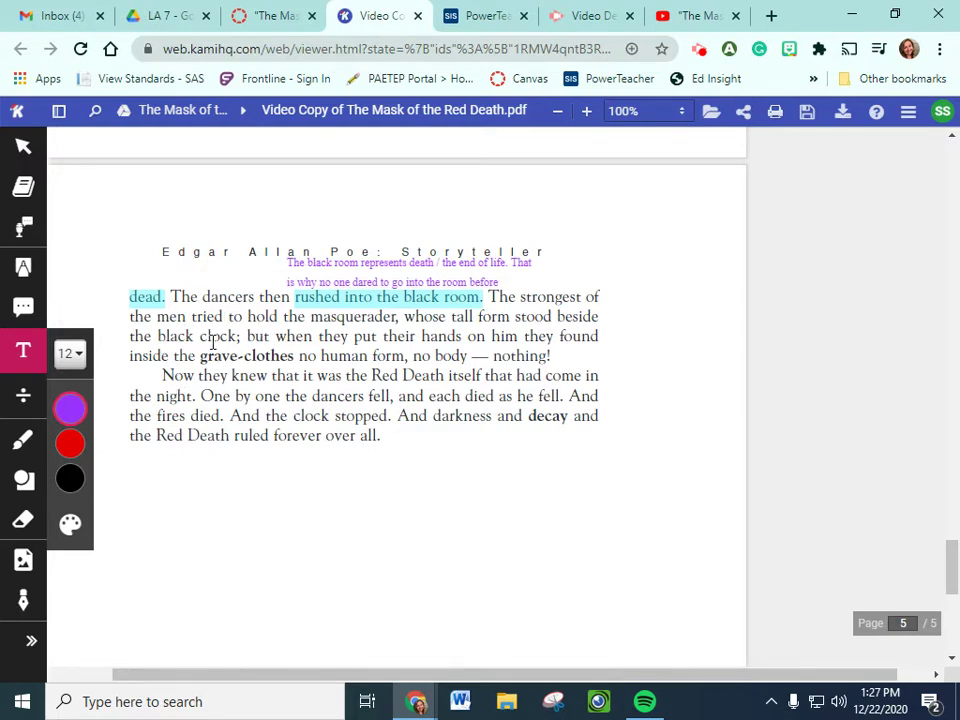
{"action": "left_click", "coordinate": [23, 267]}
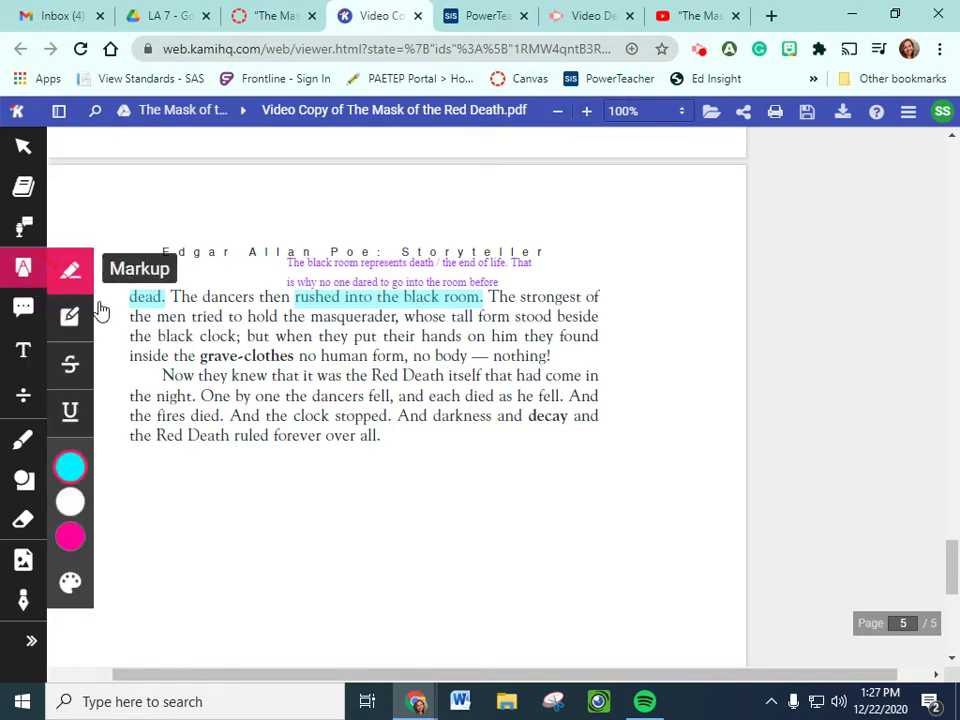
{"action": "left_click_drag", "start_coordinate": [157, 336], "coordinate": [240, 338]}
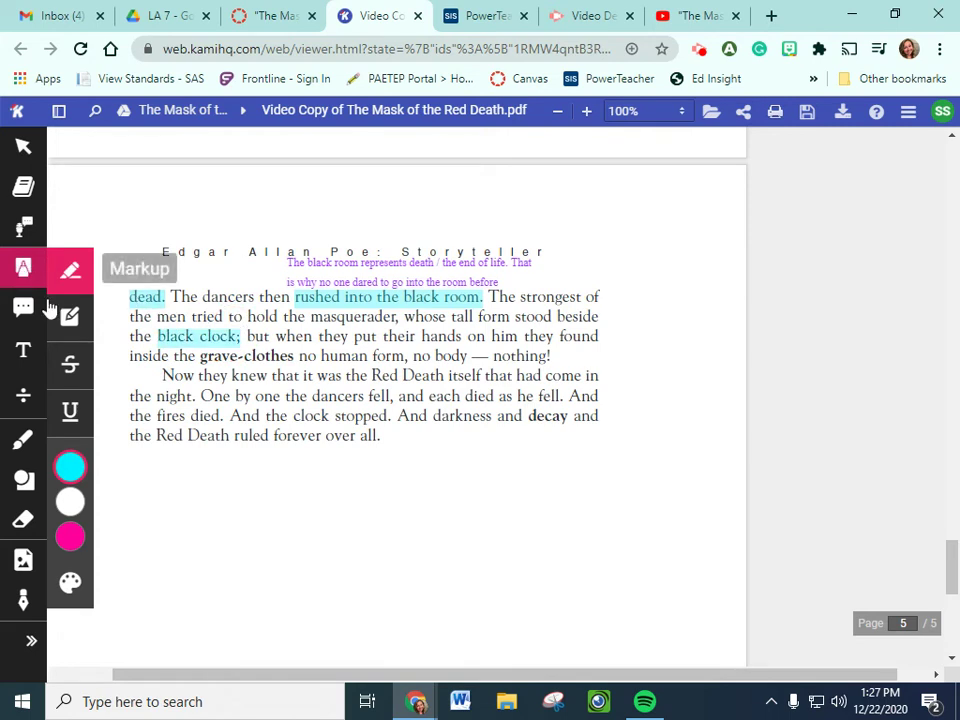
Add a text note in the margin beside the black clock highlight reading "The black clock represents the passing of time / LIFE".
{"action": "left_click_drag", "start_coordinate": [195, 677], "coordinate": [118, 650]}
{"action": "left_click", "coordinate": [23, 350]}
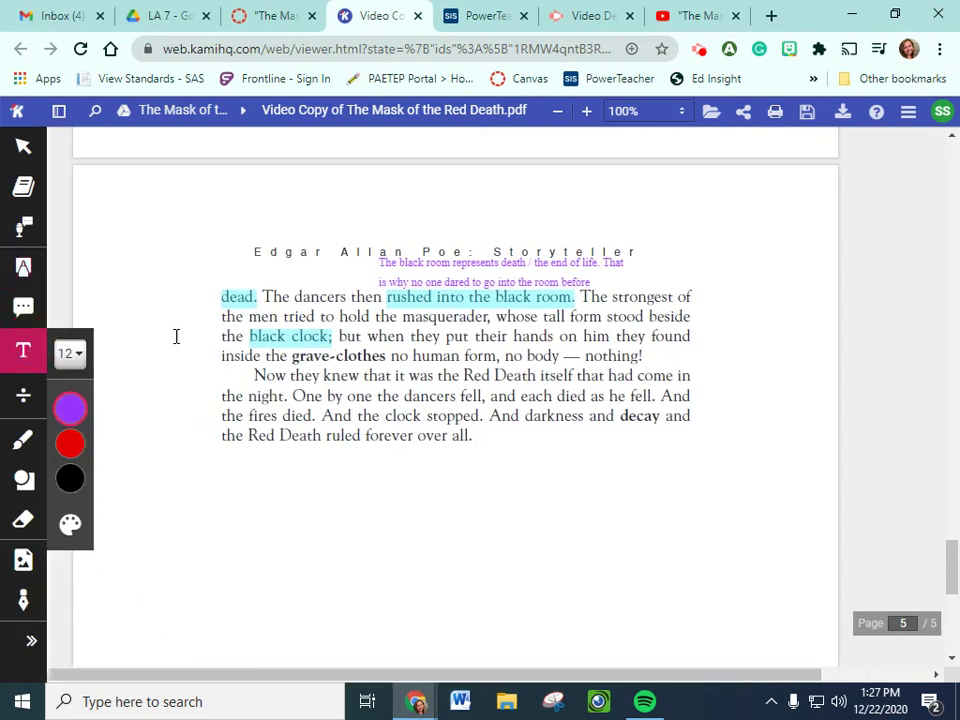
{"action": "left_click", "coordinate": [92, 317]}
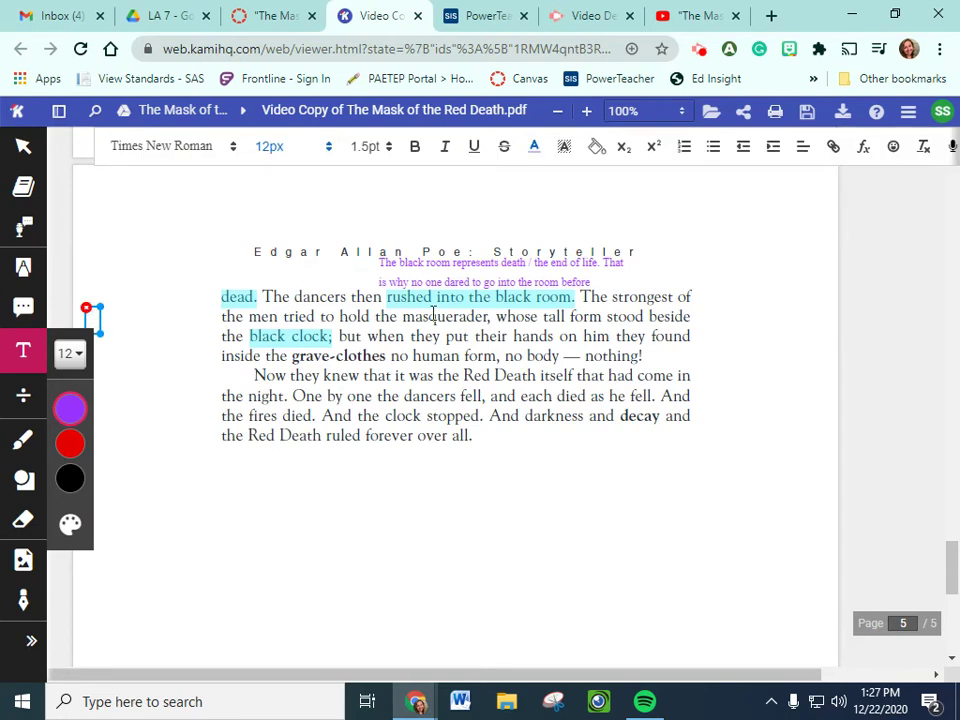
{"action": "type", "text": "The black cloc"}
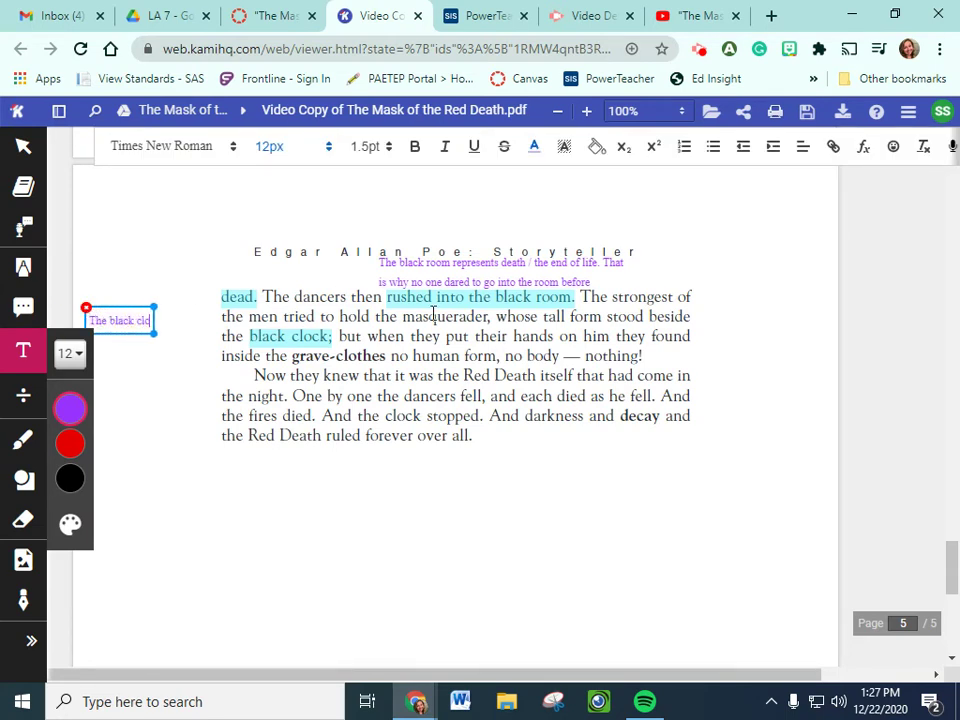
{"action": "type", "text": "k rep"}
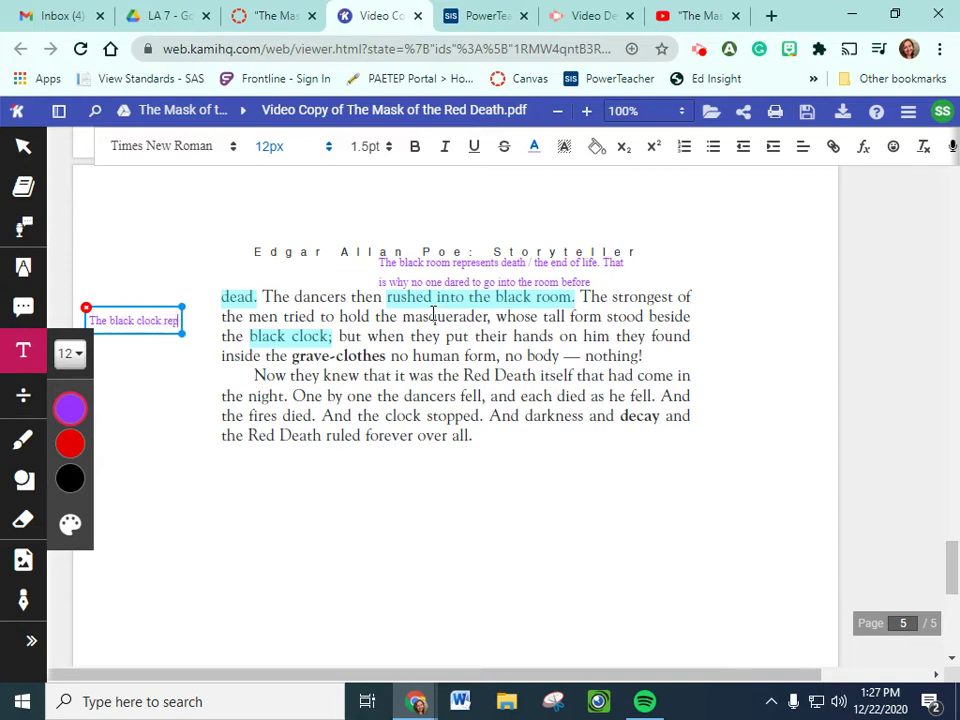
{"action": "type", "text": "resents"}
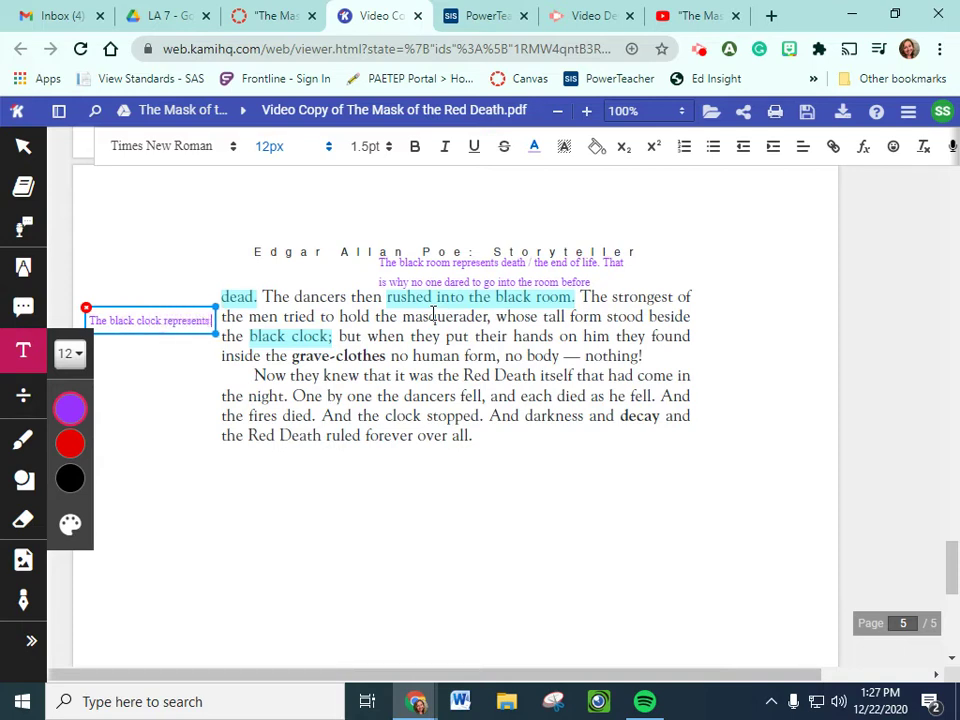
{"action": "key", "text": "Return"}
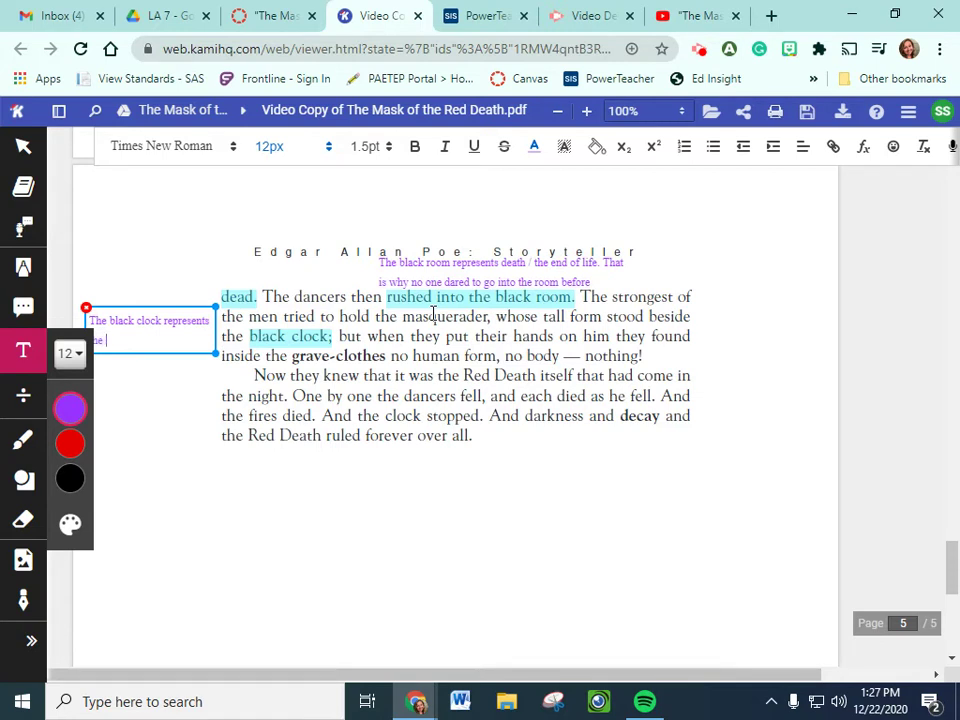
{"action": "type", "text": "the pasisng of time"}
{"action": "right_click", "coordinate": [115, 343]}
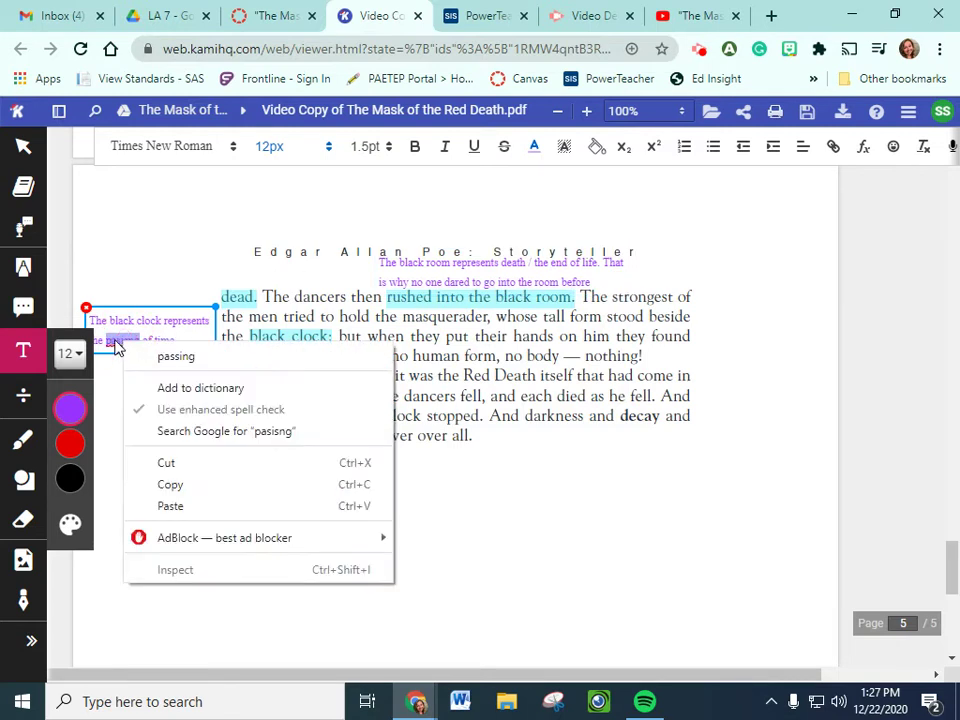
{"action": "left_click", "coordinate": [172, 358]}
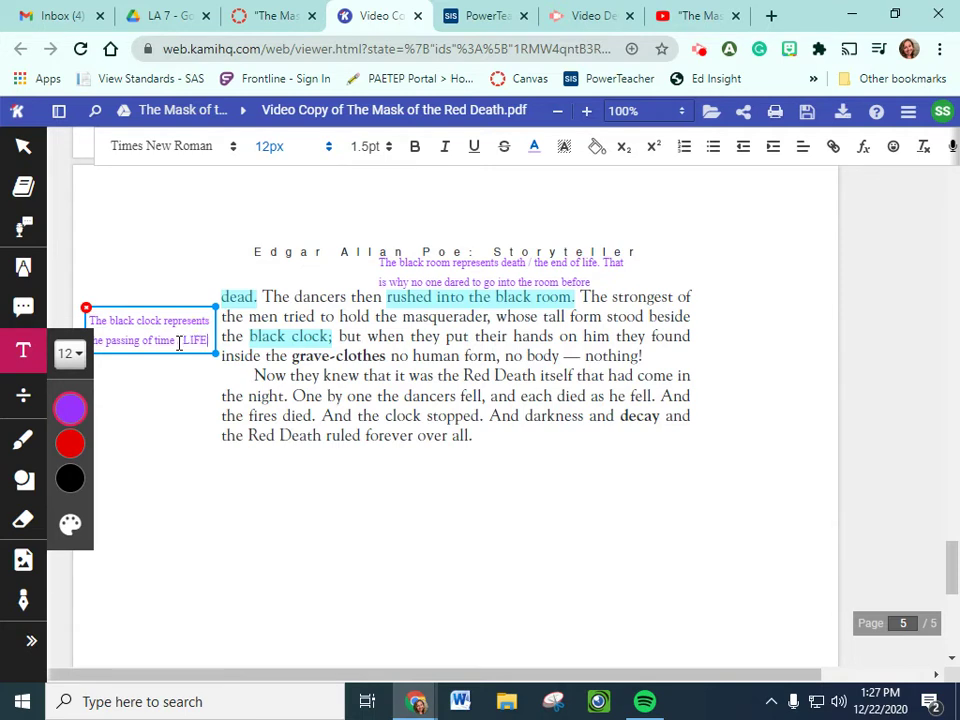
{"action": "left_click", "coordinate": [179, 343]}
{"action": "type", "text": "/"}
Highlight the page 5 passage from "when they put their hands on him" through "each died as he fell." in cyan.
{"action": "left_click", "coordinate": [27, 277]}
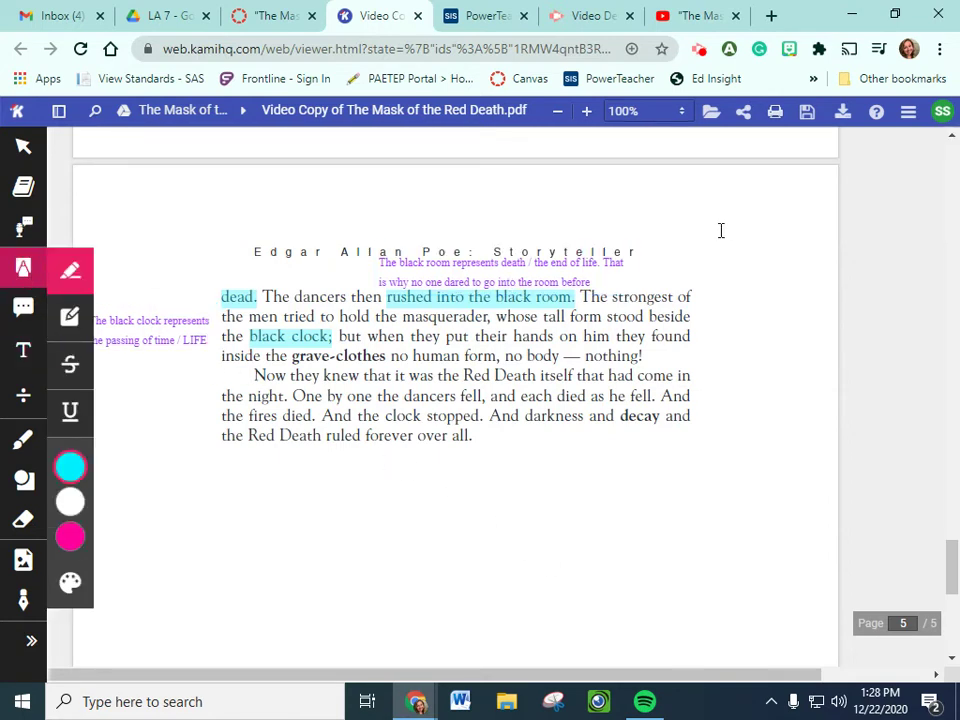
{"action": "mouse_move", "coordinate": [368, 337]}
{"action": "left_mouse_down"}
{"action": "mouse_move", "coordinate": [520, 338]}
{"action": "mouse_move", "coordinate": [512, 341]}
{"action": "mouse_move", "coordinate": [522, 350]}
{"action": "mouse_move", "coordinate": [482, 356]}
{"action": "mouse_move", "coordinate": [525, 340]}
{"action": "mouse_move", "coordinate": [533, 350]}
{"action": "mouse_move", "coordinate": [490, 374]}
{"action": "mouse_move", "coordinate": [507, 375]}
{"action": "mouse_move", "coordinate": [333, 380]}
{"action": "mouse_move", "coordinate": [548, 383]}
{"action": "mouse_move", "coordinate": [548, 396]}
{"action": "mouse_move", "coordinate": [310, 405]}
{"action": "mouse_move", "coordinate": [658, 396]}
{"action": "left_mouse_up"}
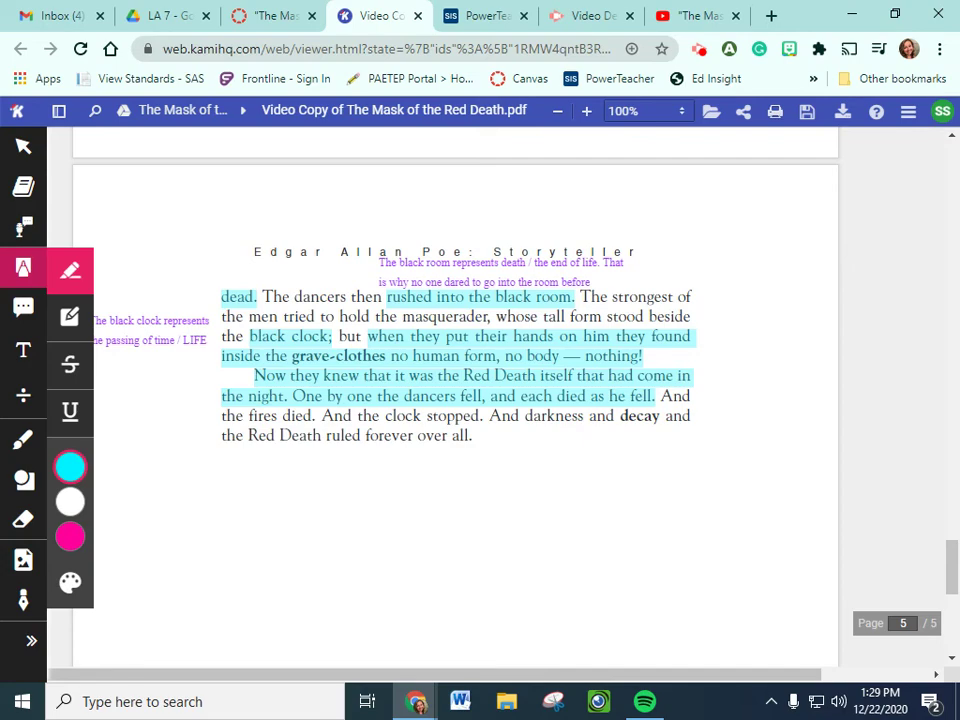
Review the annotations from page 4 back to the numbered list of room colors on page 2.
{"action": "scroll", "coordinate": [537, 465], "scroll_direction": "up", "scroll_amount": 9}
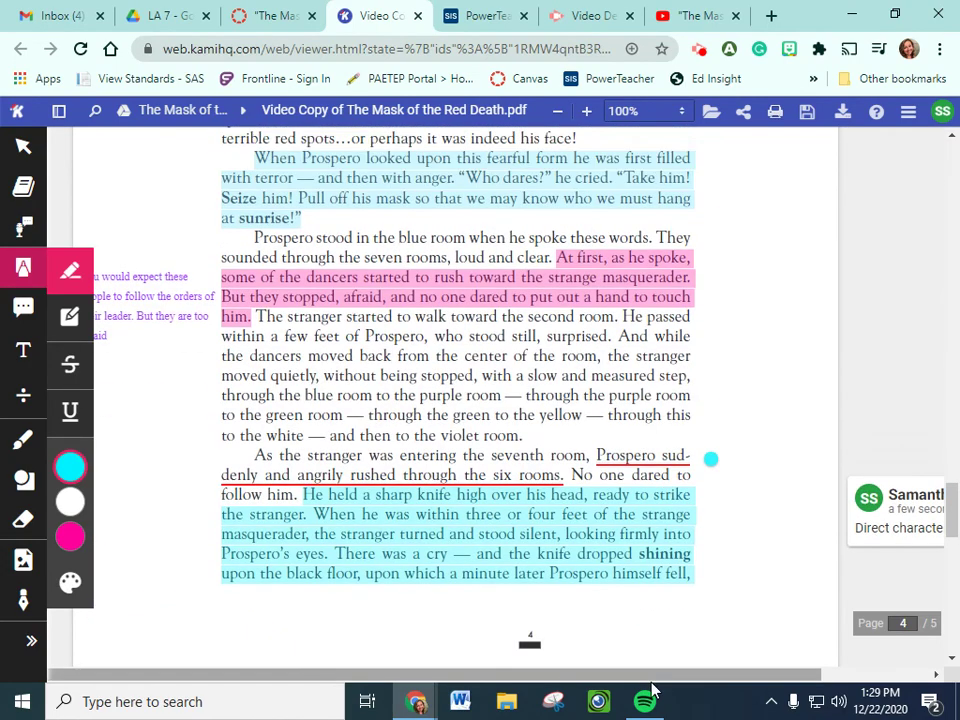
{"action": "scroll", "coordinate": [330, 537], "scroll_direction": "up", "scroll_amount": 8}
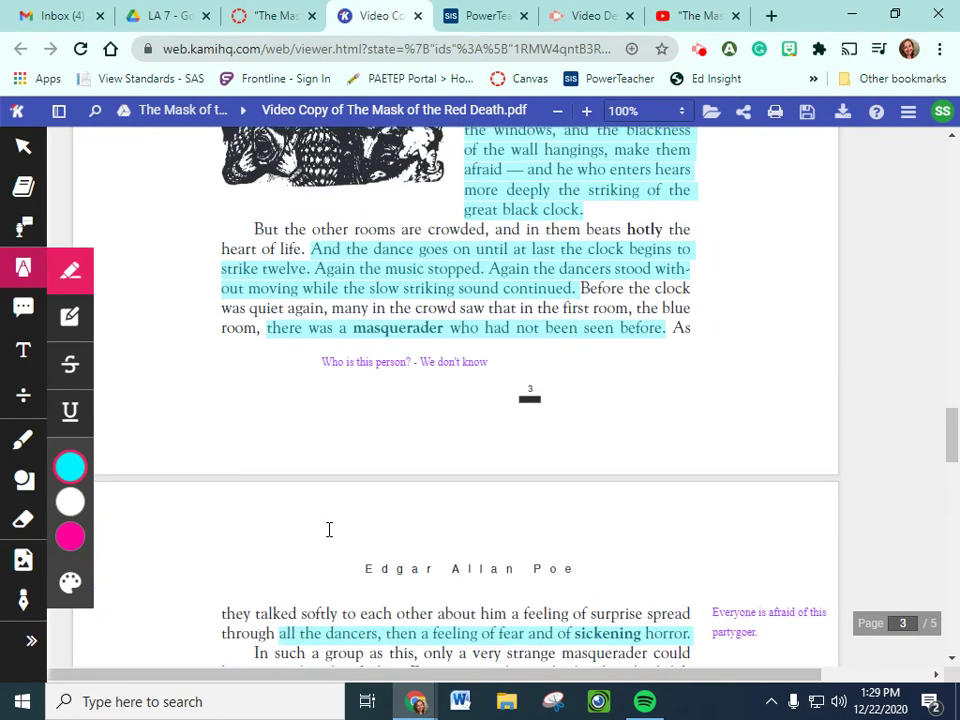
{"action": "scroll", "coordinate": [200, 455], "scroll_direction": "up", "scroll_amount": 6}
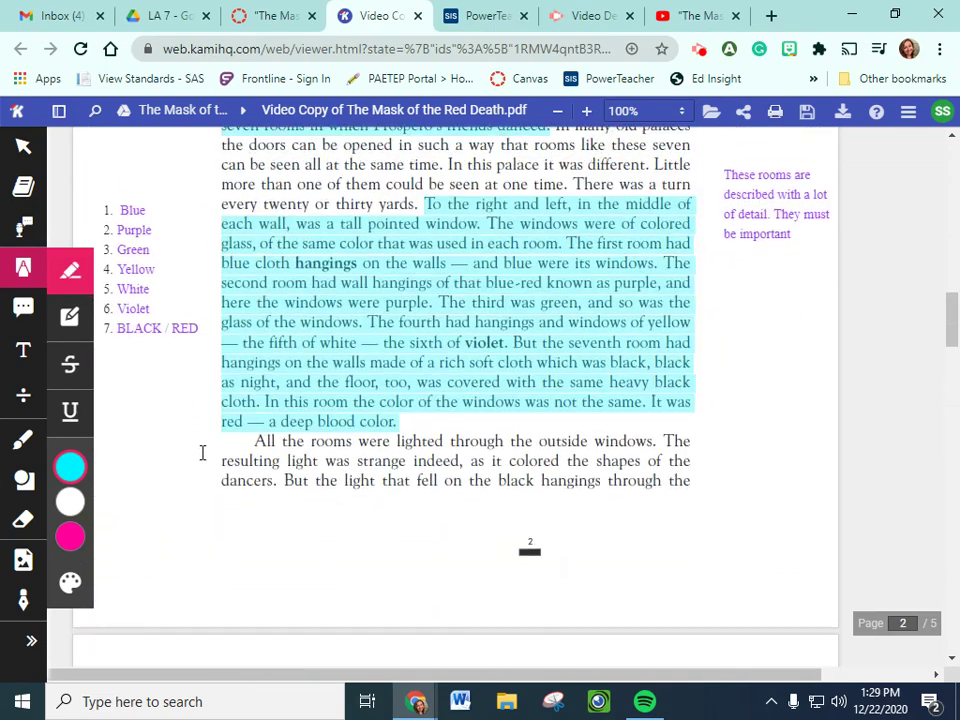
{"action": "left_click", "coordinate": [182, 387]}
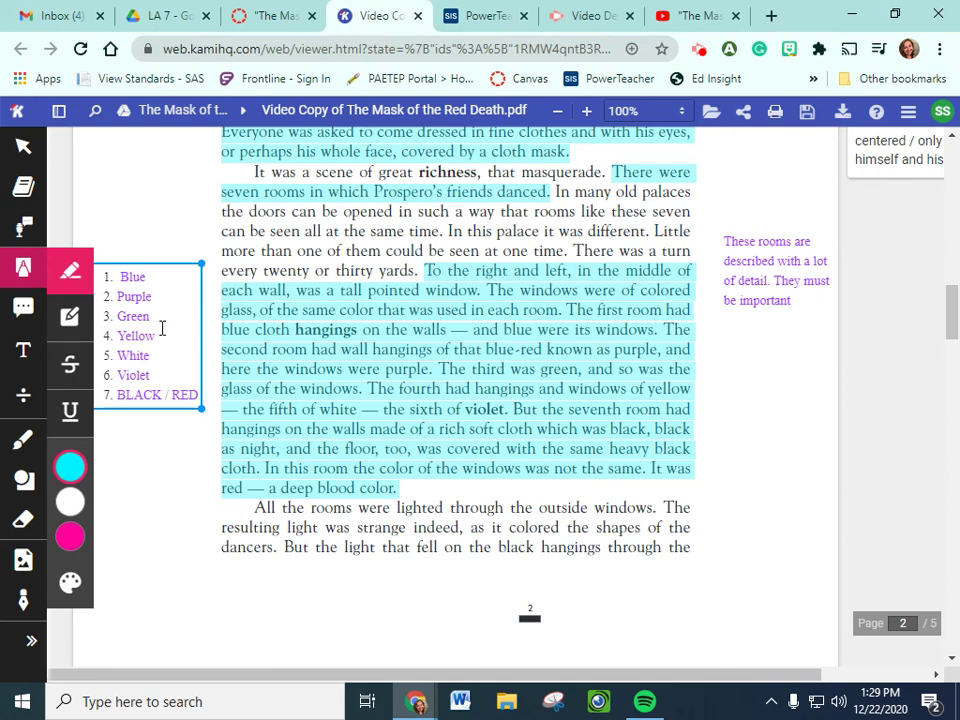
{"action": "left_click", "coordinate": [381, 332]}
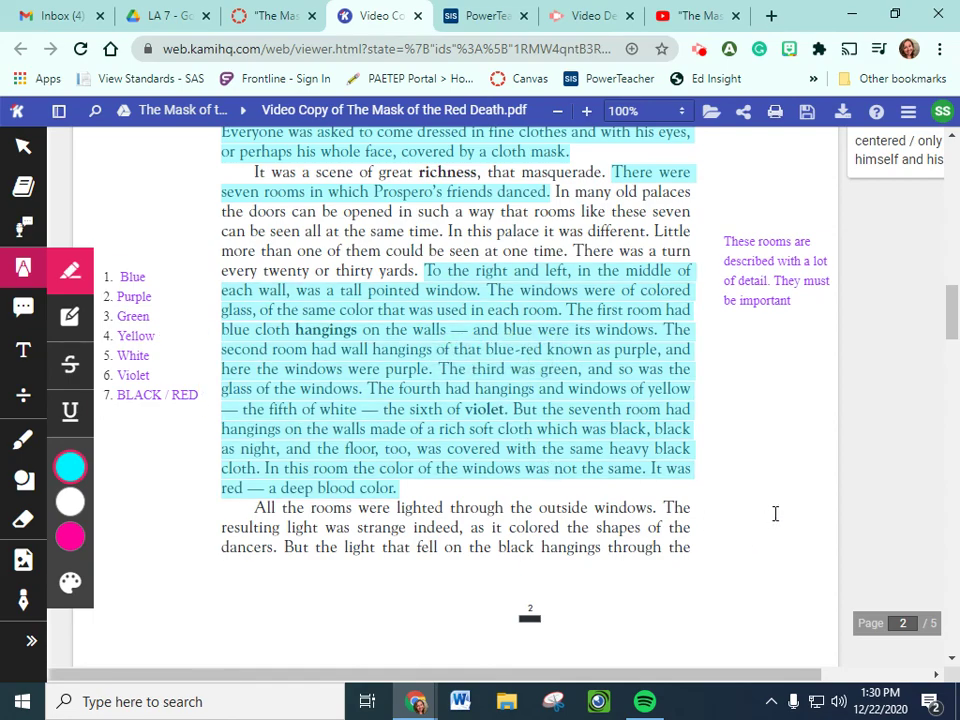
Review the notes about the seventh room on page 3 and the annotation key on page 1.
{"action": "scroll", "coordinate": [775, 513], "scroll_direction": "down", "scroll_amount": 10}
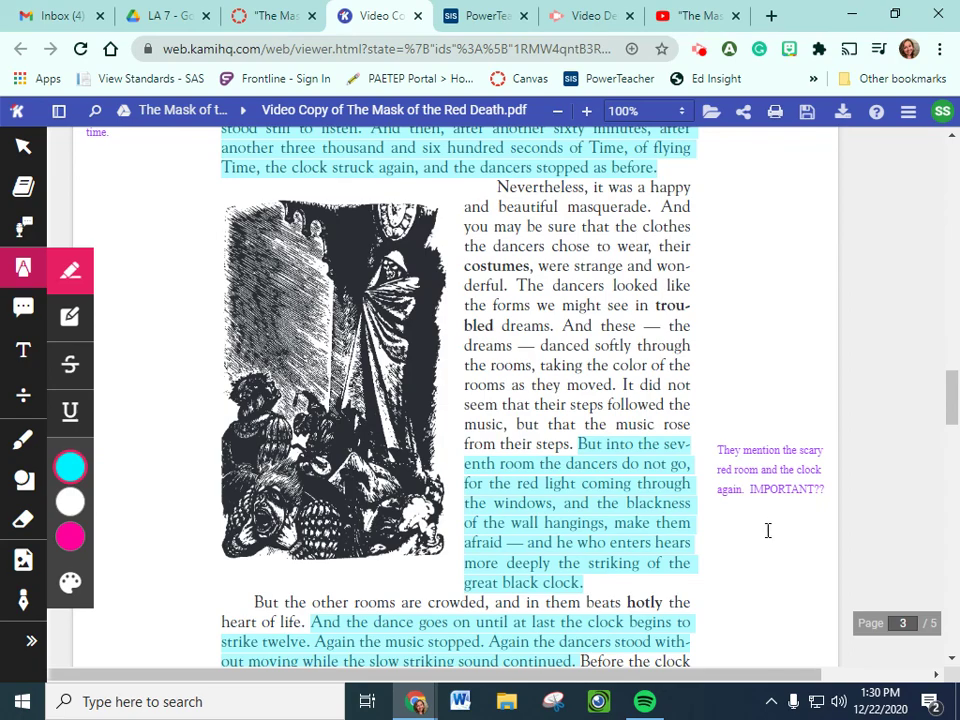
{"action": "scroll", "coordinate": [770, 525], "scroll_direction": "up", "scroll_amount": 10}
{"action": "scroll", "coordinate": [772, 521], "scroll_direction": "up", "scroll_amount": 10}
{"action": "scroll", "coordinate": [765, 540], "scroll_direction": "down", "scroll_amount": 3}
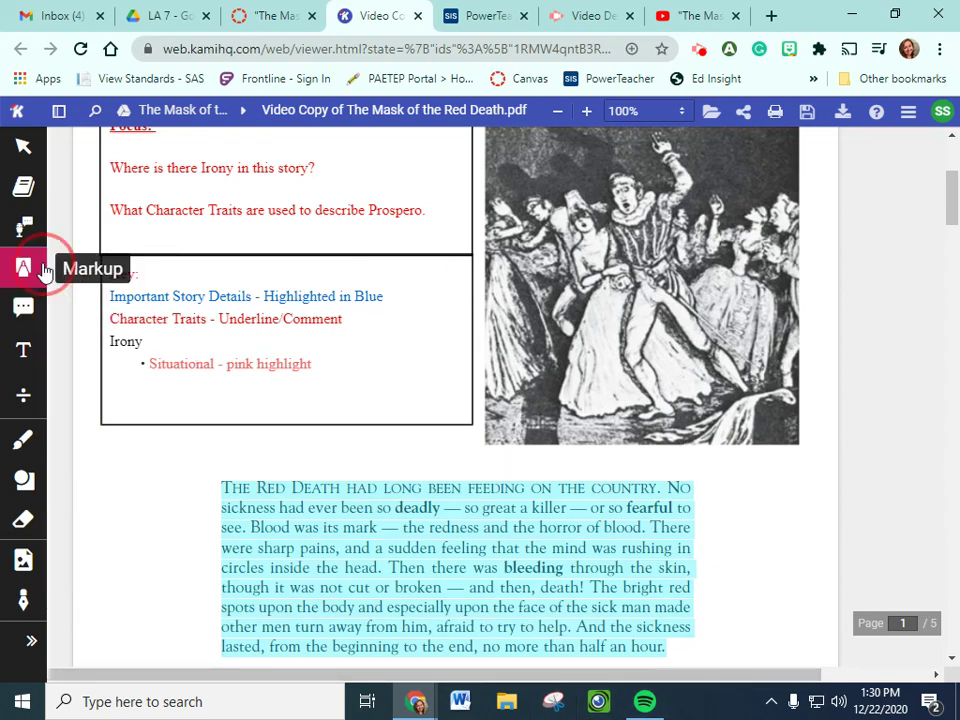
{"action": "scroll", "coordinate": [84, 340], "scroll_direction": "up", "scroll_amount": 3}
{"action": "scroll", "coordinate": [90, 339], "scroll_direction": "down", "scroll_amount": 4}
{"action": "scroll", "coordinate": [100, 333], "scroll_direction": "down", "scroll_amount": 3}
{"action": "scroll", "coordinate": [100, 333], "scroll_direction": "up", "scroll_amount": 5}
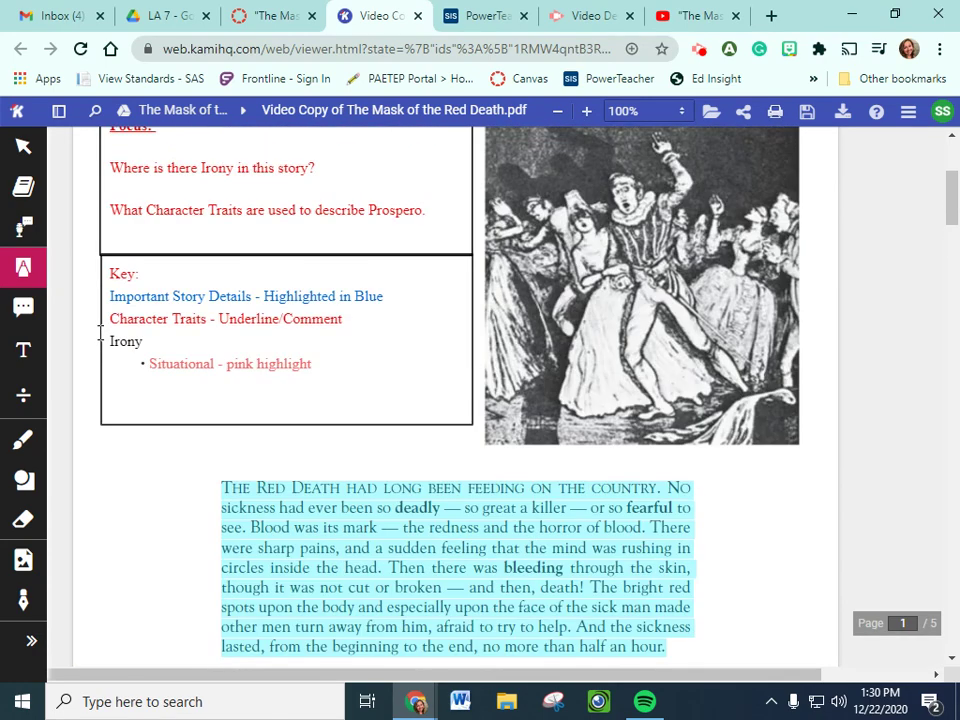